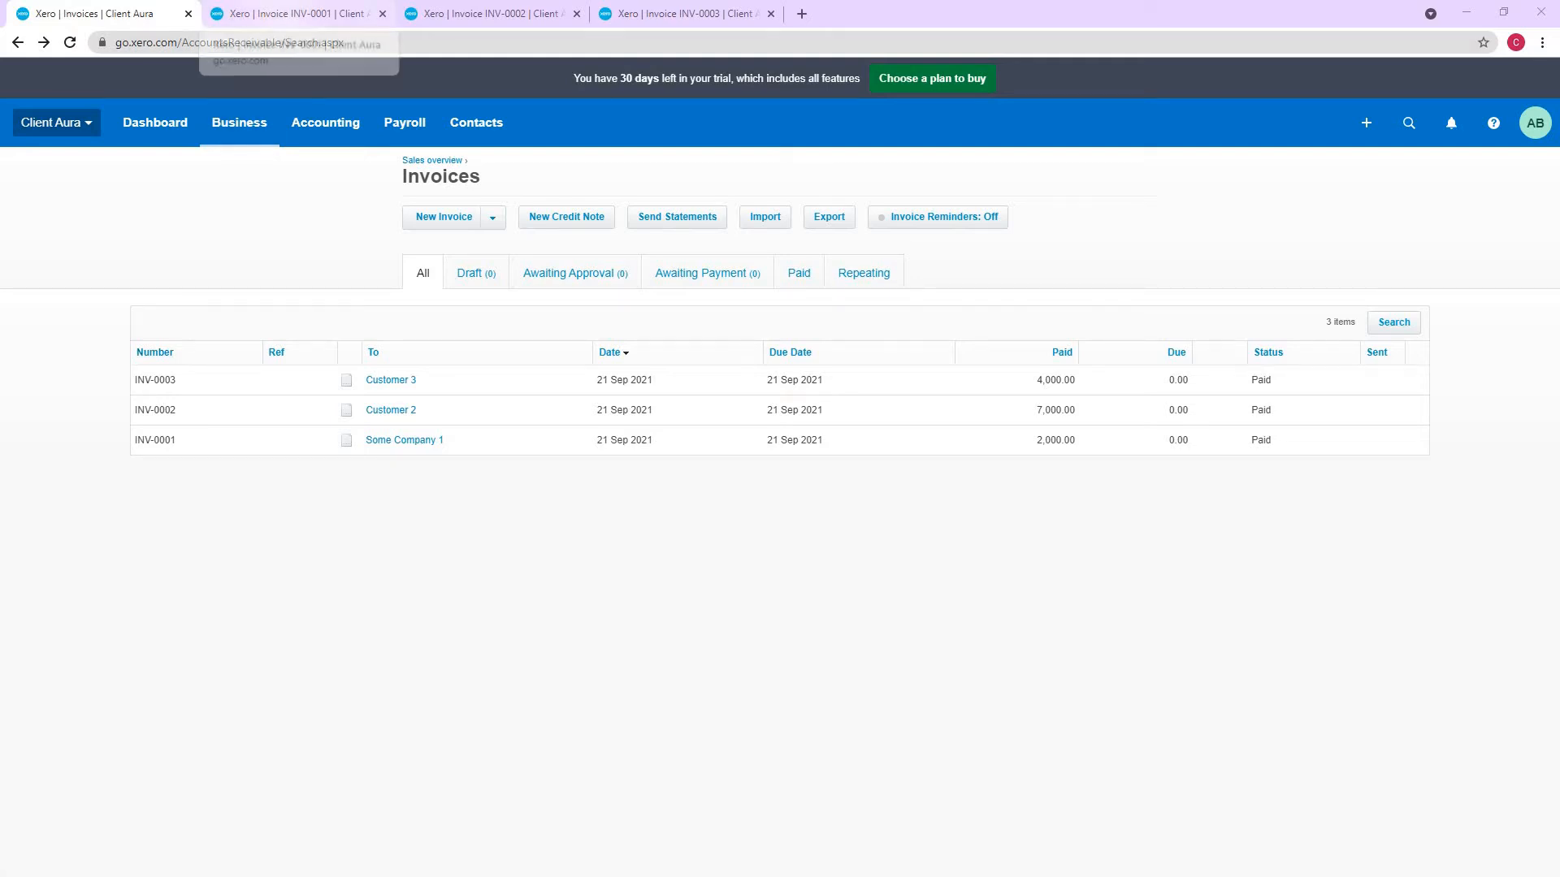
# Examine the line items, accounts, salespeople and amounts on Xero invoices INV-0001, INV-0002 and INV-0003.
pyautogui.click(292, 13)
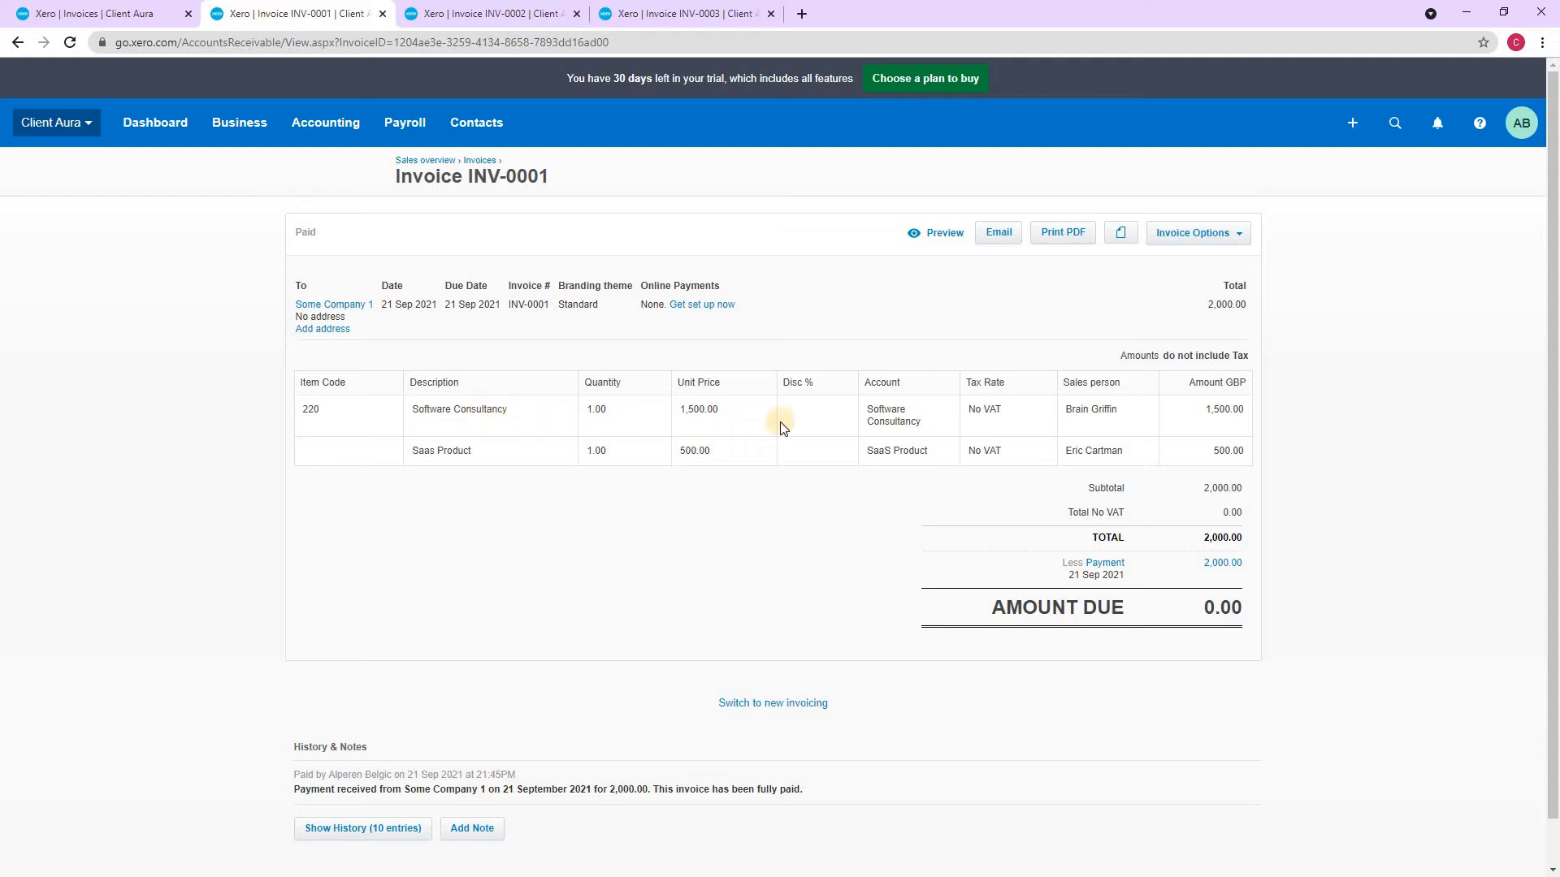
pyautogui.doubleClick(892, 411)
pyautogui.click(921, 413)
pyautogui.moveTo(1206, 412); pyautogui.dragTo(1239, 407)
pyautogui.click(1228, 410)
pyautogui.doubleClick(1239, 414)
pyautogui.click(1247, 457)
pyautogui.click(500, 21)
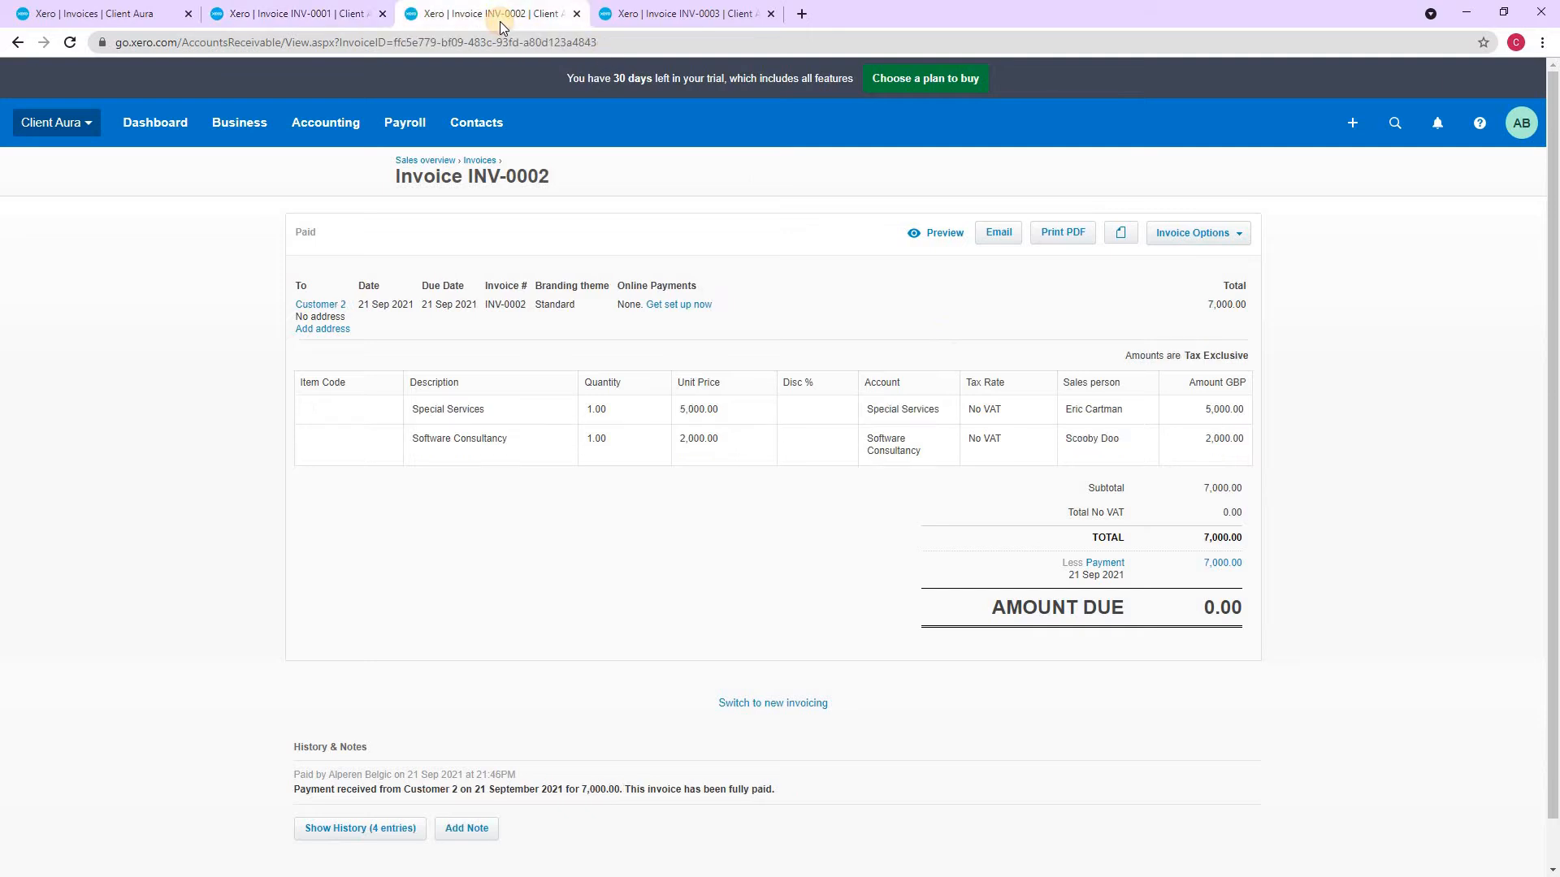
pyautogui.click(677, 18)
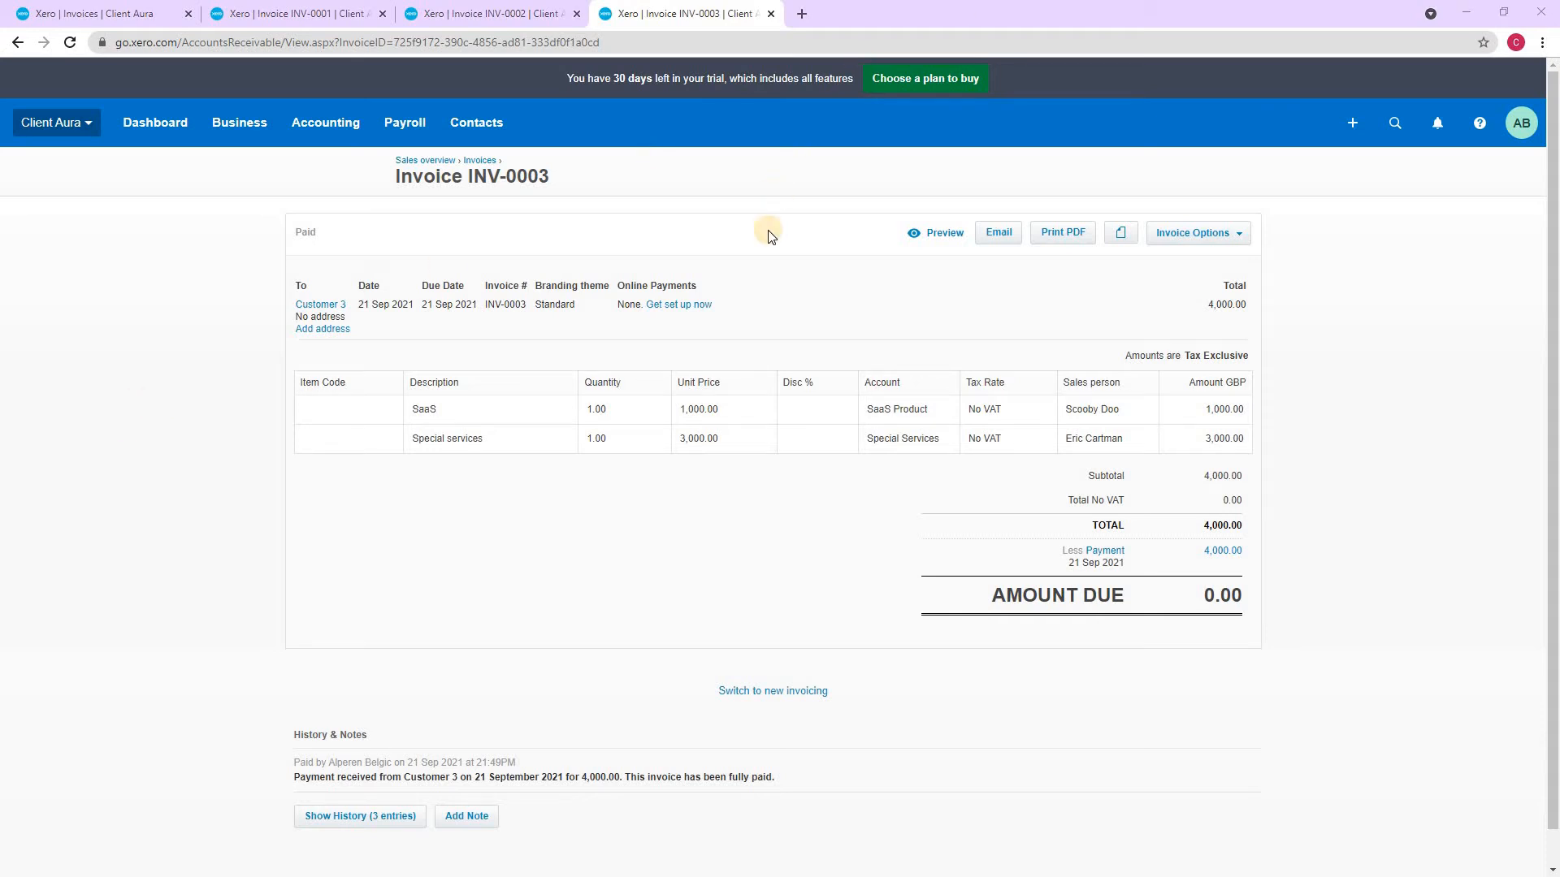
# Switch to the Commission App base in Airtable and create an empty table named LineItems.
pyautogui.hotkey('alt', 'Tab')
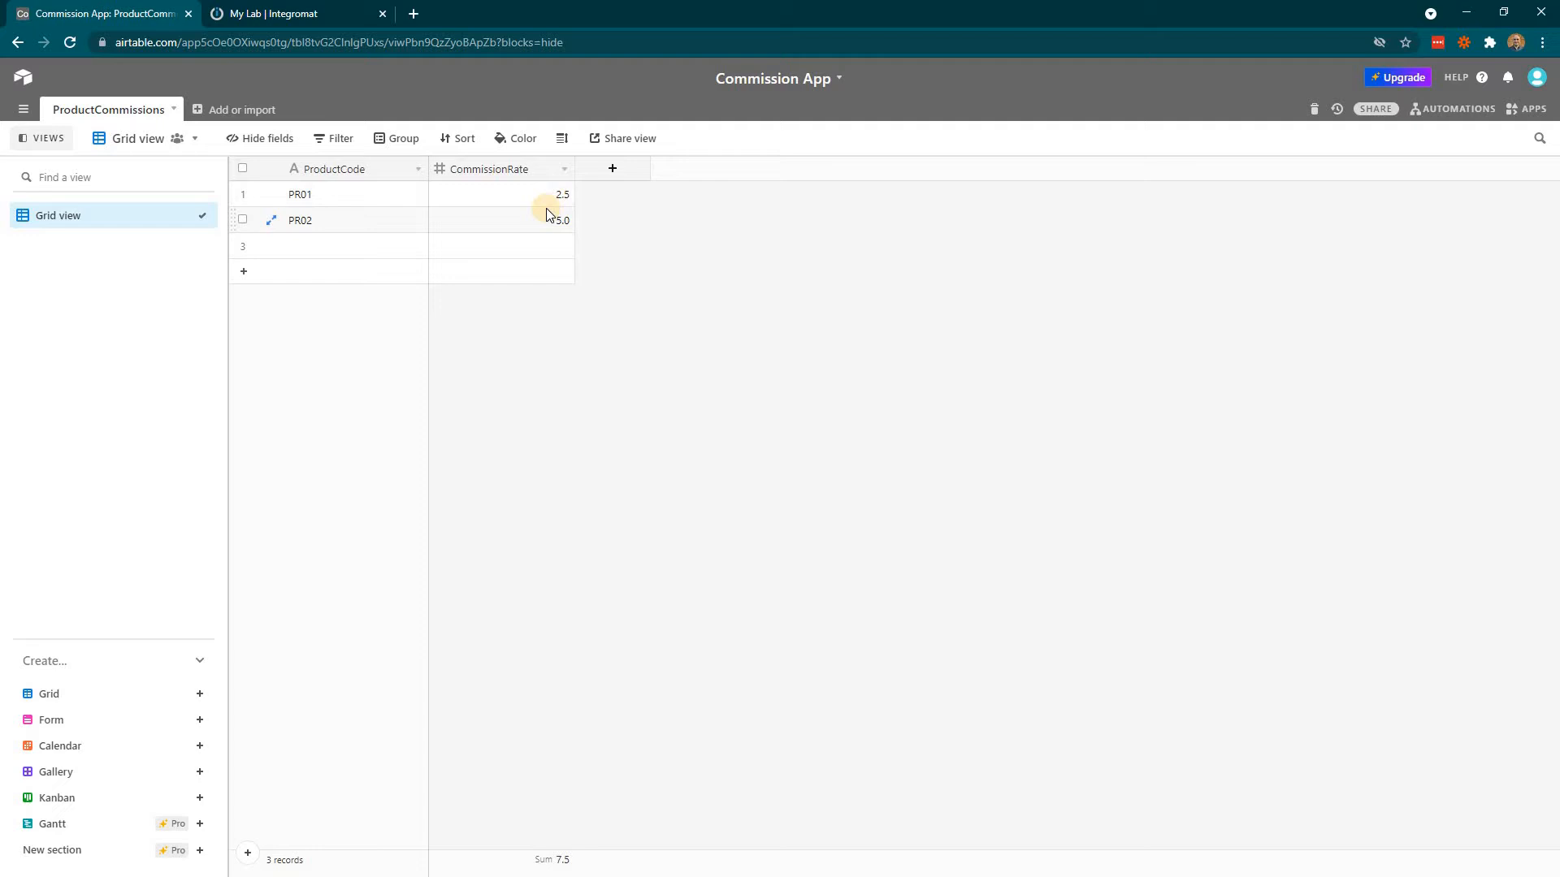
pyautogui.click(236, 111)
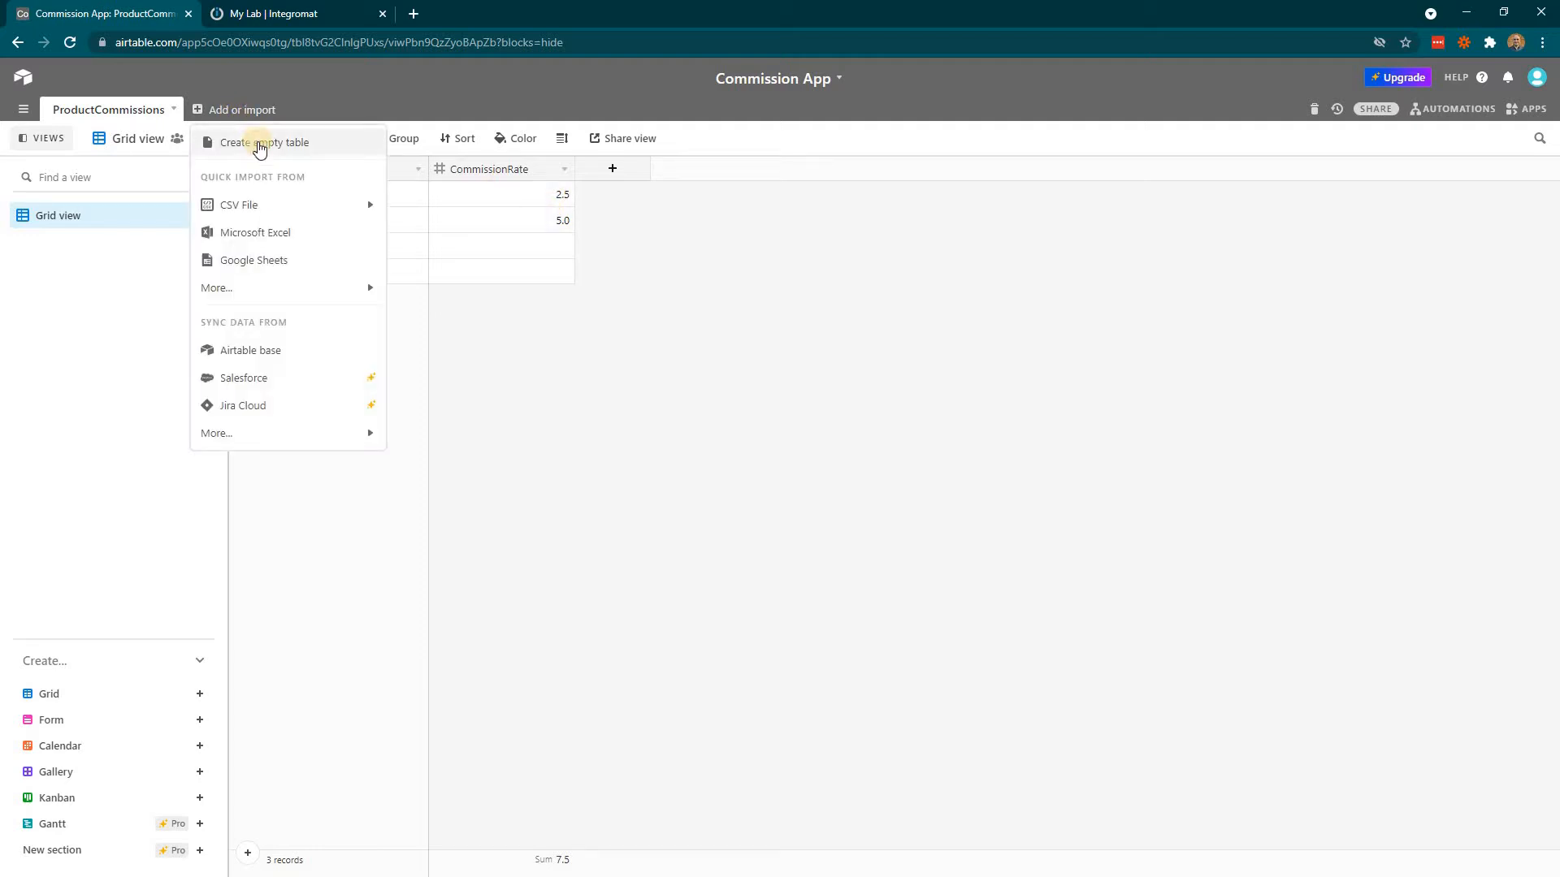
pyautogui.click(258, 144)
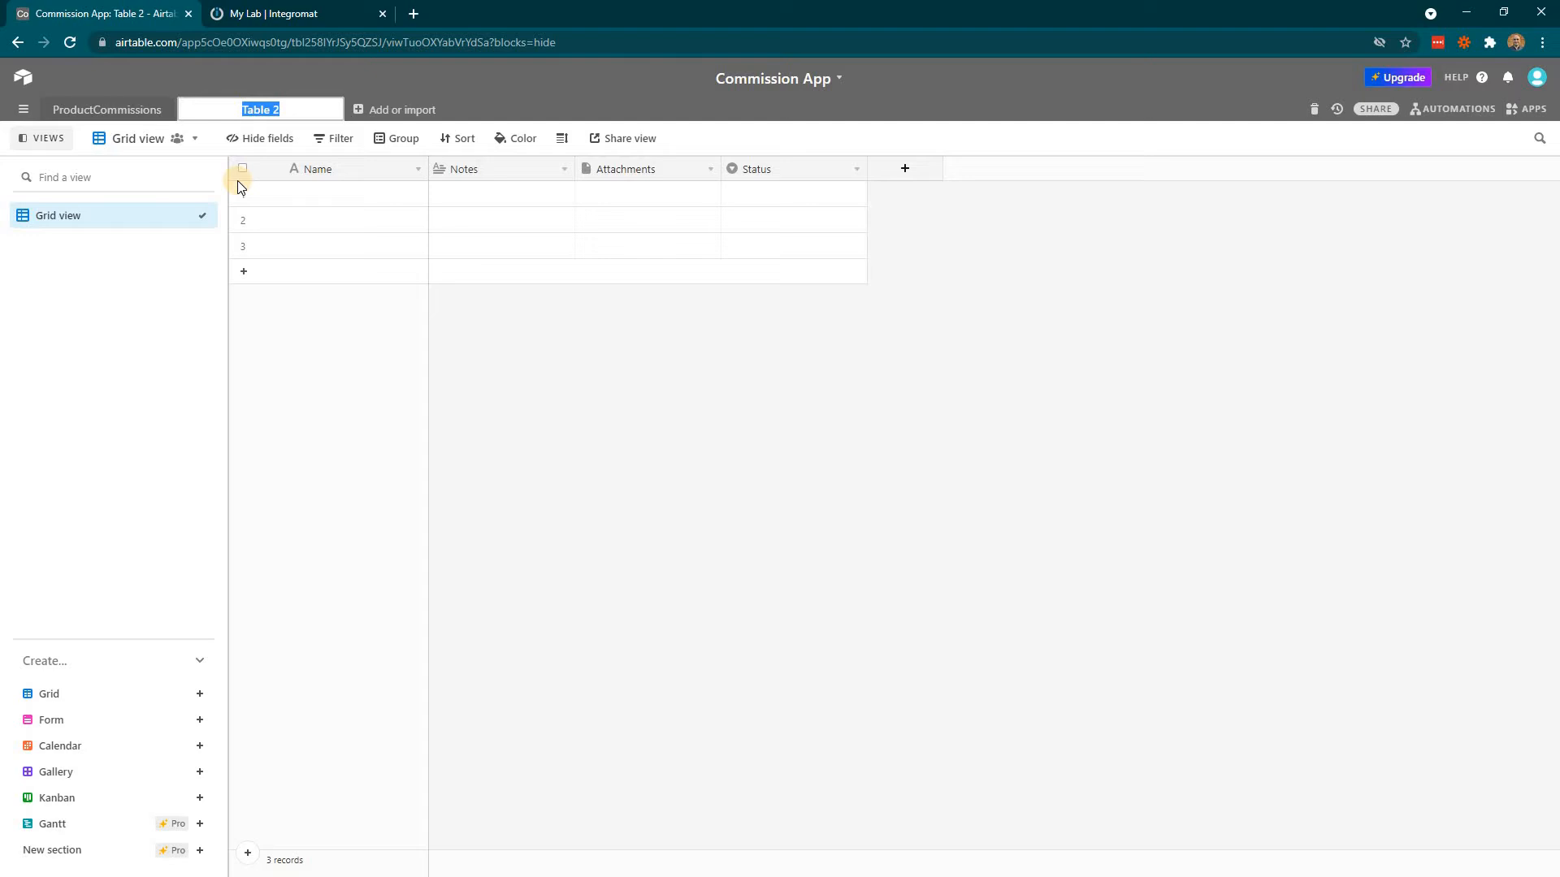
pyautogui.write('LineItems')
pyautogui.press('Return')
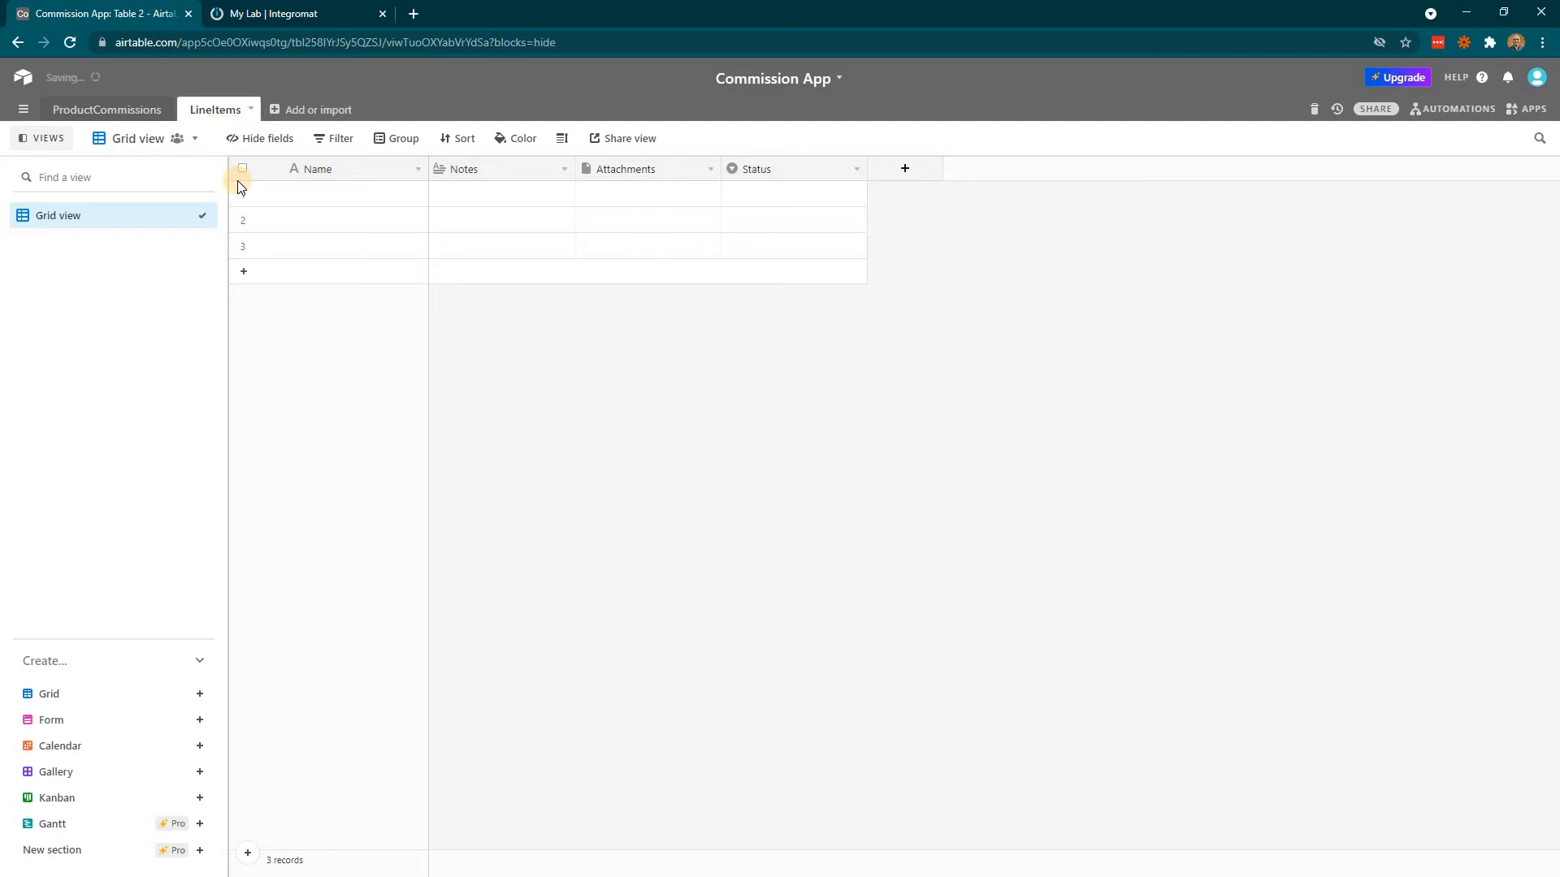
# Rename the primary Name field of the LineItems table to ProductCode, keeping it as single line text.
pyautogui.rightClick(320, 169)
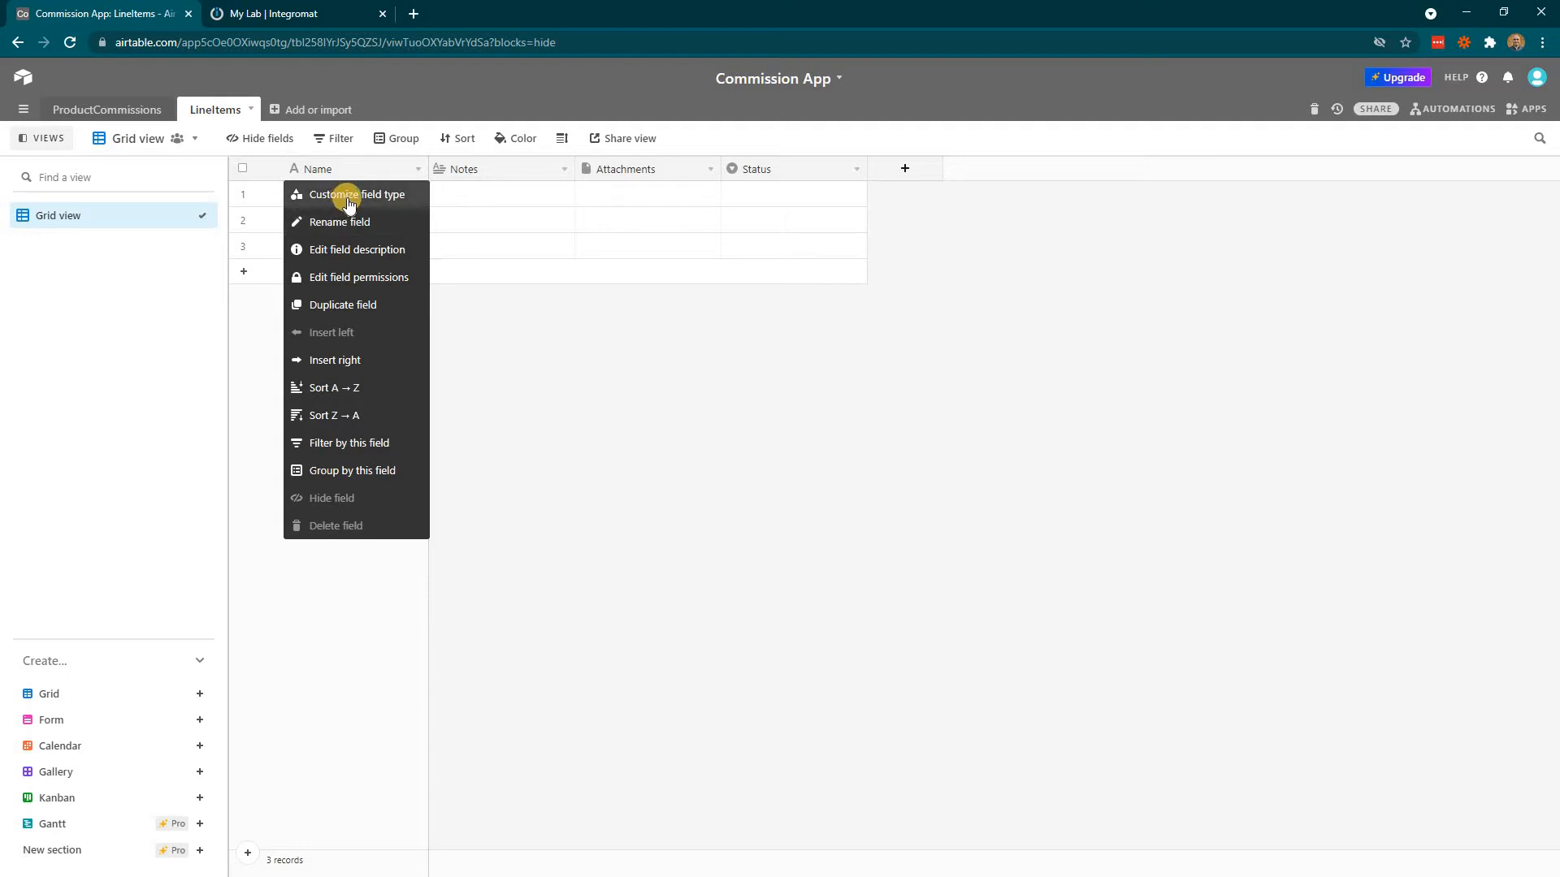
pyautogui.click(350, 195)
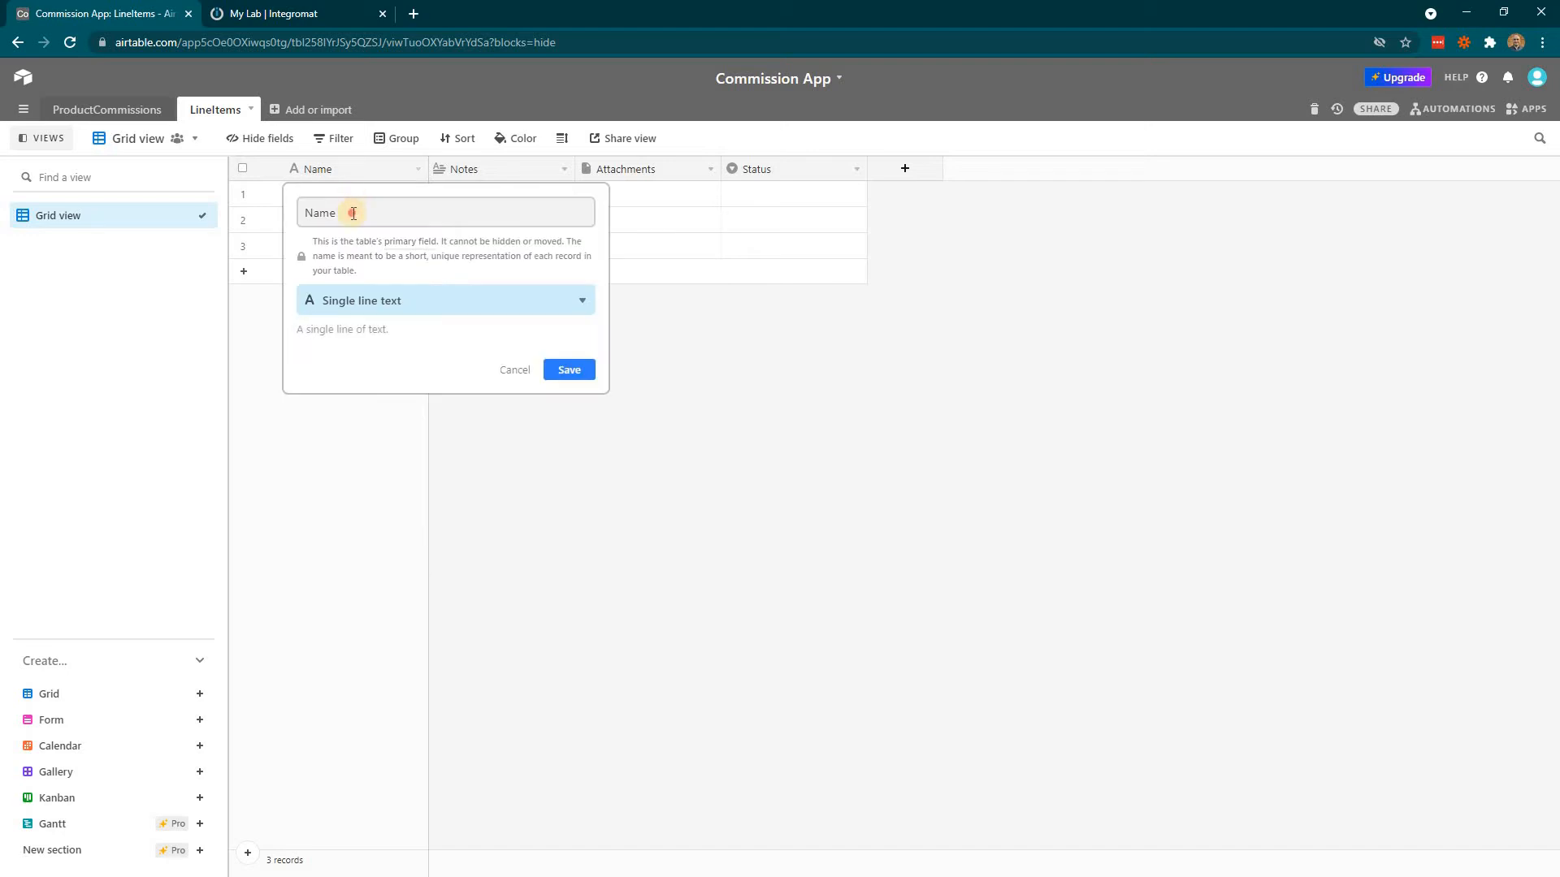
pyautogui.write('Pro')
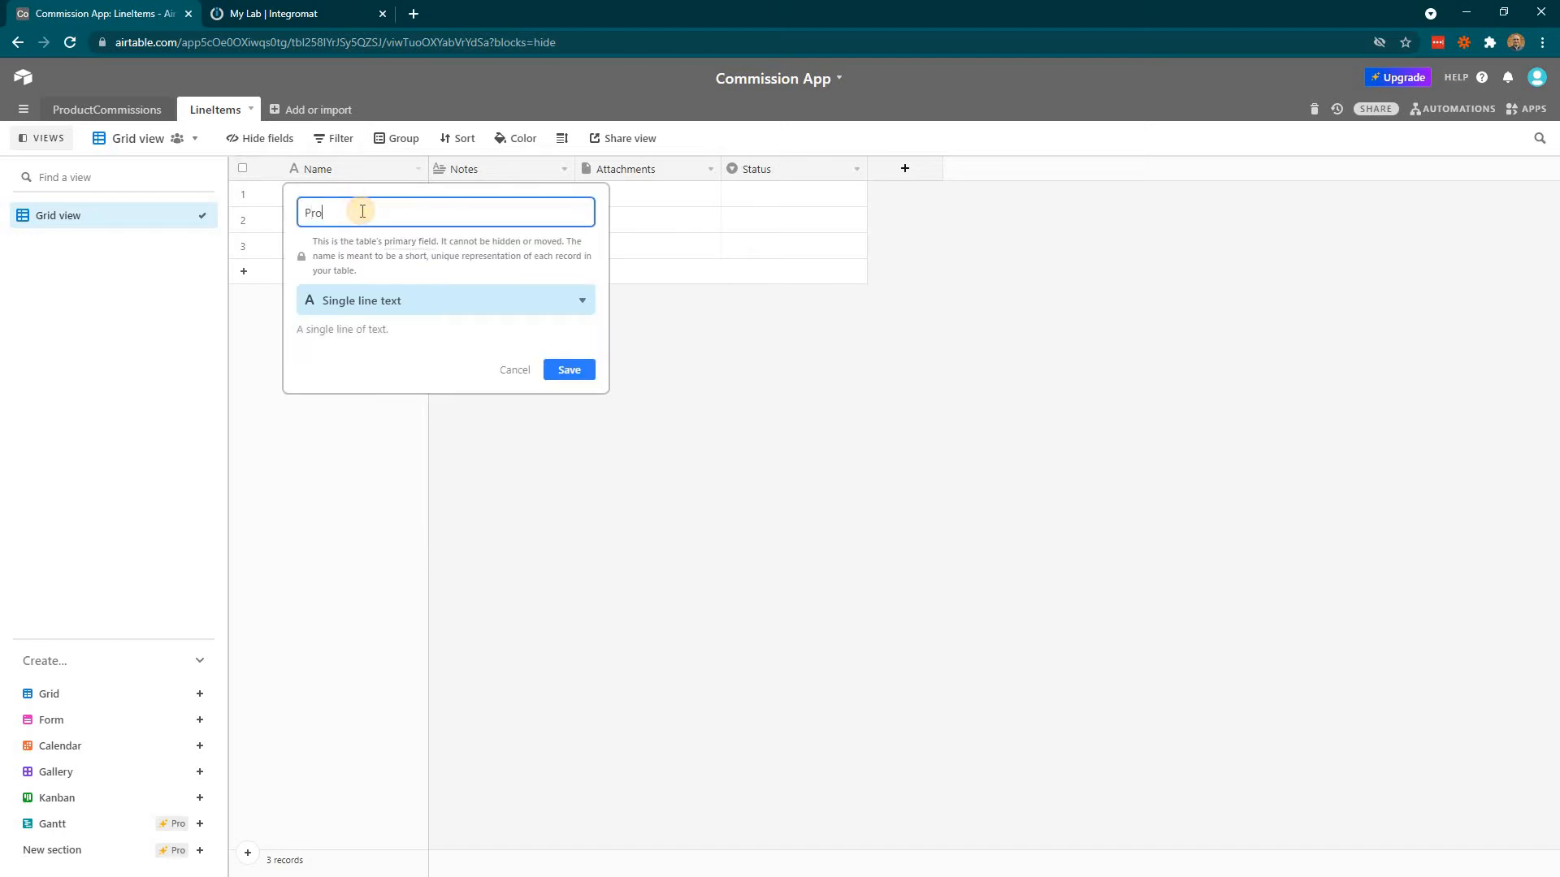
pyautogui.write('ductCode')
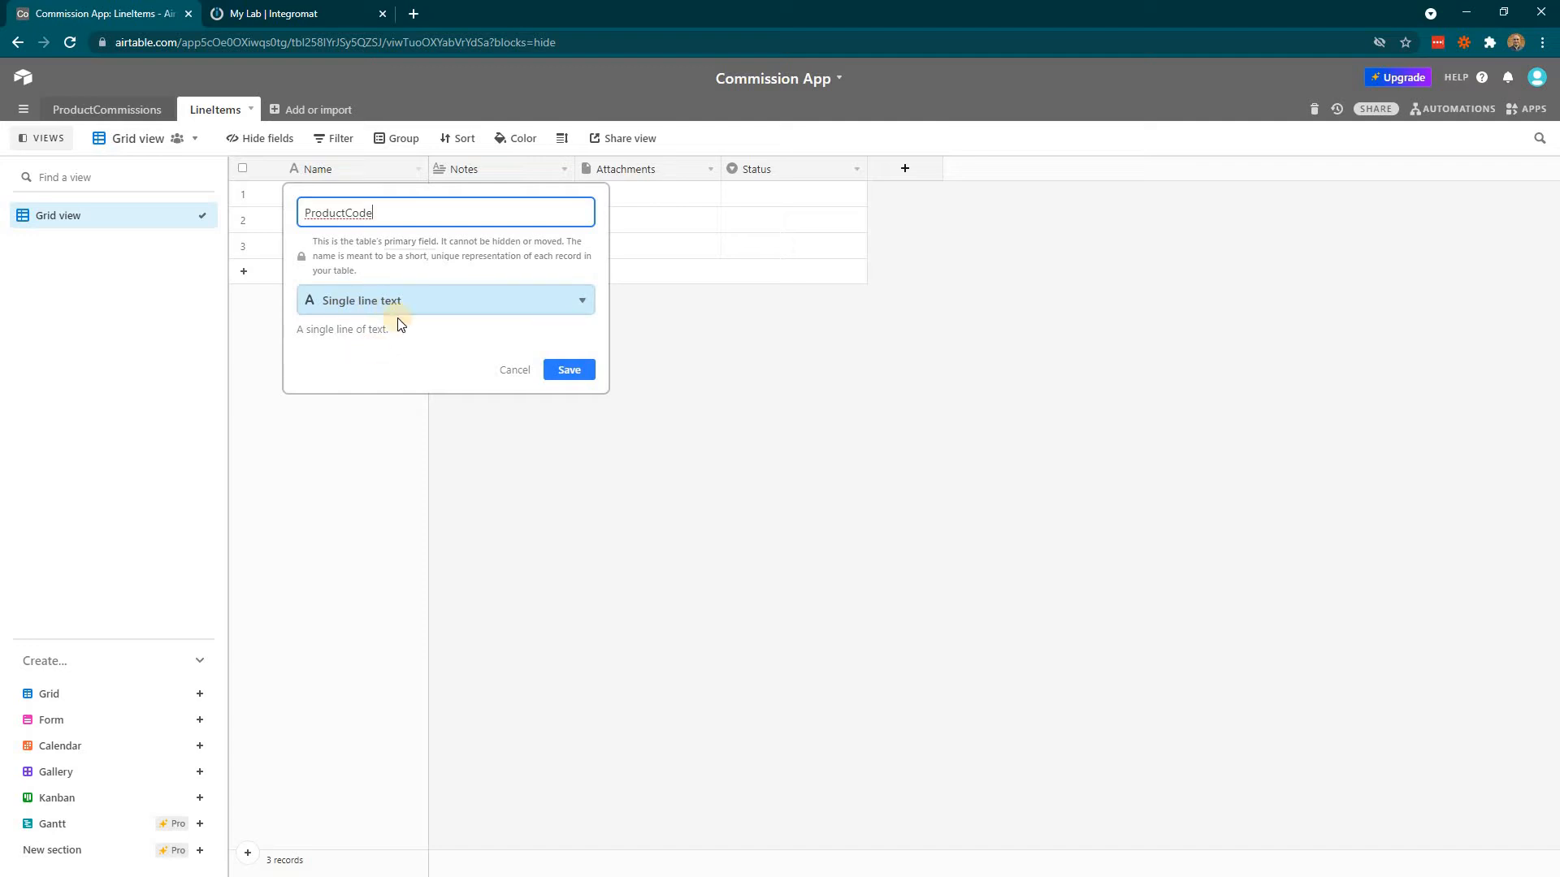
pyautogui.click(567, 370)
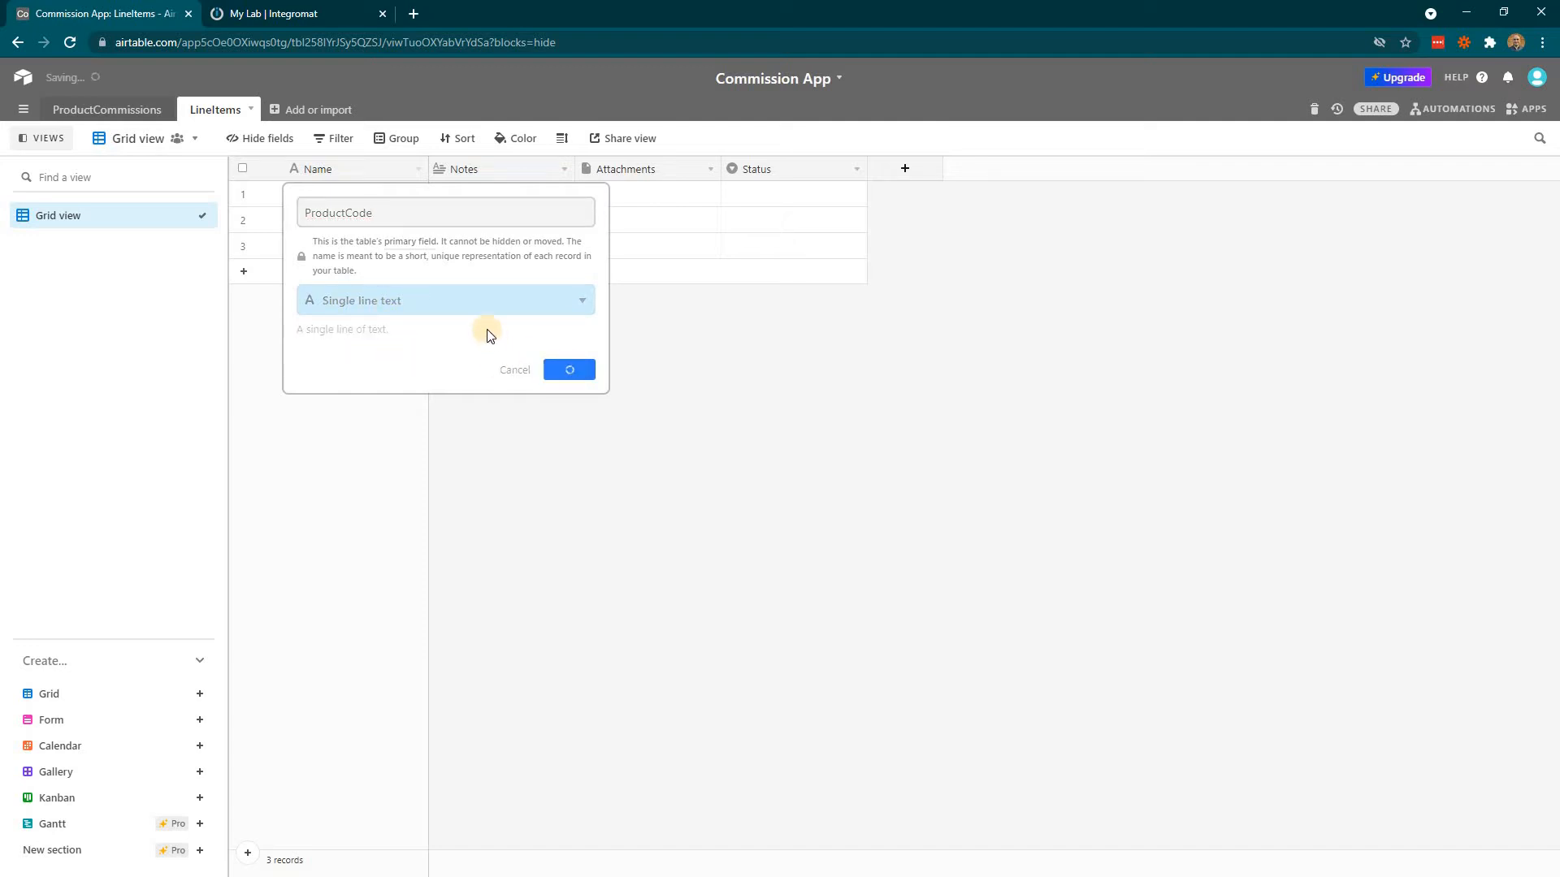
# Change the Notes field into a single line text field named SalesPerson.
pyautogui.rightClick(474, 171)
pyautogui.click(497, 195)
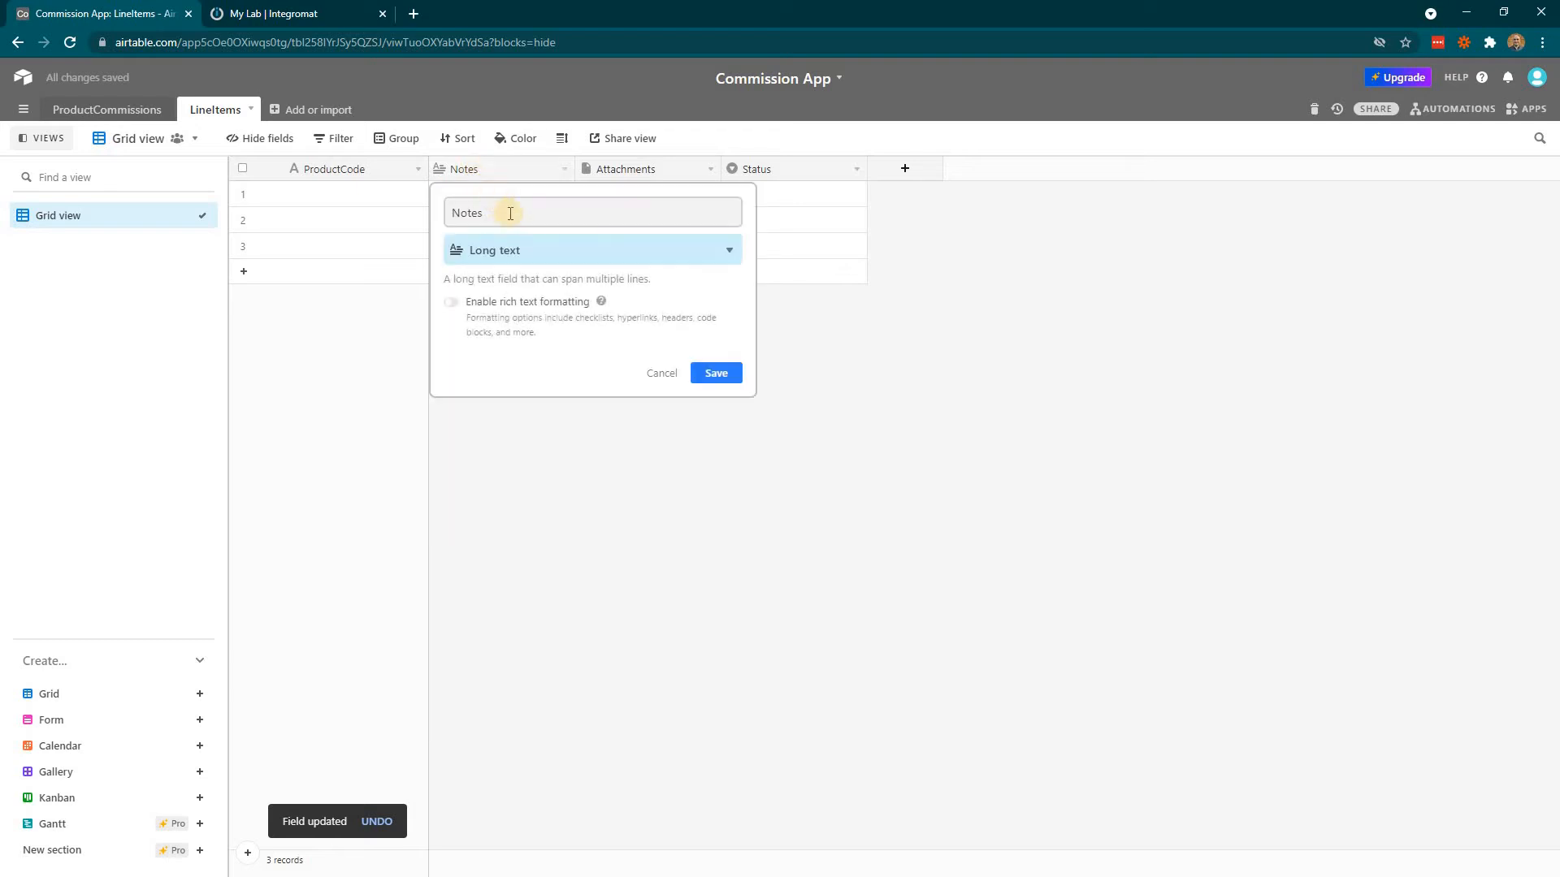
pyautogui.hotkey('ctrl', 'a')
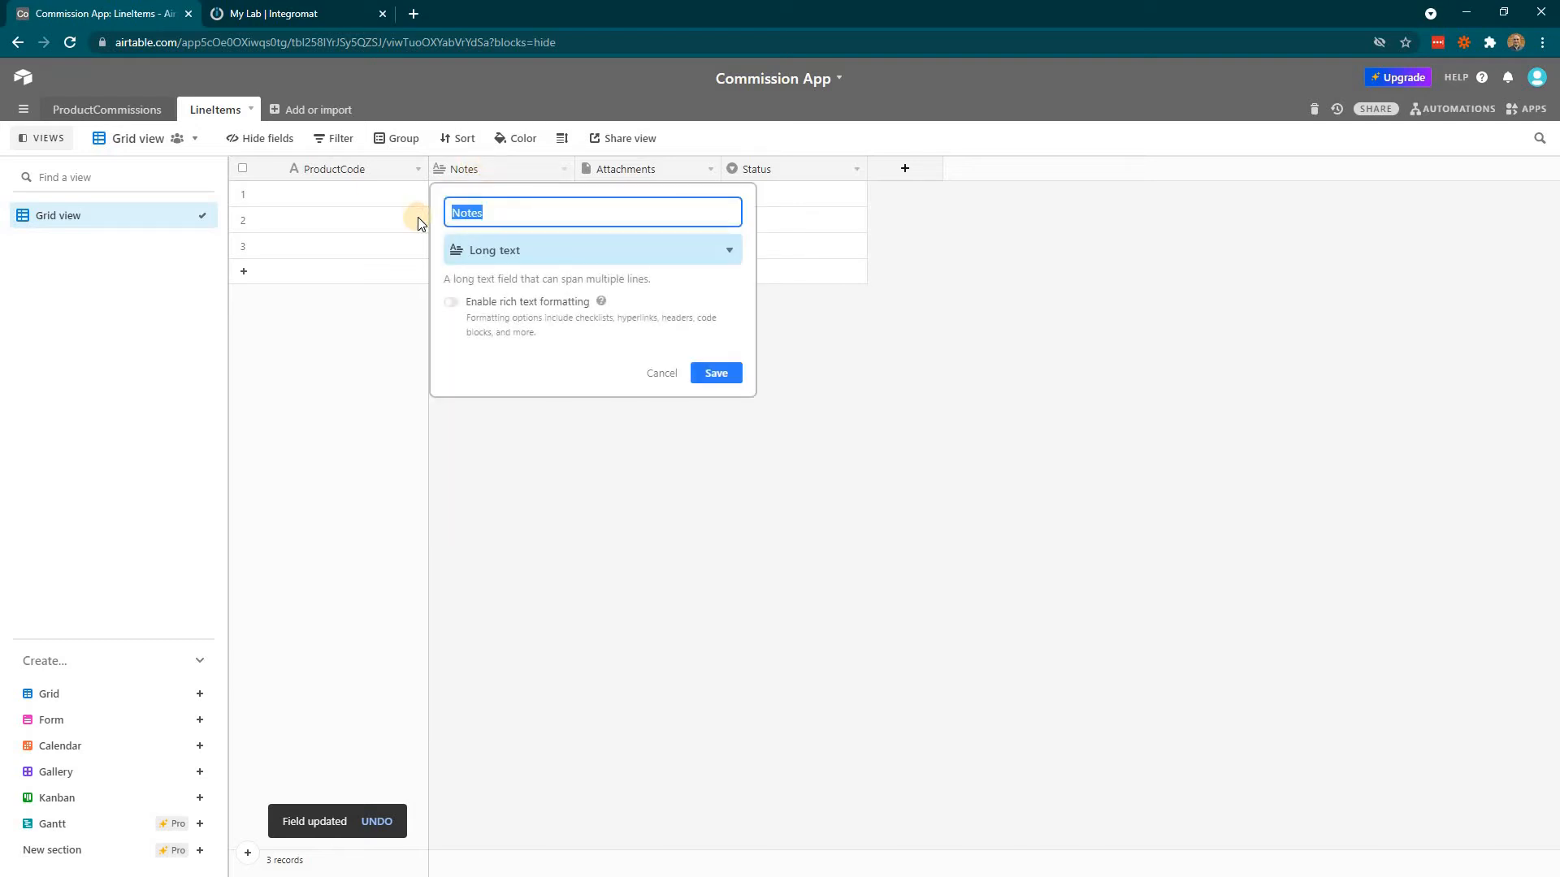
pyautogui.write('SalesPerson')
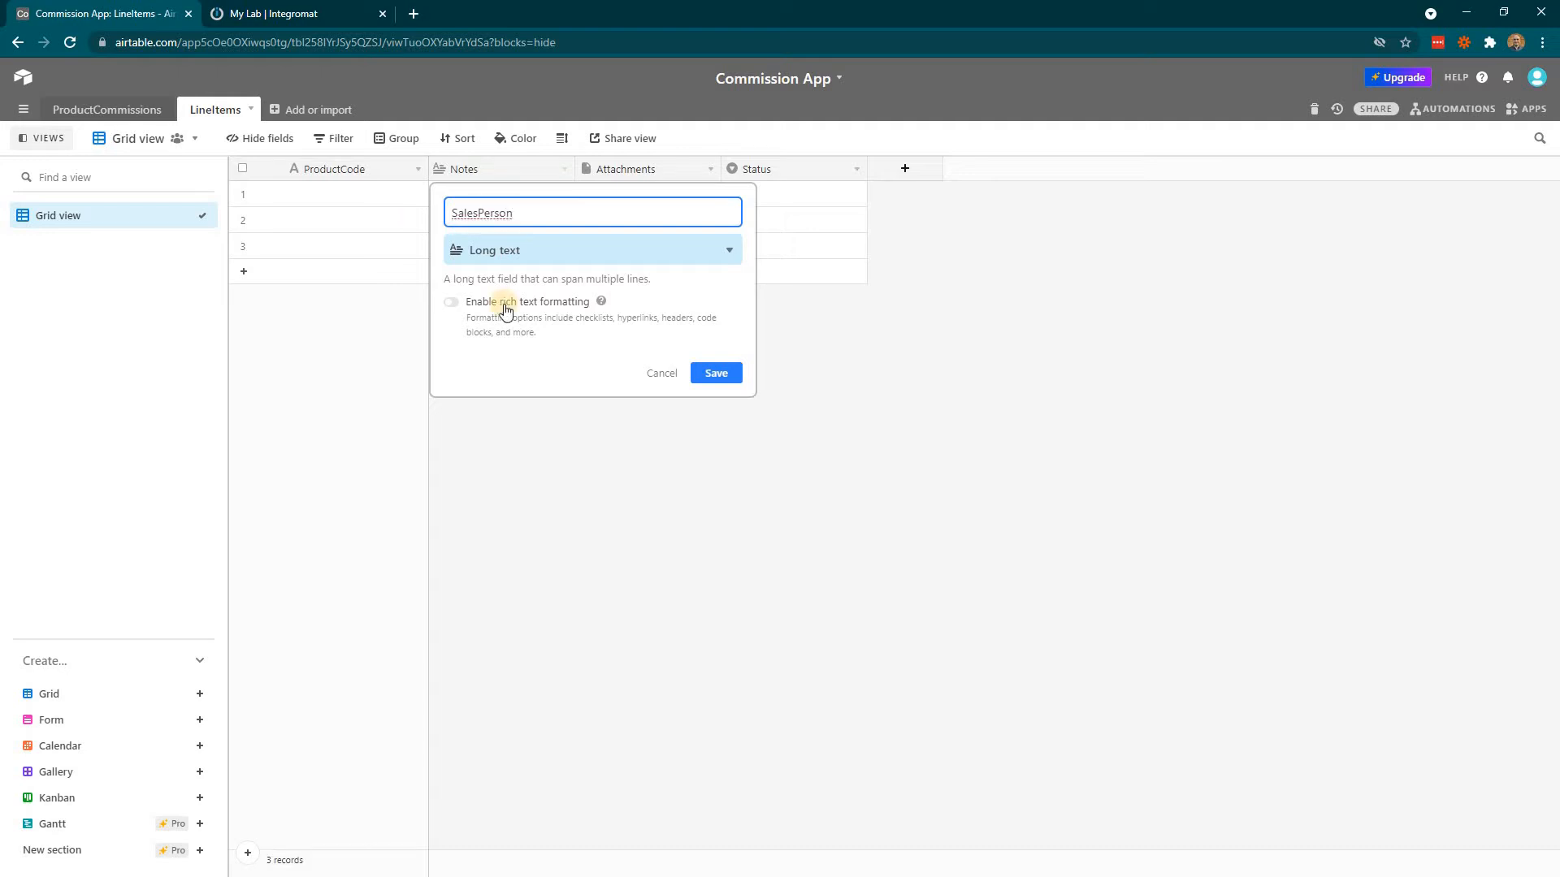
pyautogui.click(565, 254)
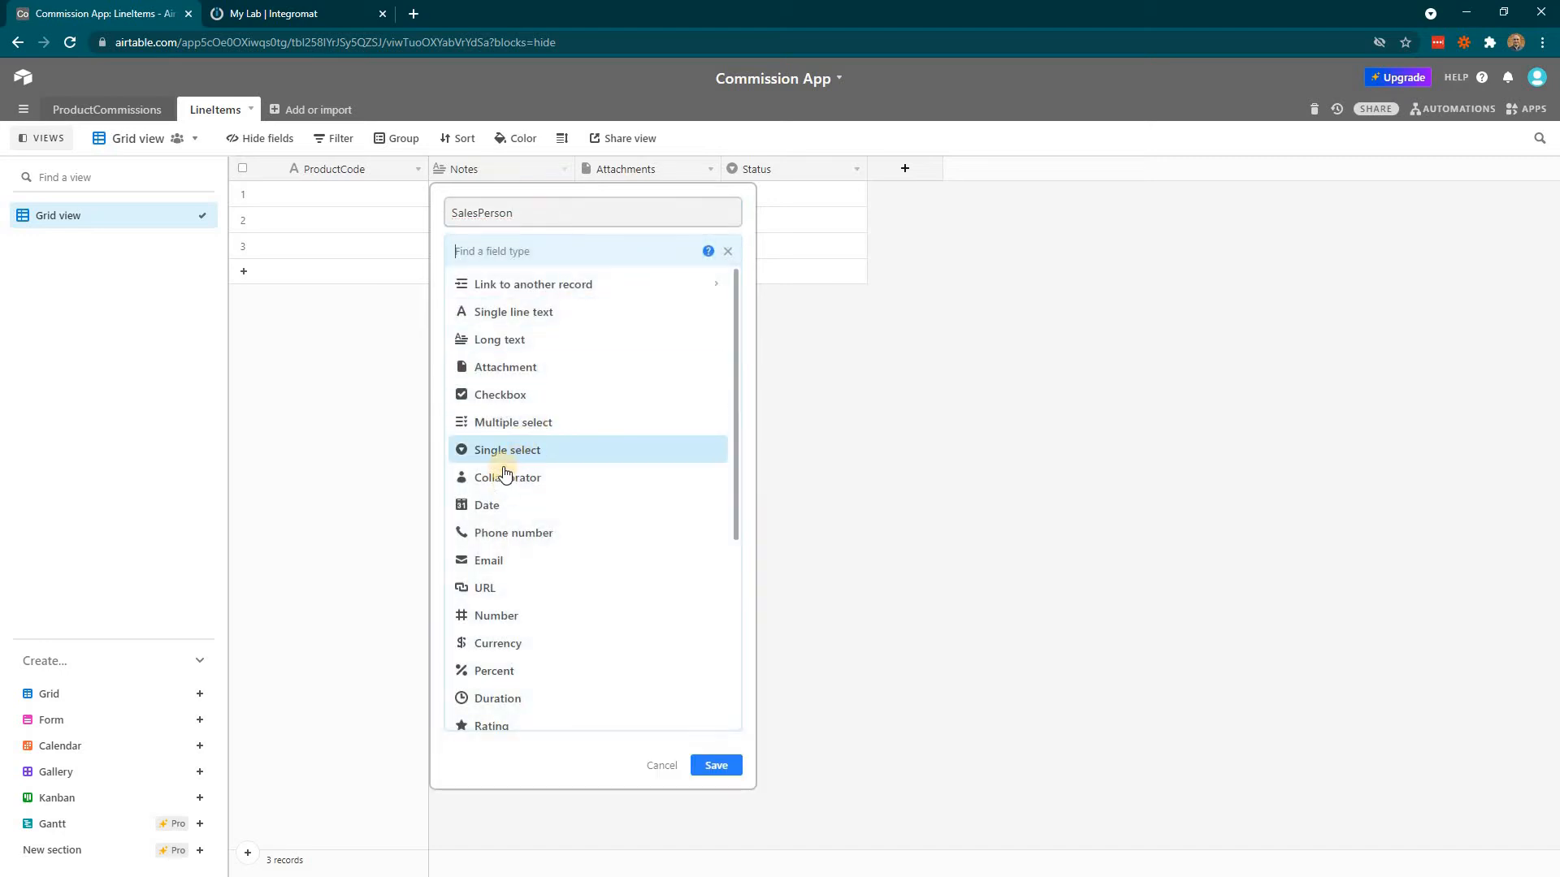
pyautogui.click(514, 311)
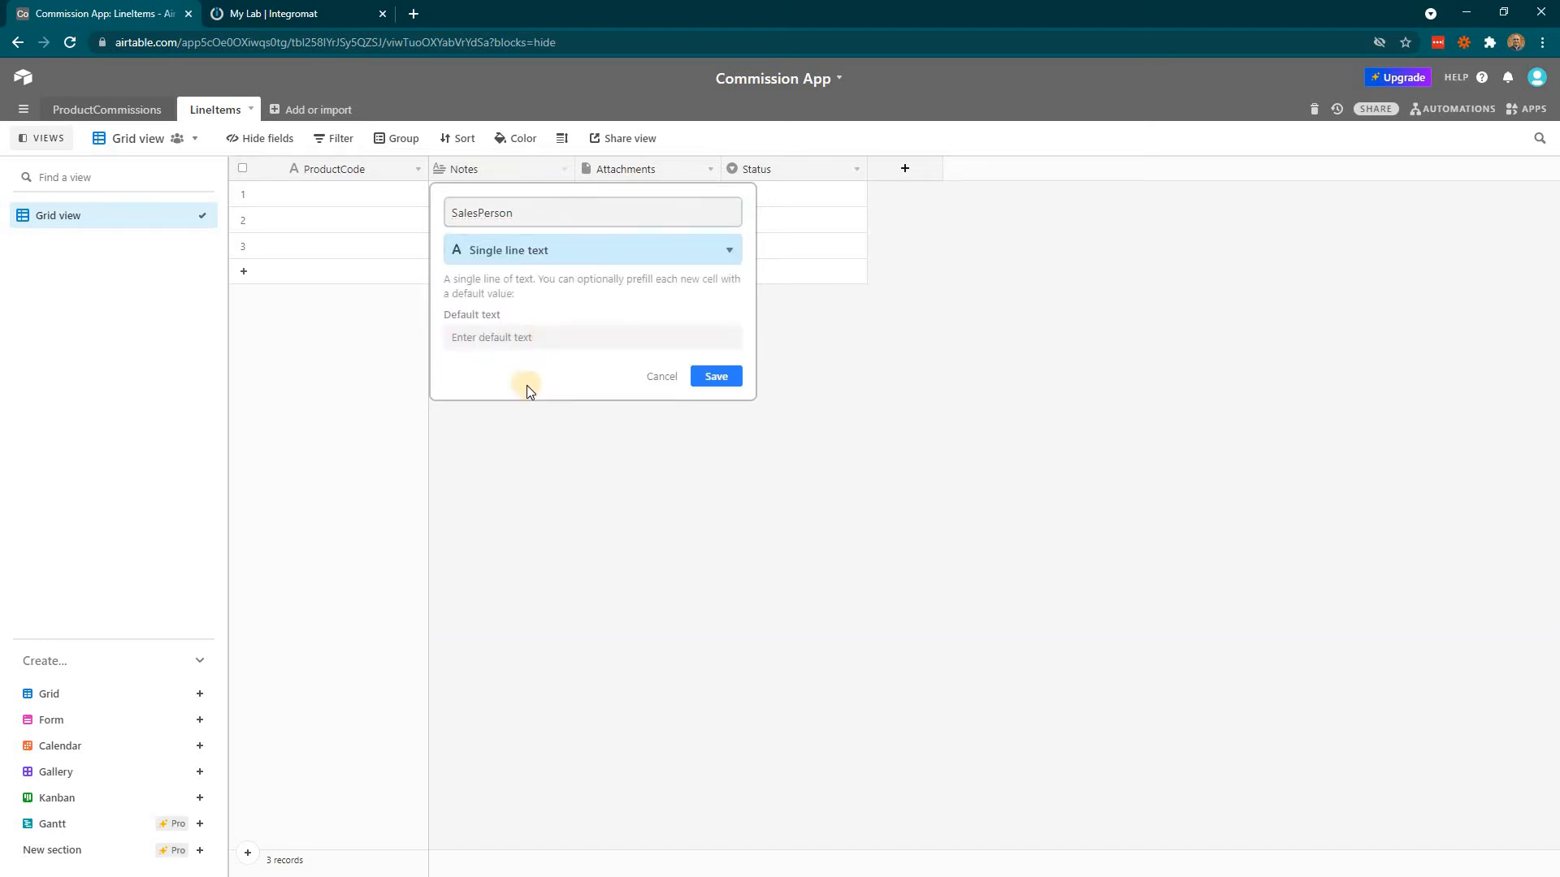
pyautogui.click(716, 376)
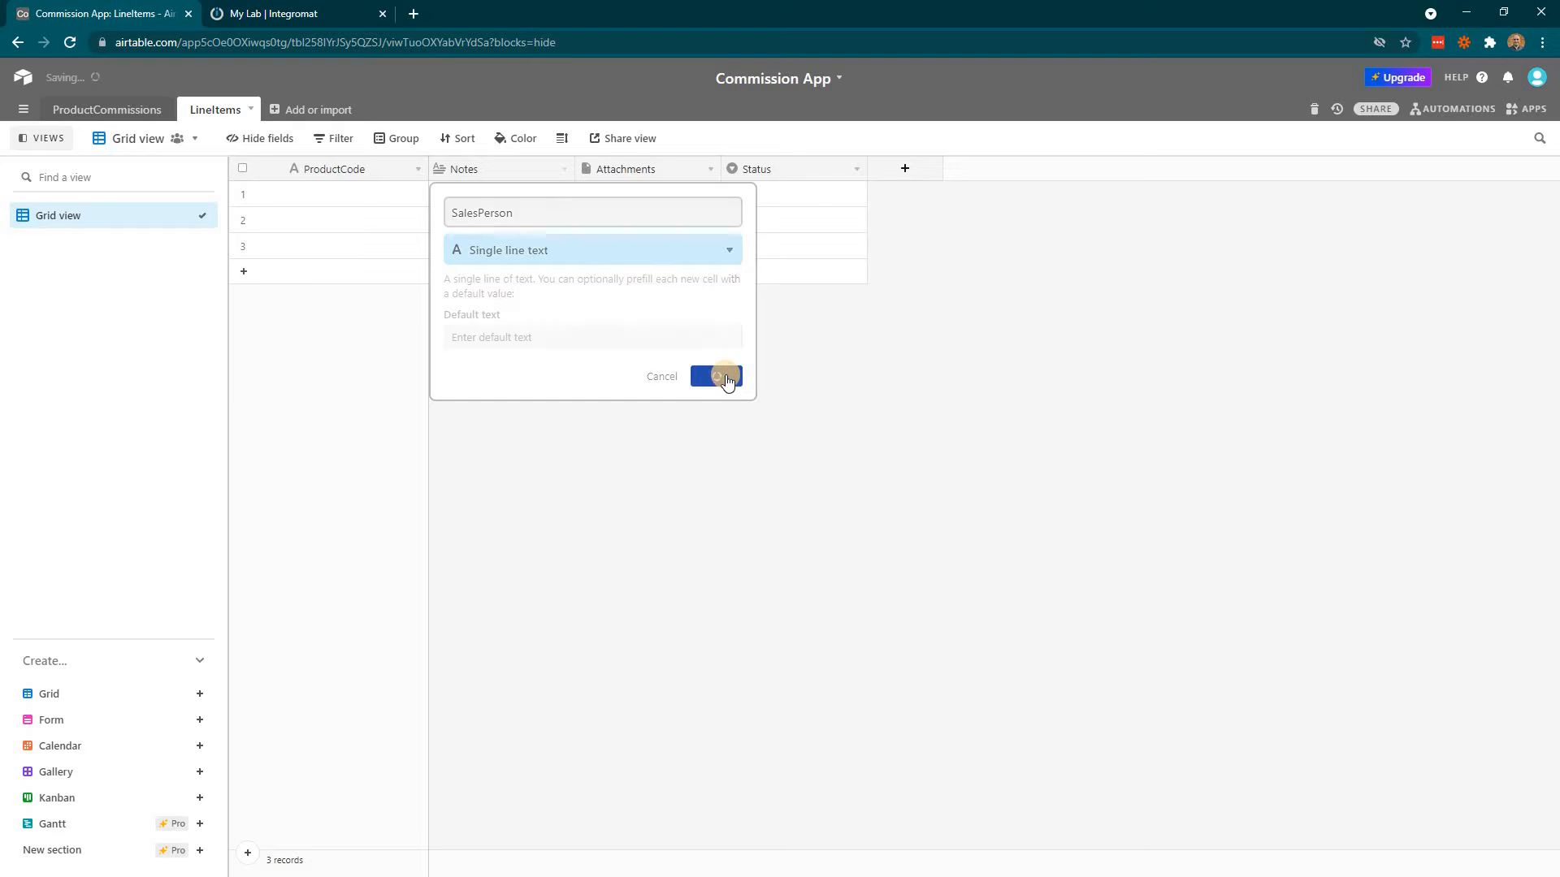
# Change the Attachments field into a Number field named Amount, and delete the Status field from the LineItems table.
pyautogui.rightClick(632, 169)
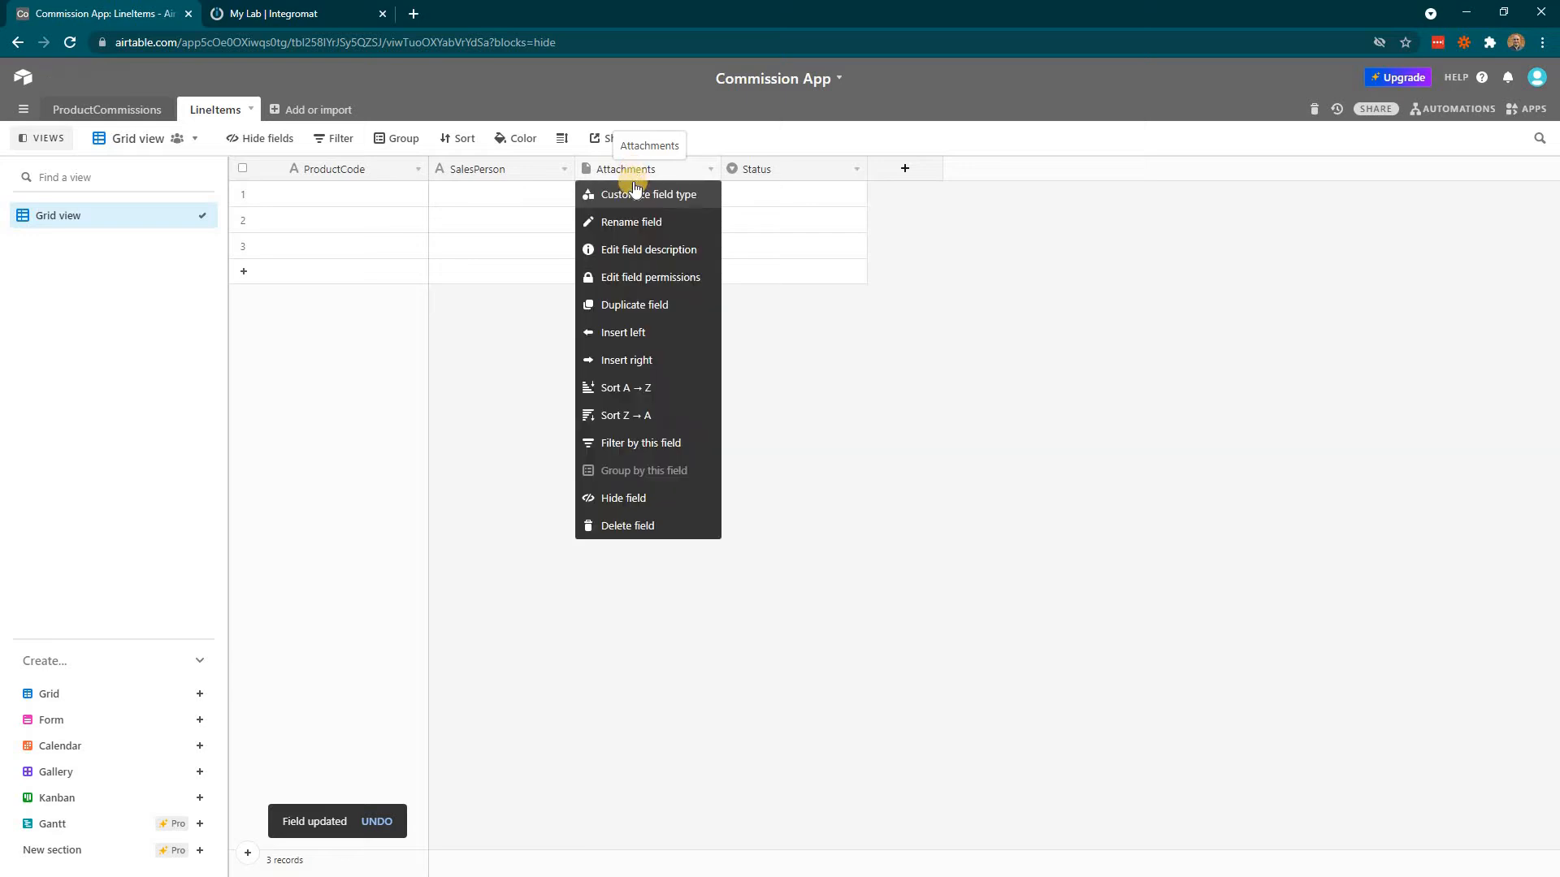
pyautogui.click(667, 225)
pyautogui.click(697, 209)
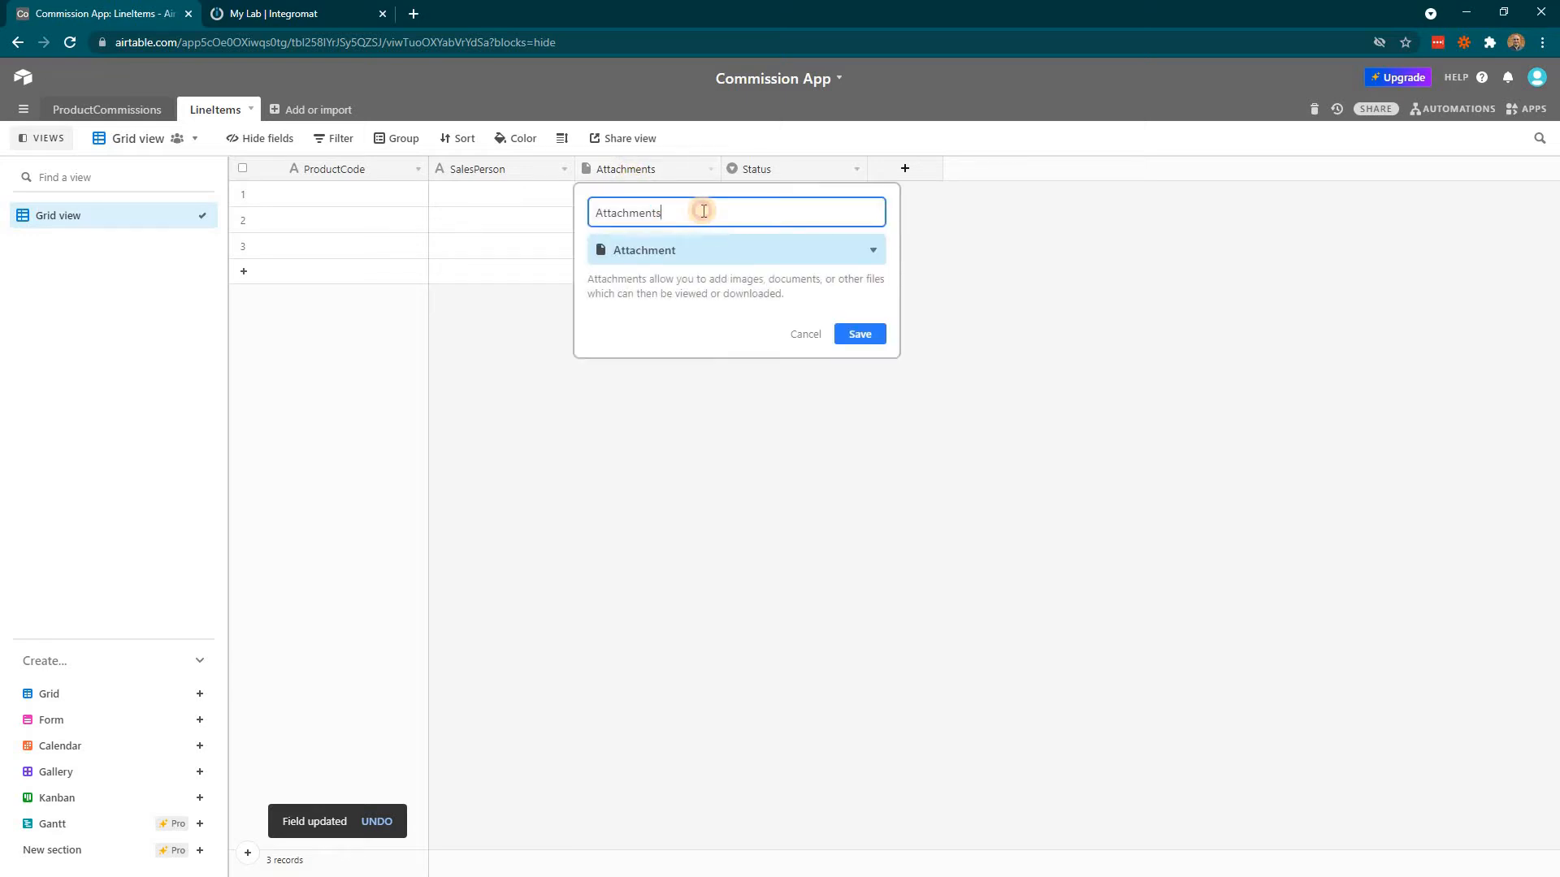
pyautogui.doubleClick(700, 210)
pyautogui.write('Amount')
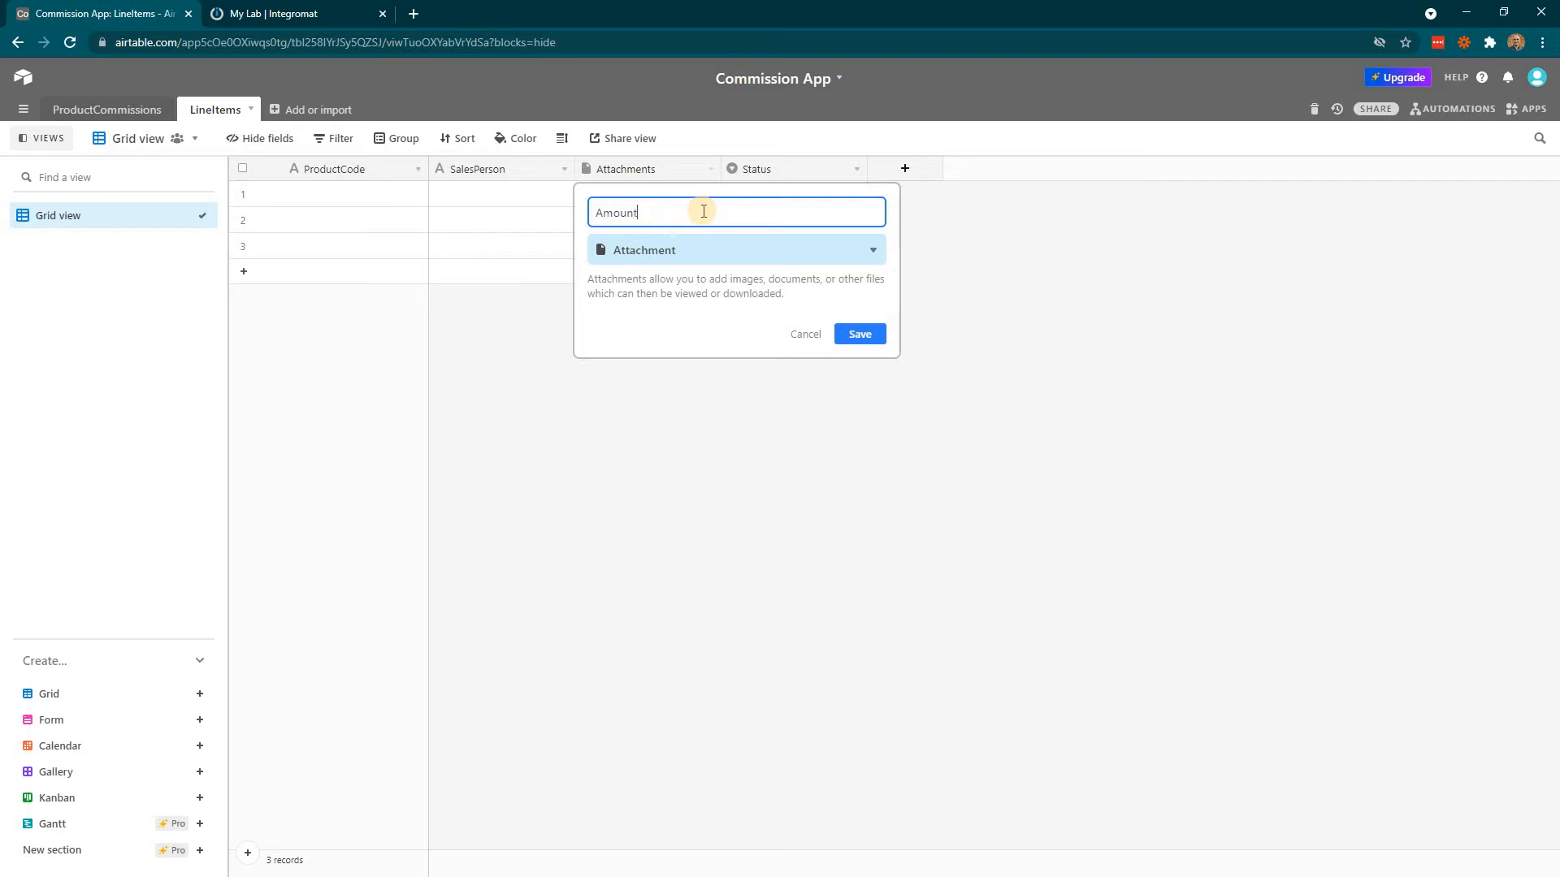
pyautogui.click(713, 256)
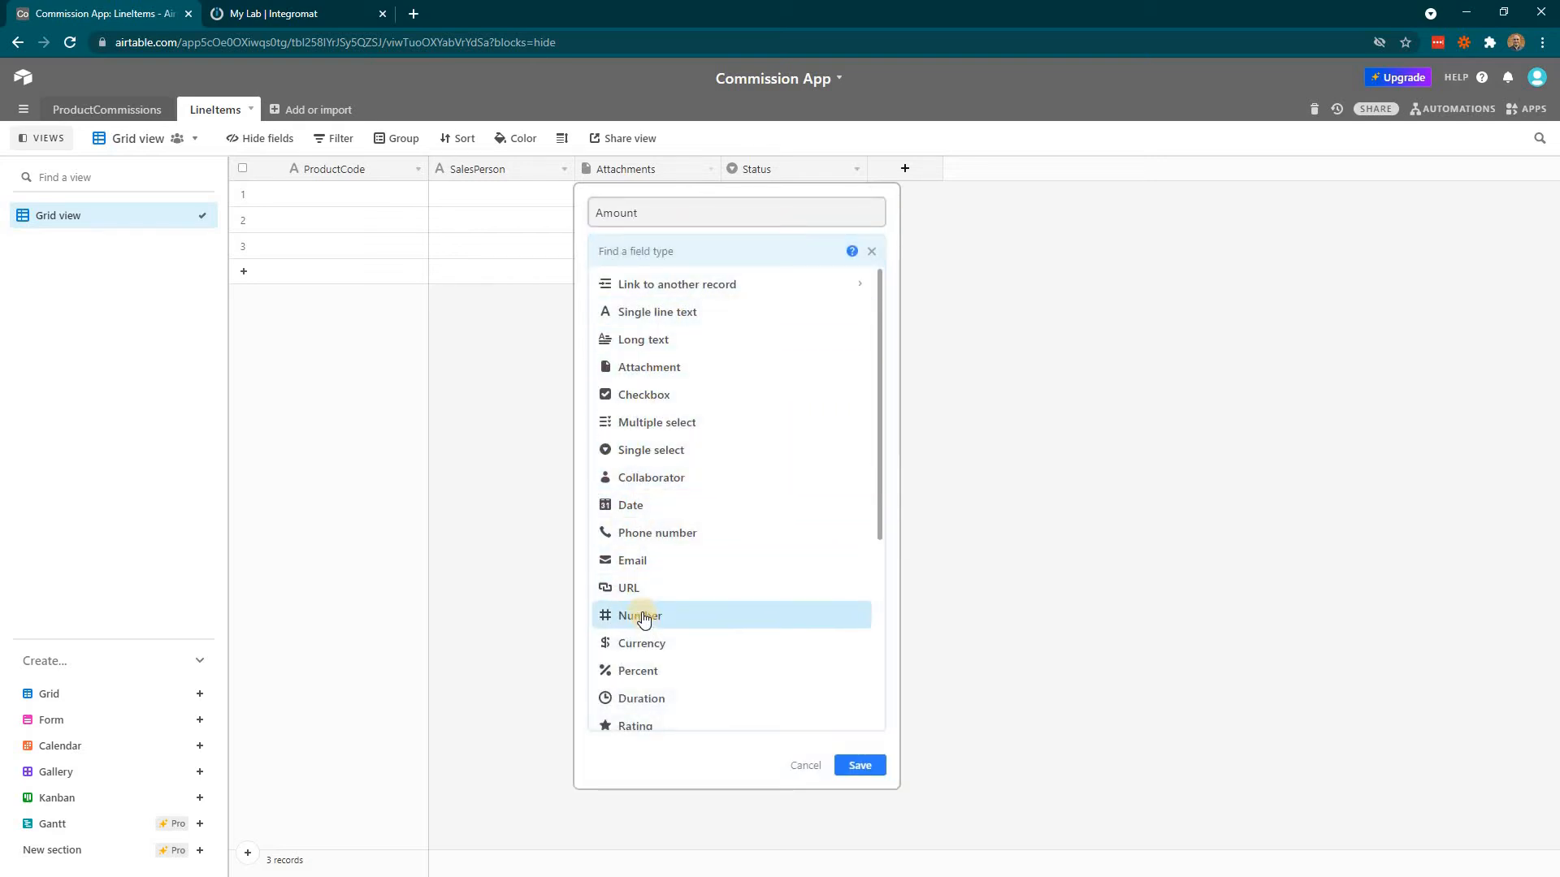
pyautogui.scroll(-1, 647, 601)
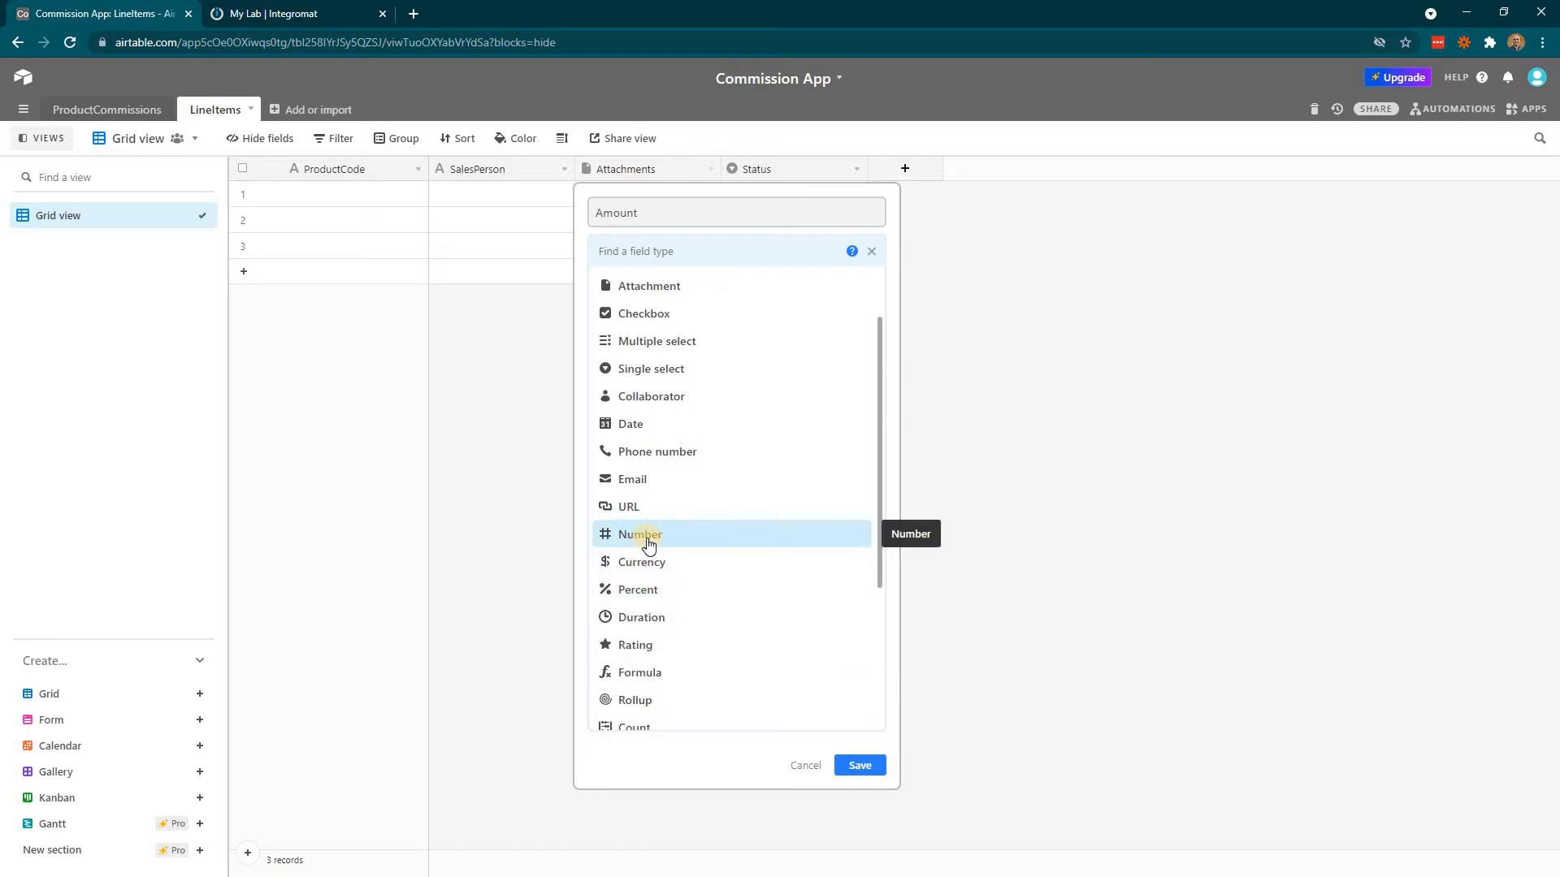
pyautogui.click(647, 543)
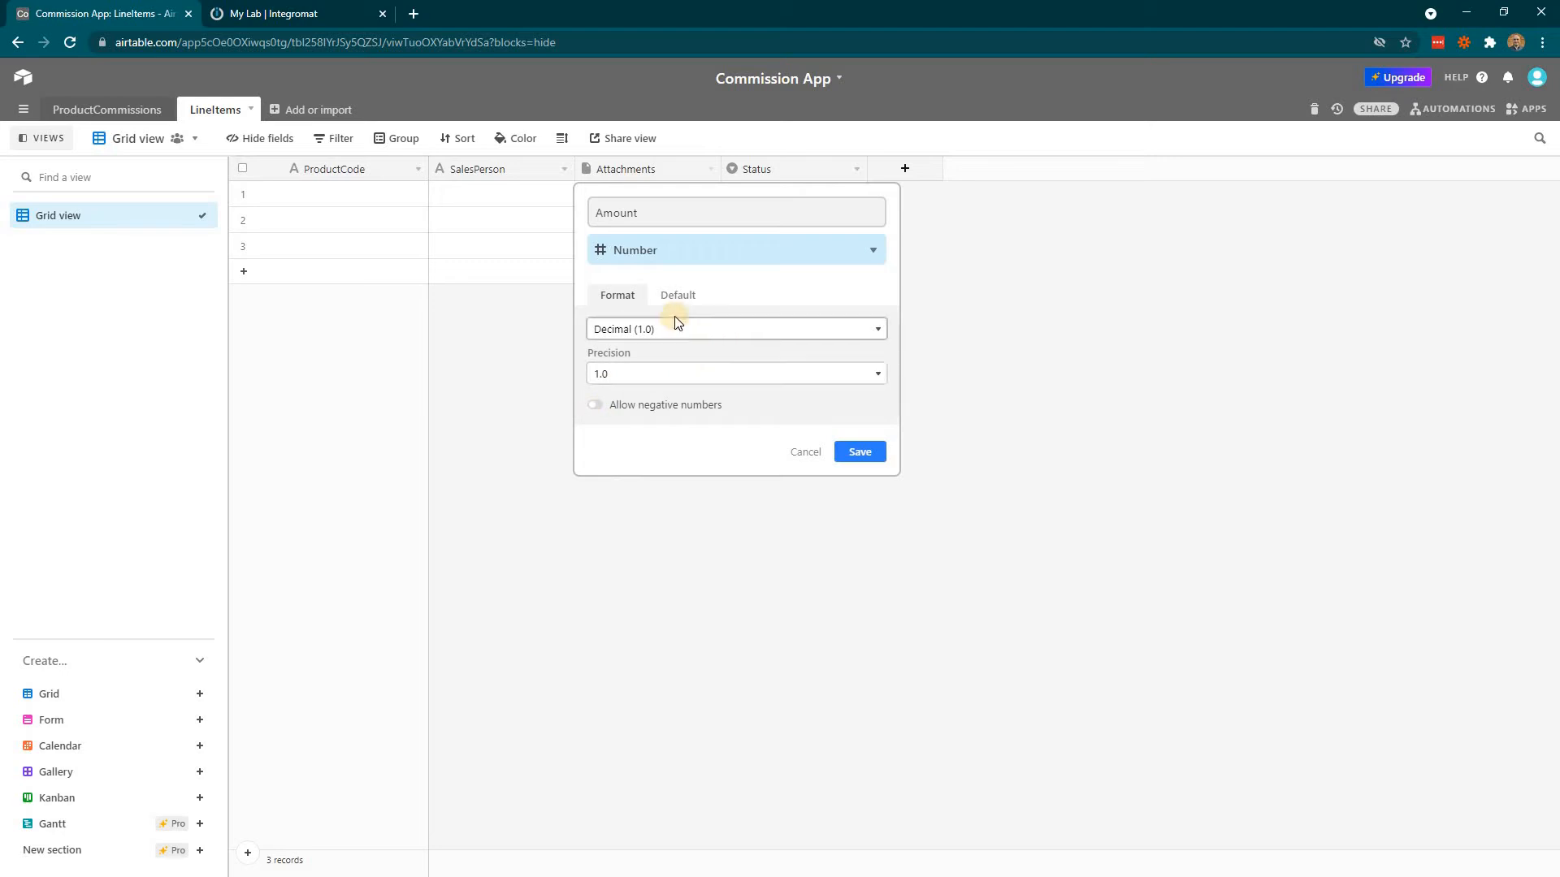
pyautogui.click(859, 453)
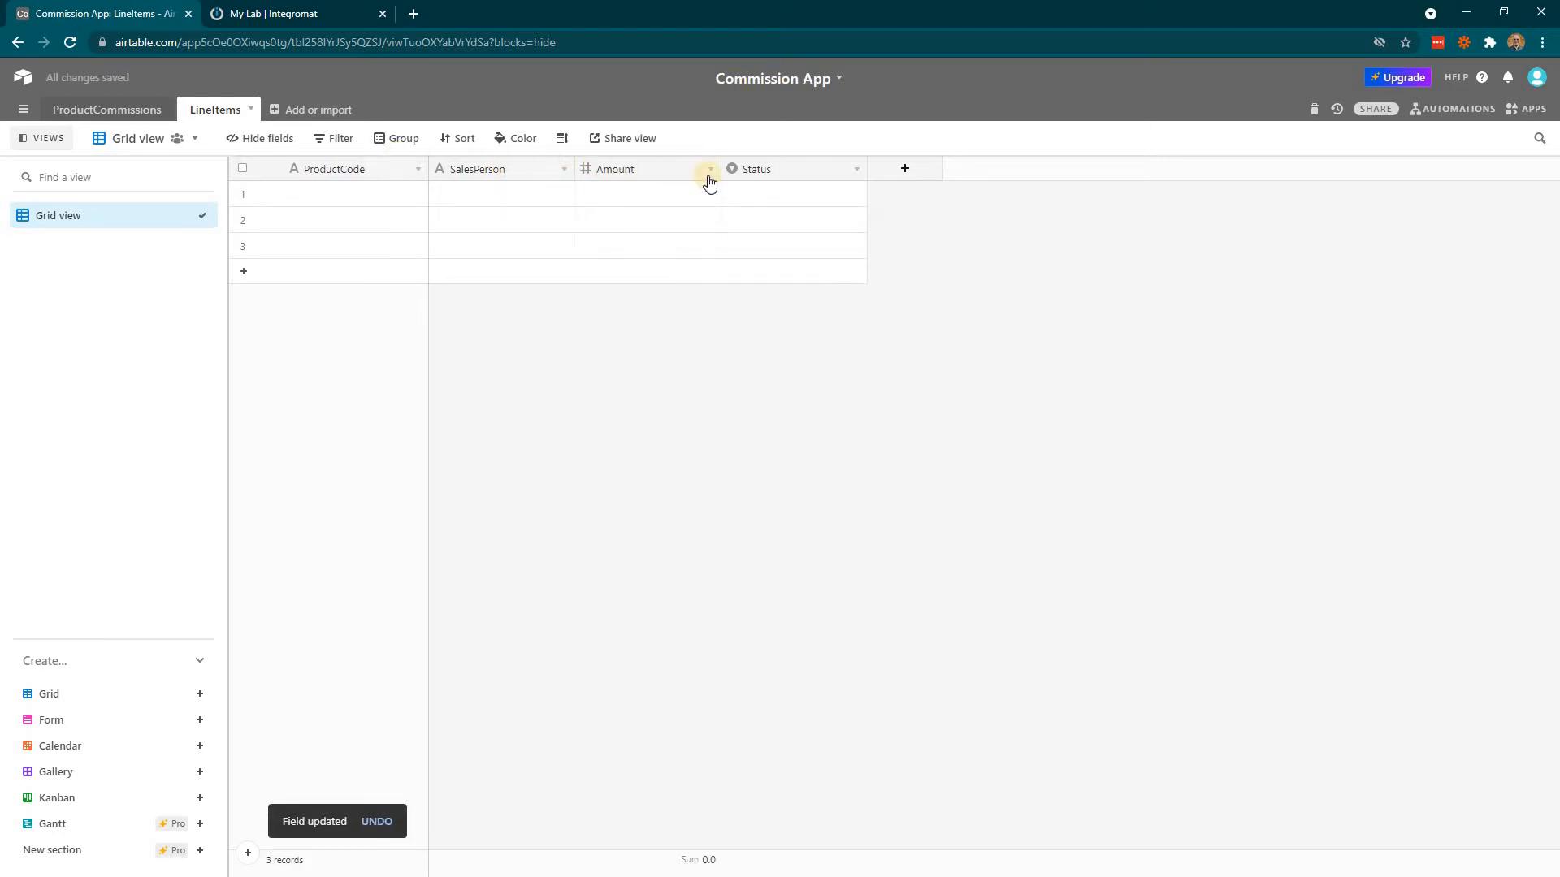
pyautogui.rightClick(769, 171)
pyautogui.click(761, 525)
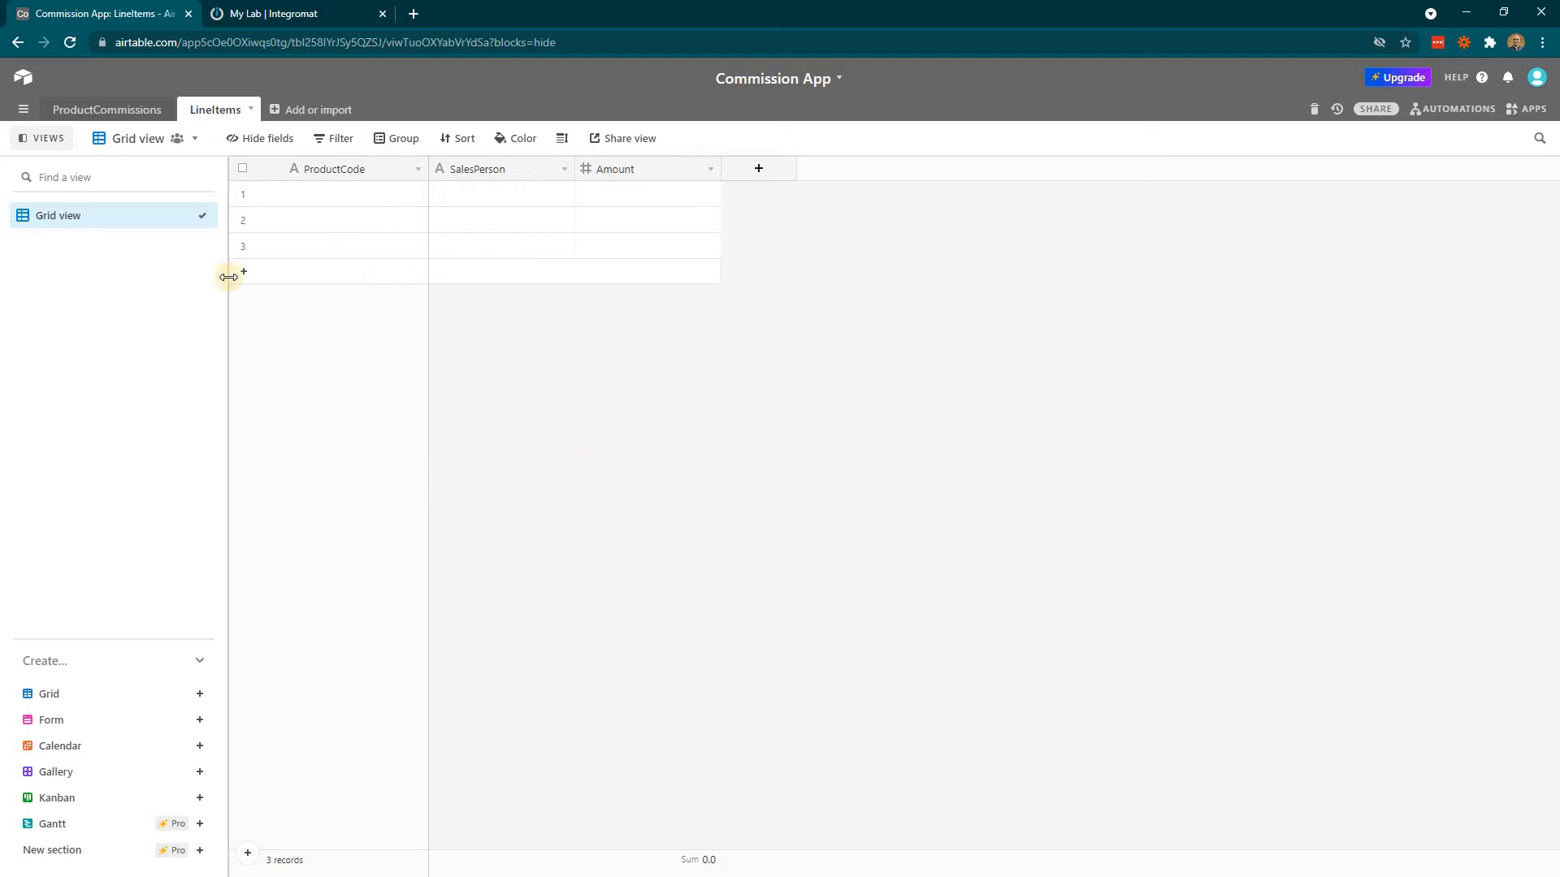
# Switch to Integromat and create a new scenario that starts with the Xero Search for Invoices module.
pyautogui.click(274, 15)
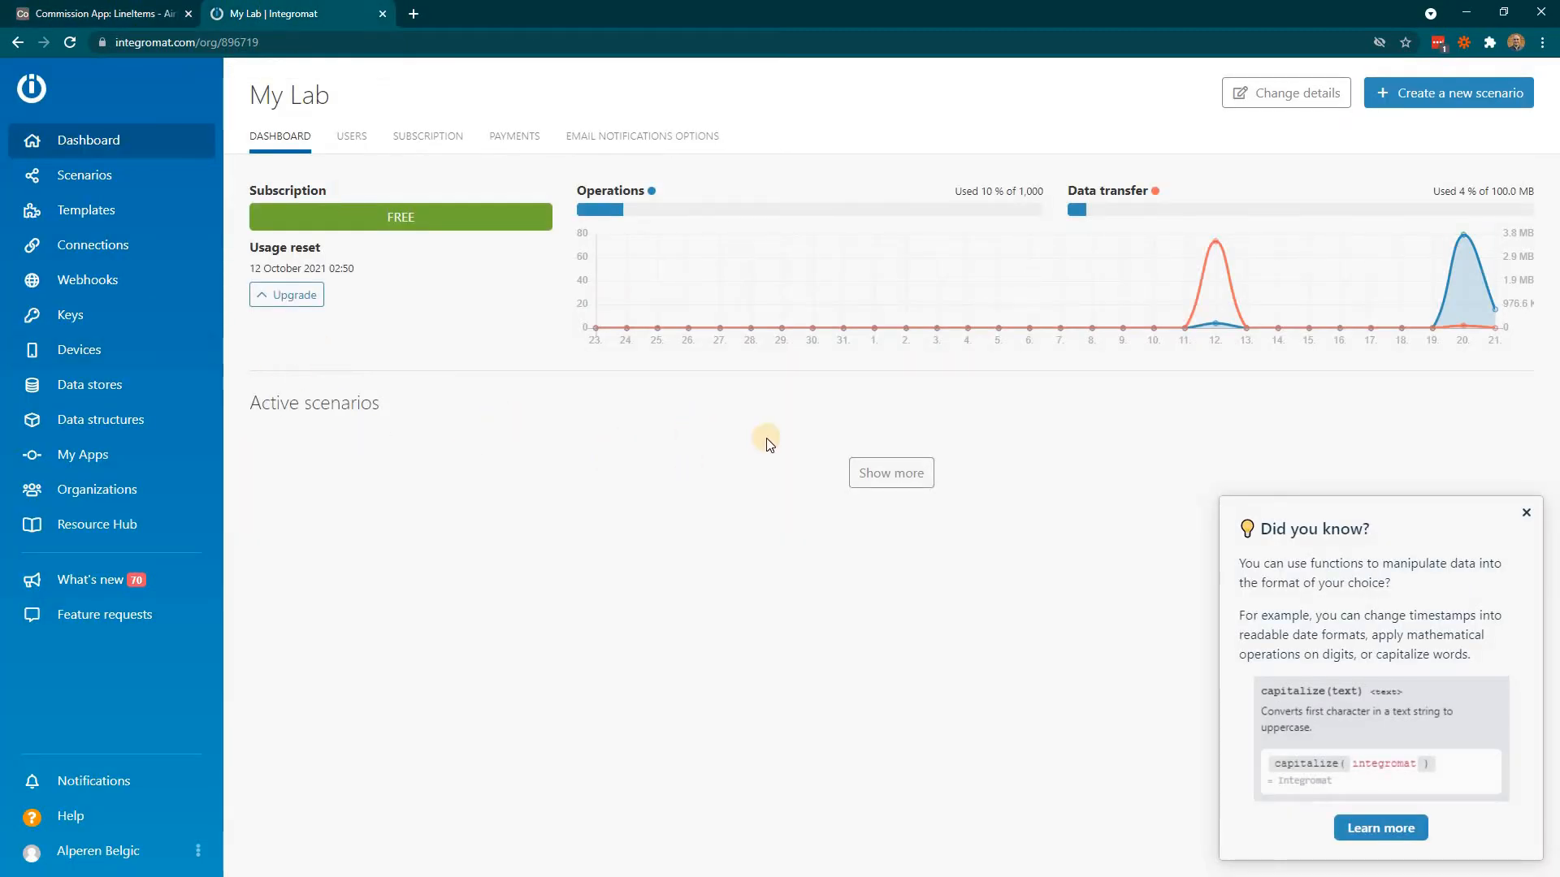
pyautogui.click(1427, 96)
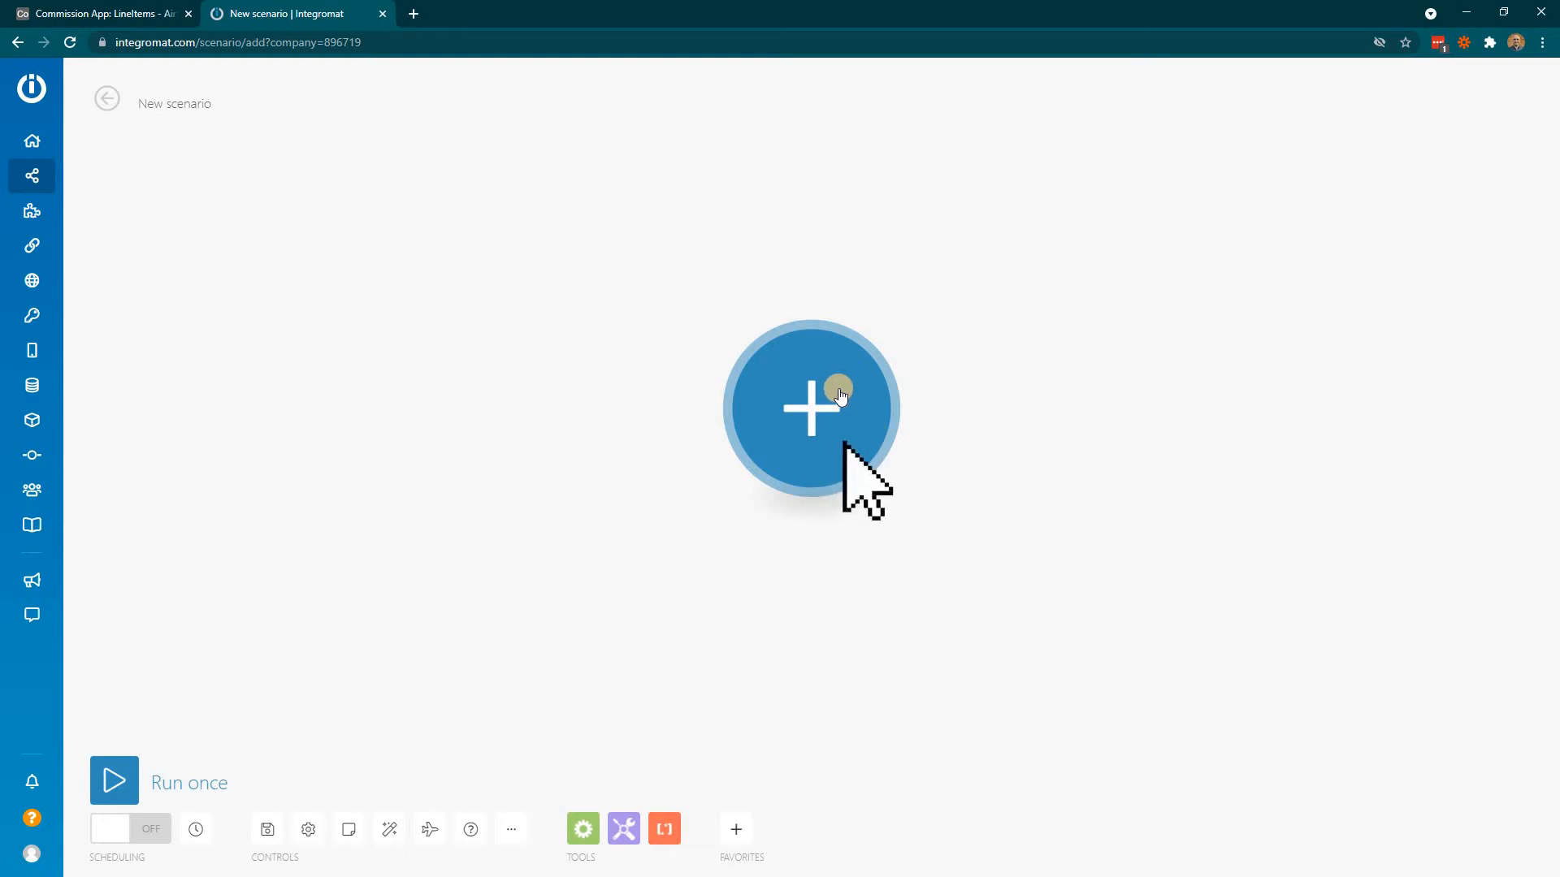
pyautogui.click(810, 407)
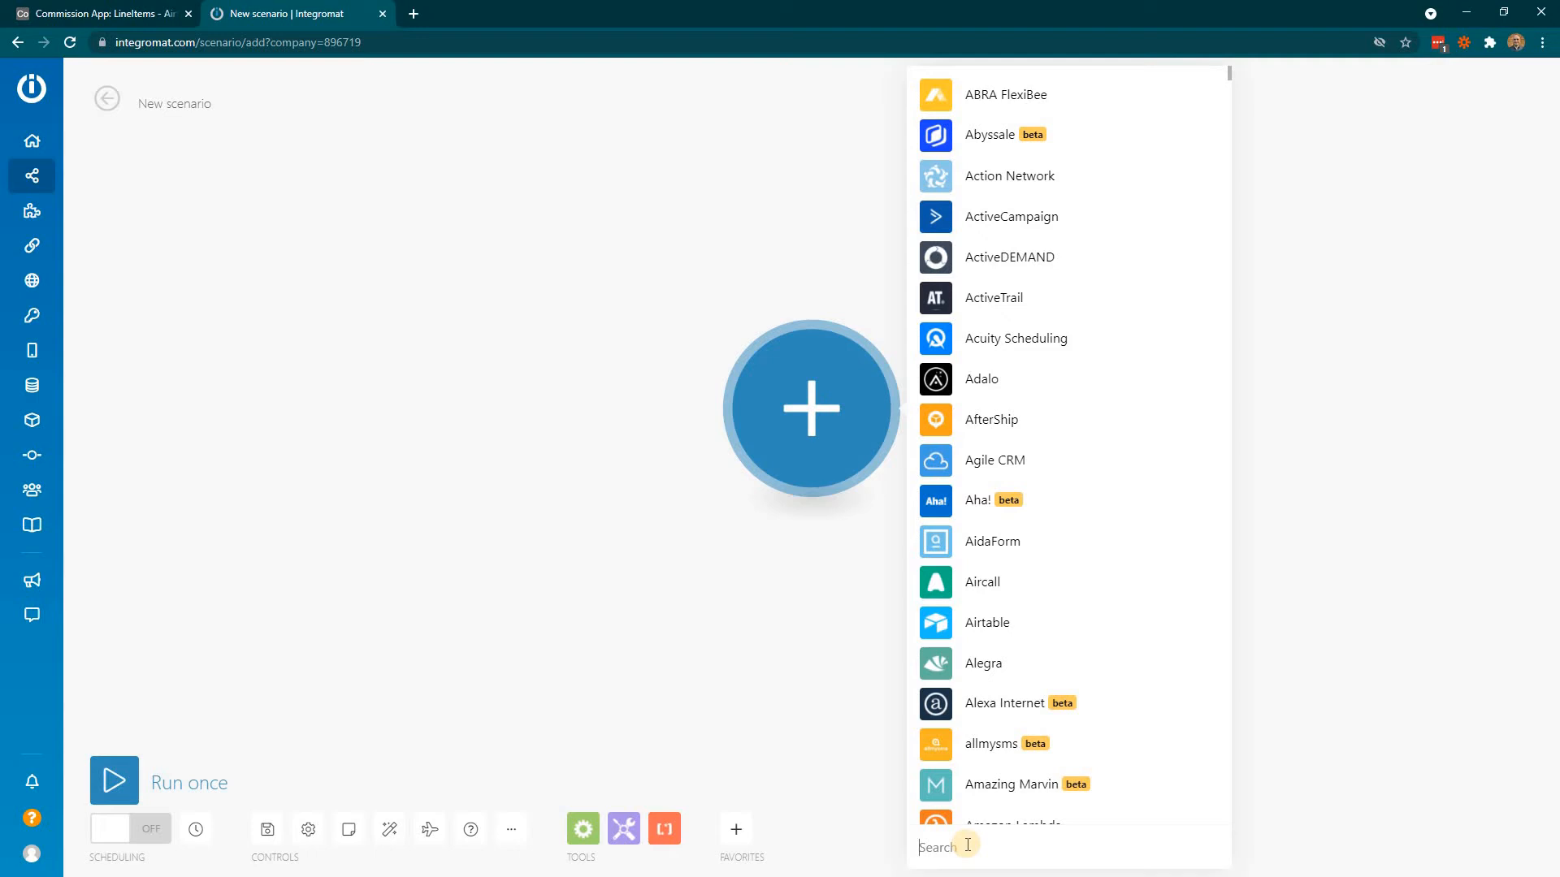
pyautogui.write('xero')
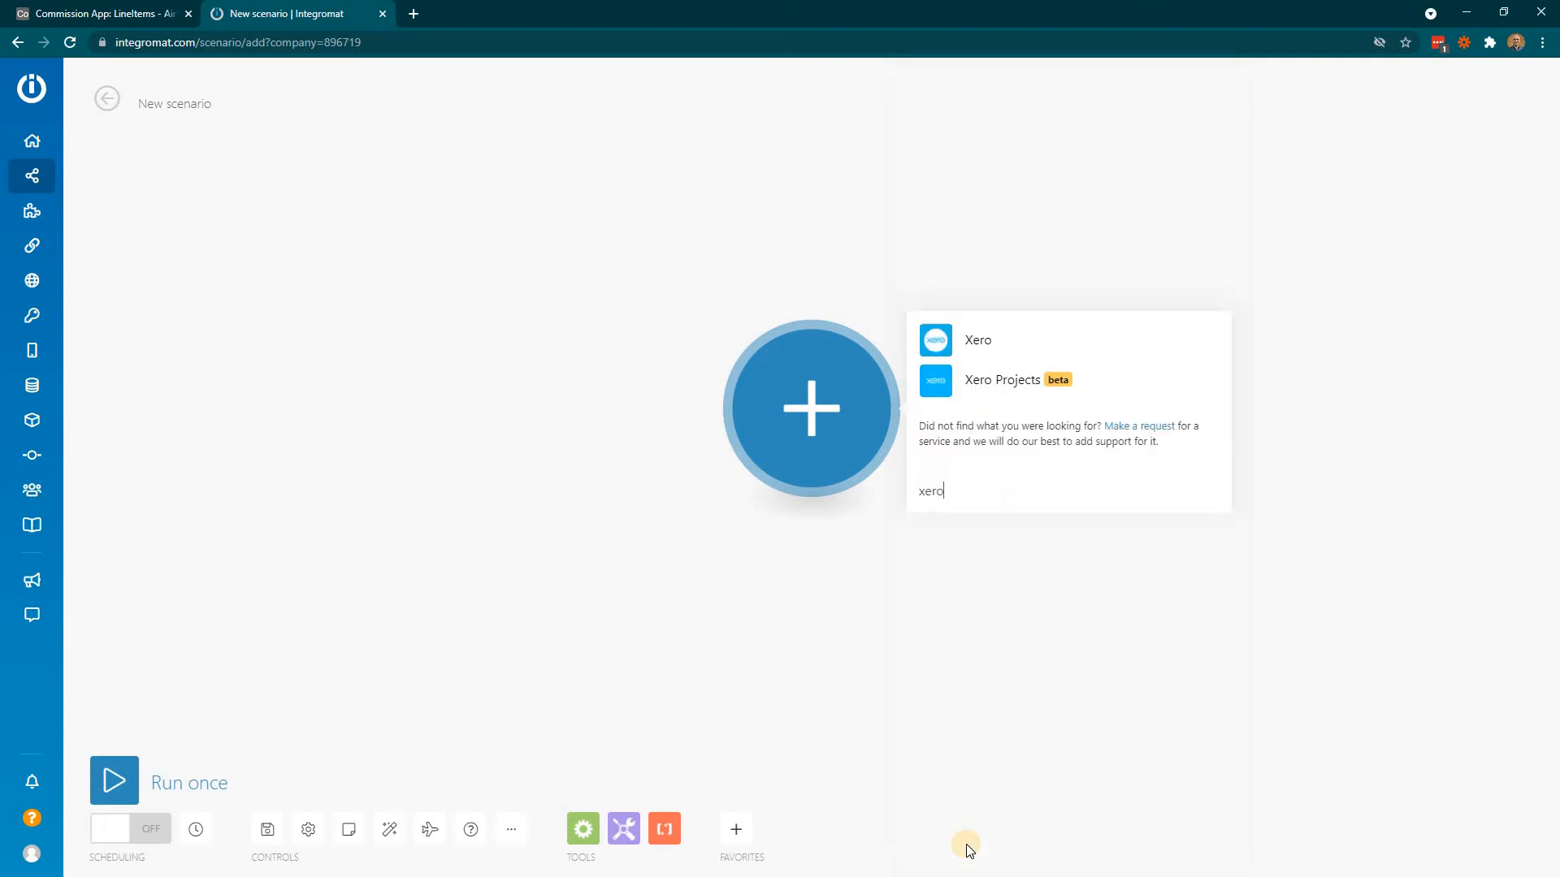
pyautogui.click(979, 345)
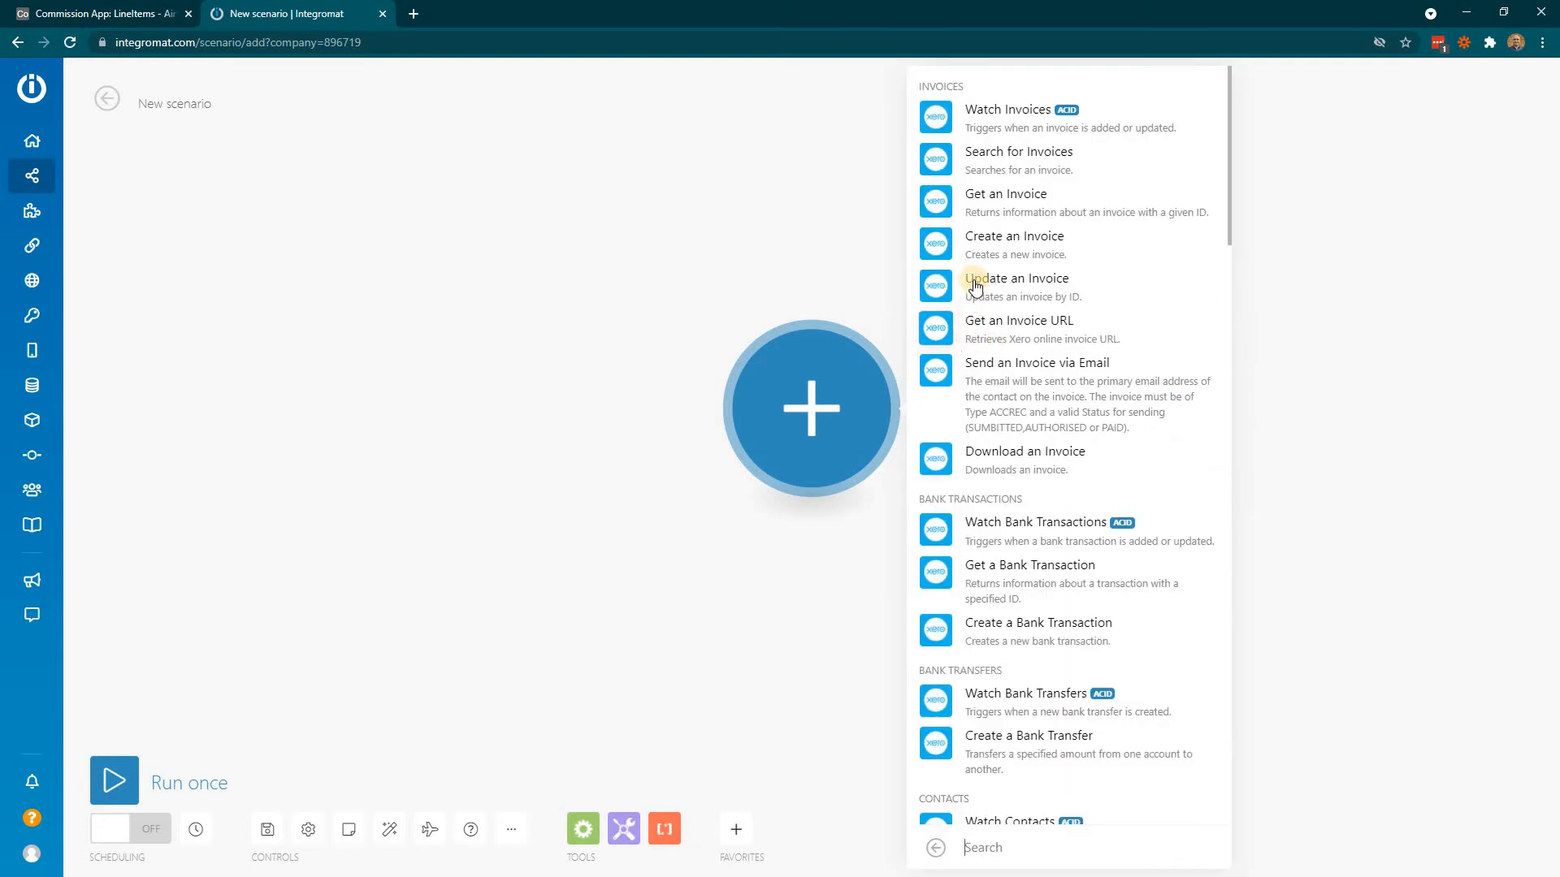
pyautogui.click(1094, 164)
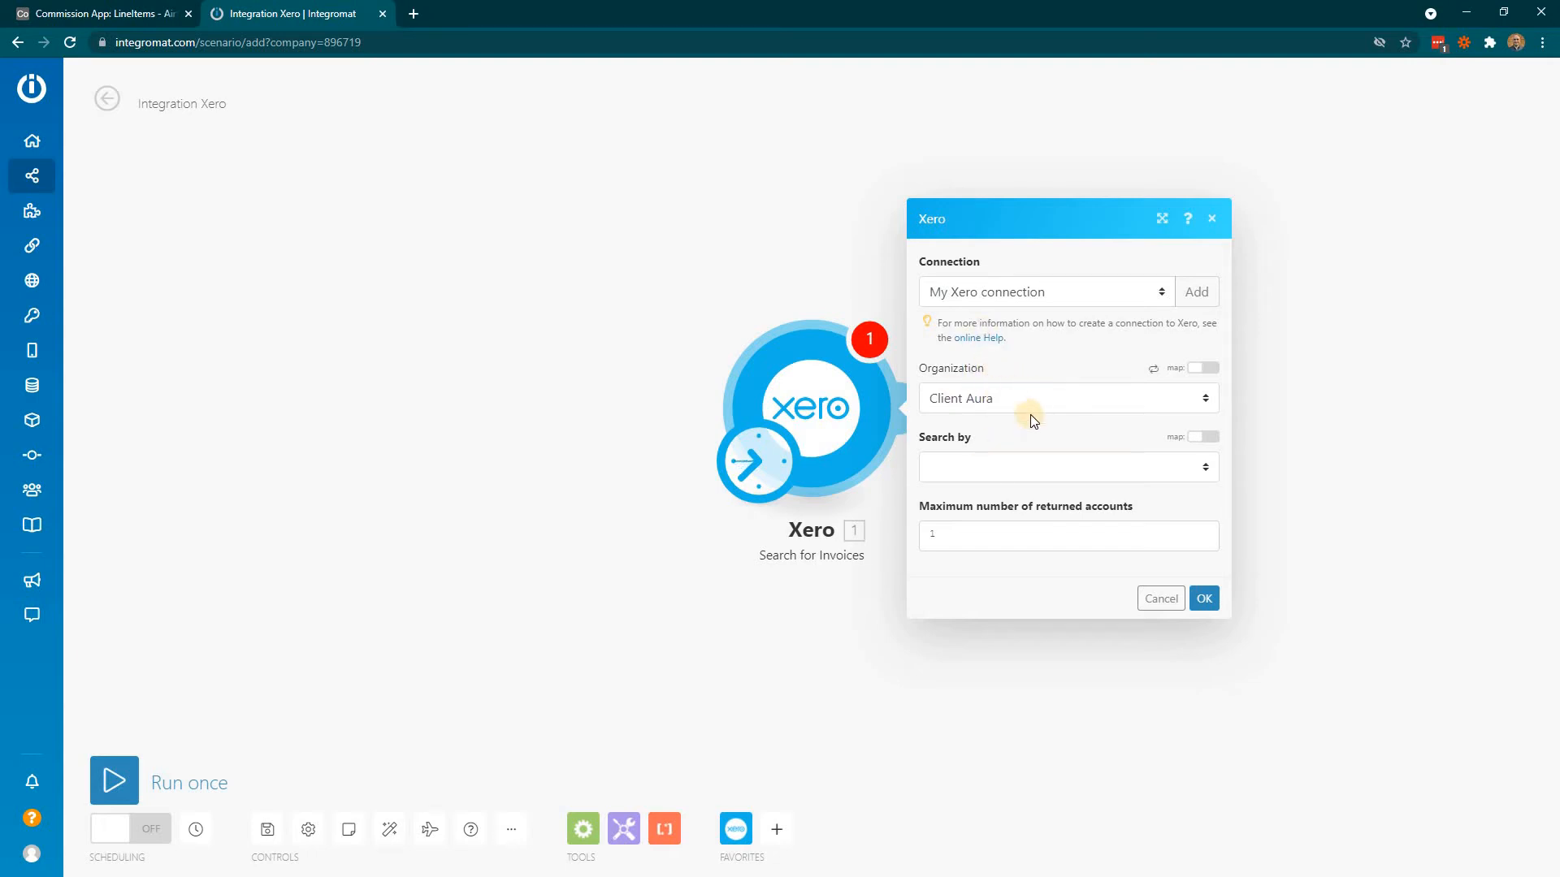
# Set the Xero invoice search to search by field, using Date updated with the date operator Newer then or equals.
pyautogui.click(993, 472)
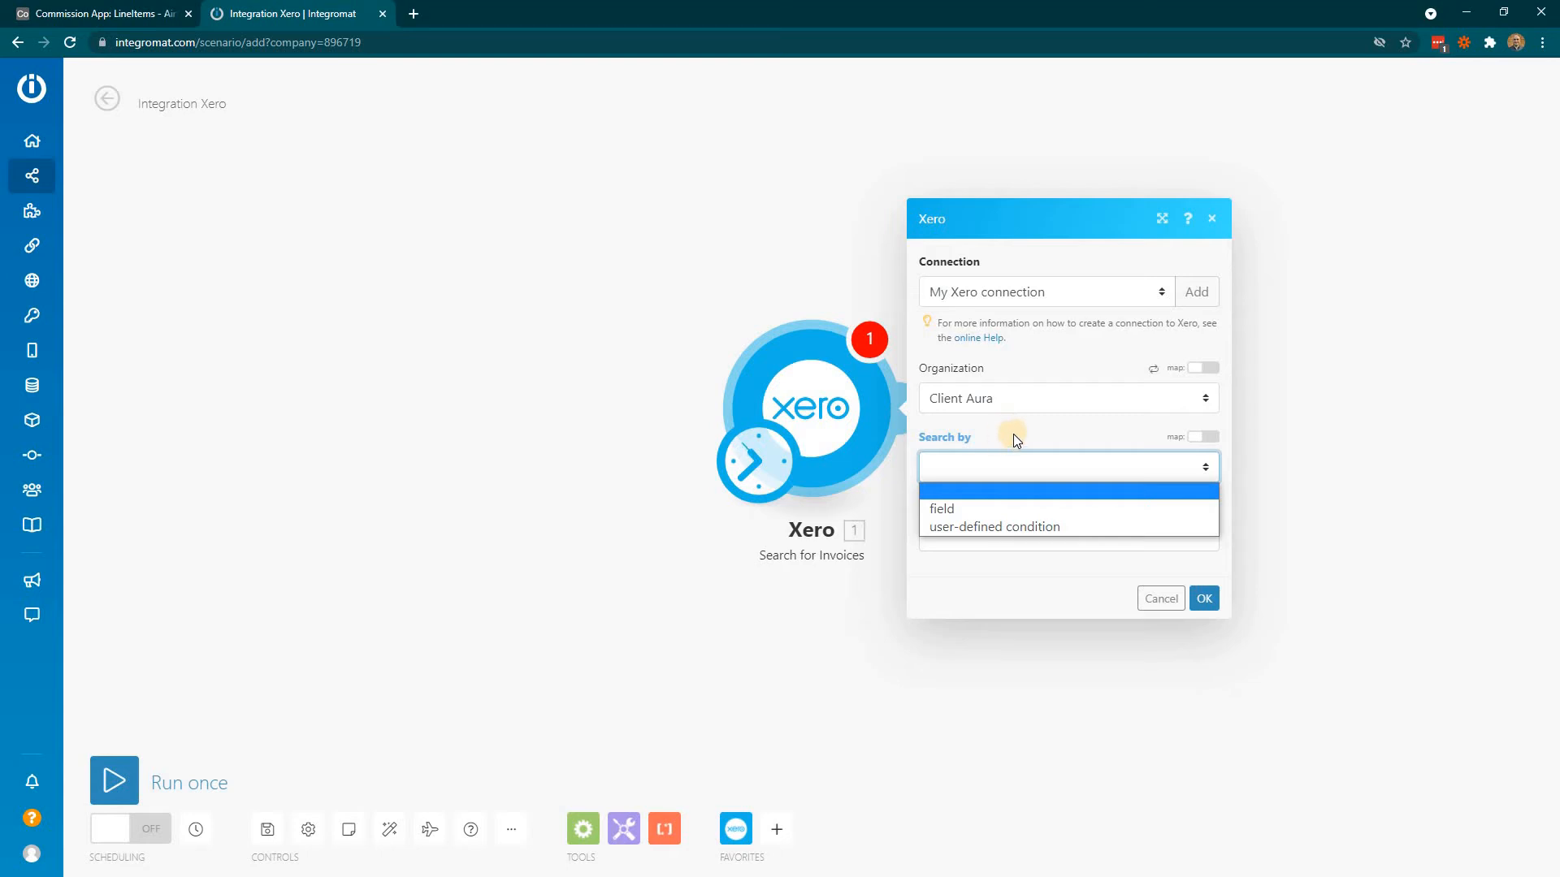
pyautogui.click(954, 507)
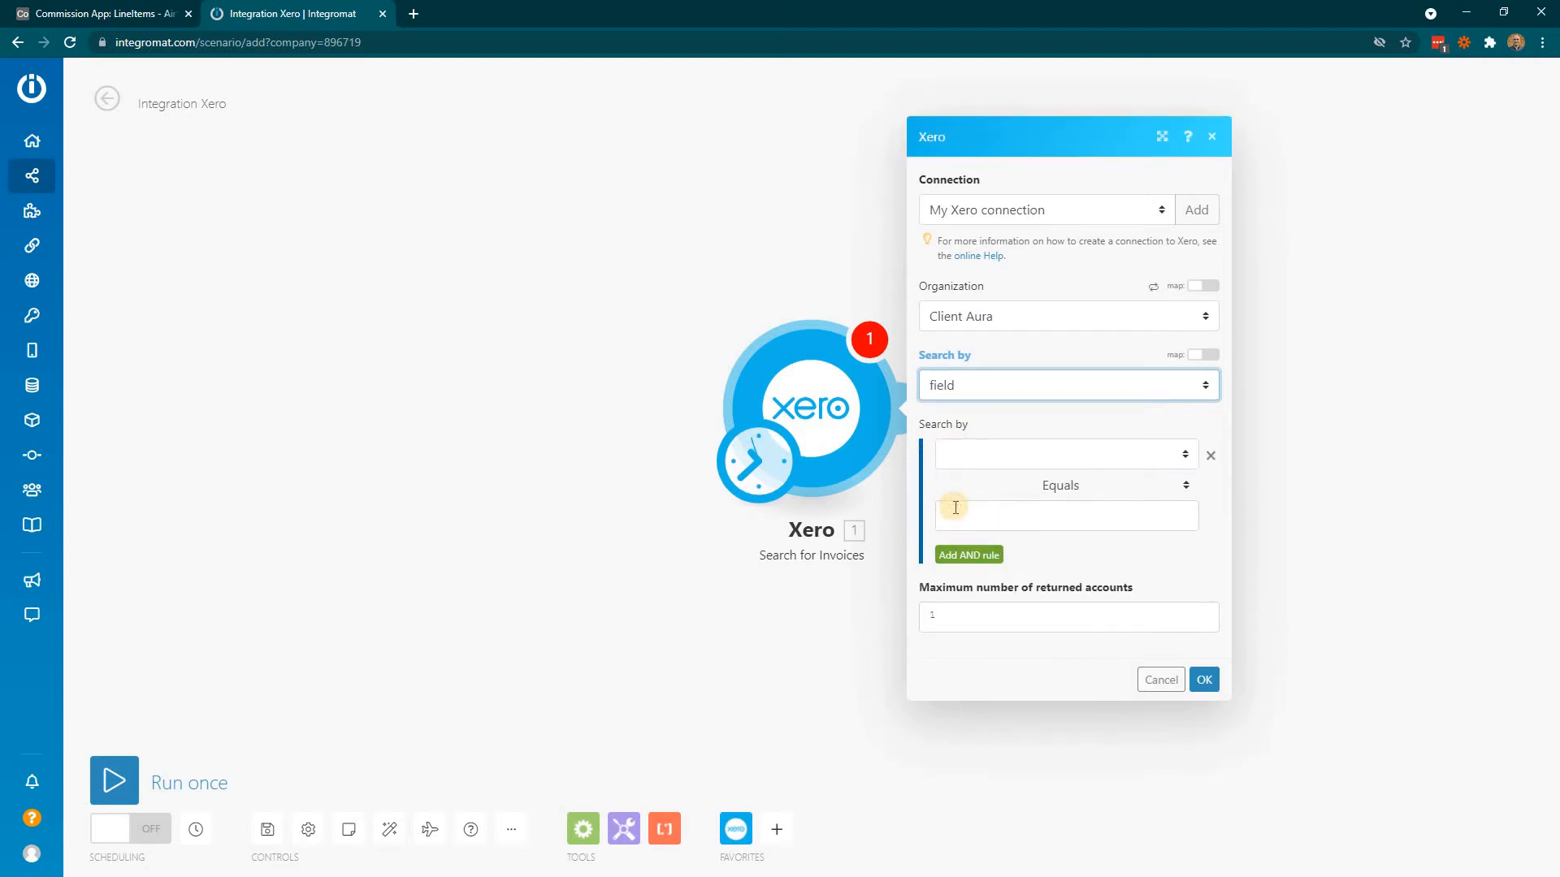
pyautogui.click(1048, 455)
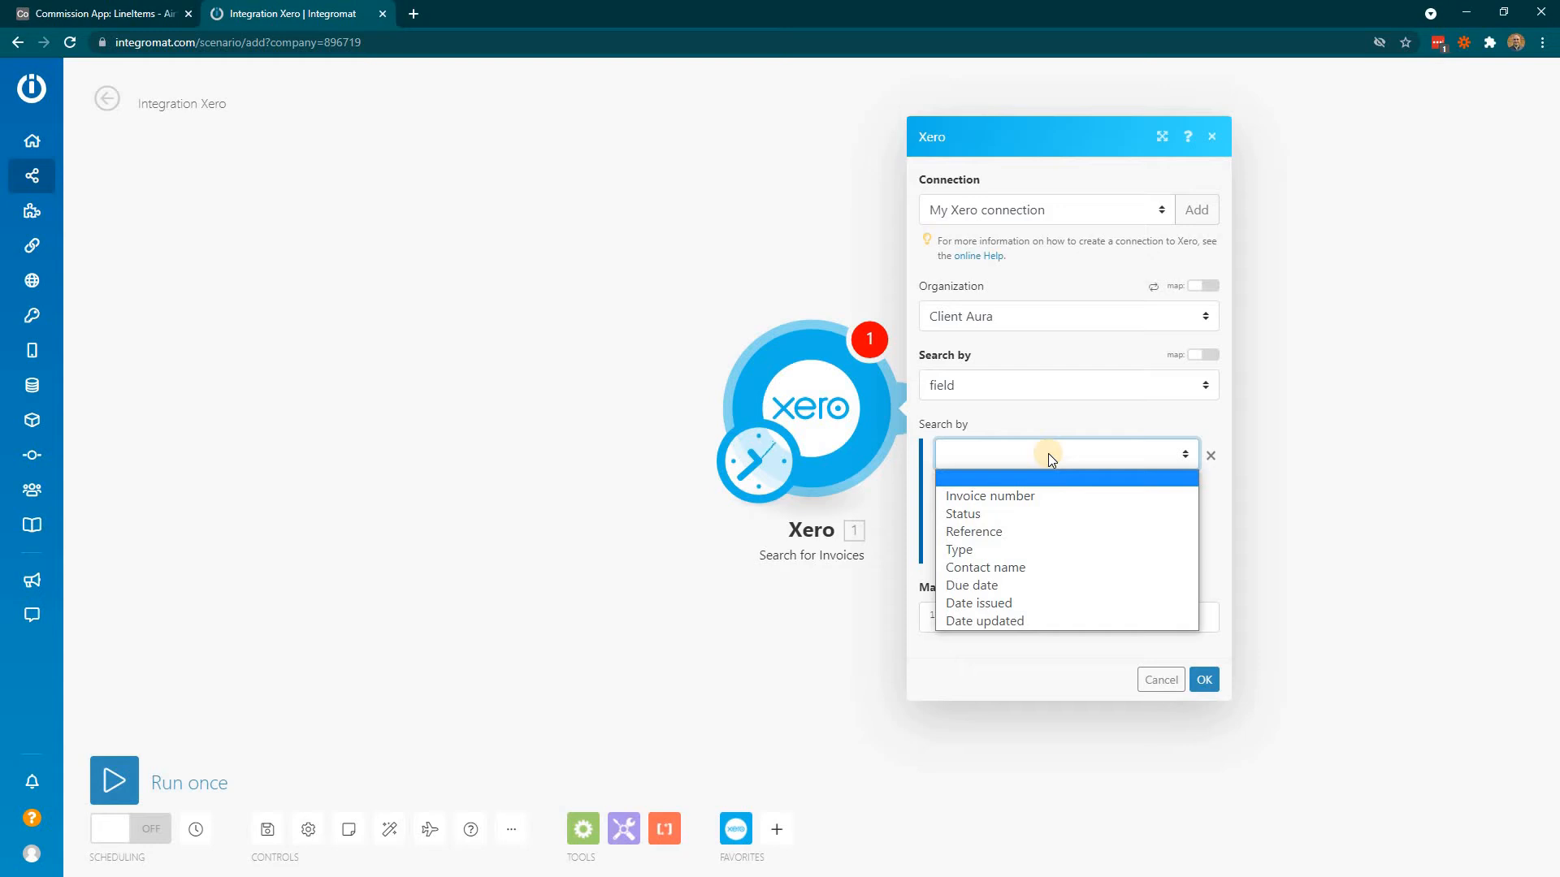
pyautogui.click(977, 623)
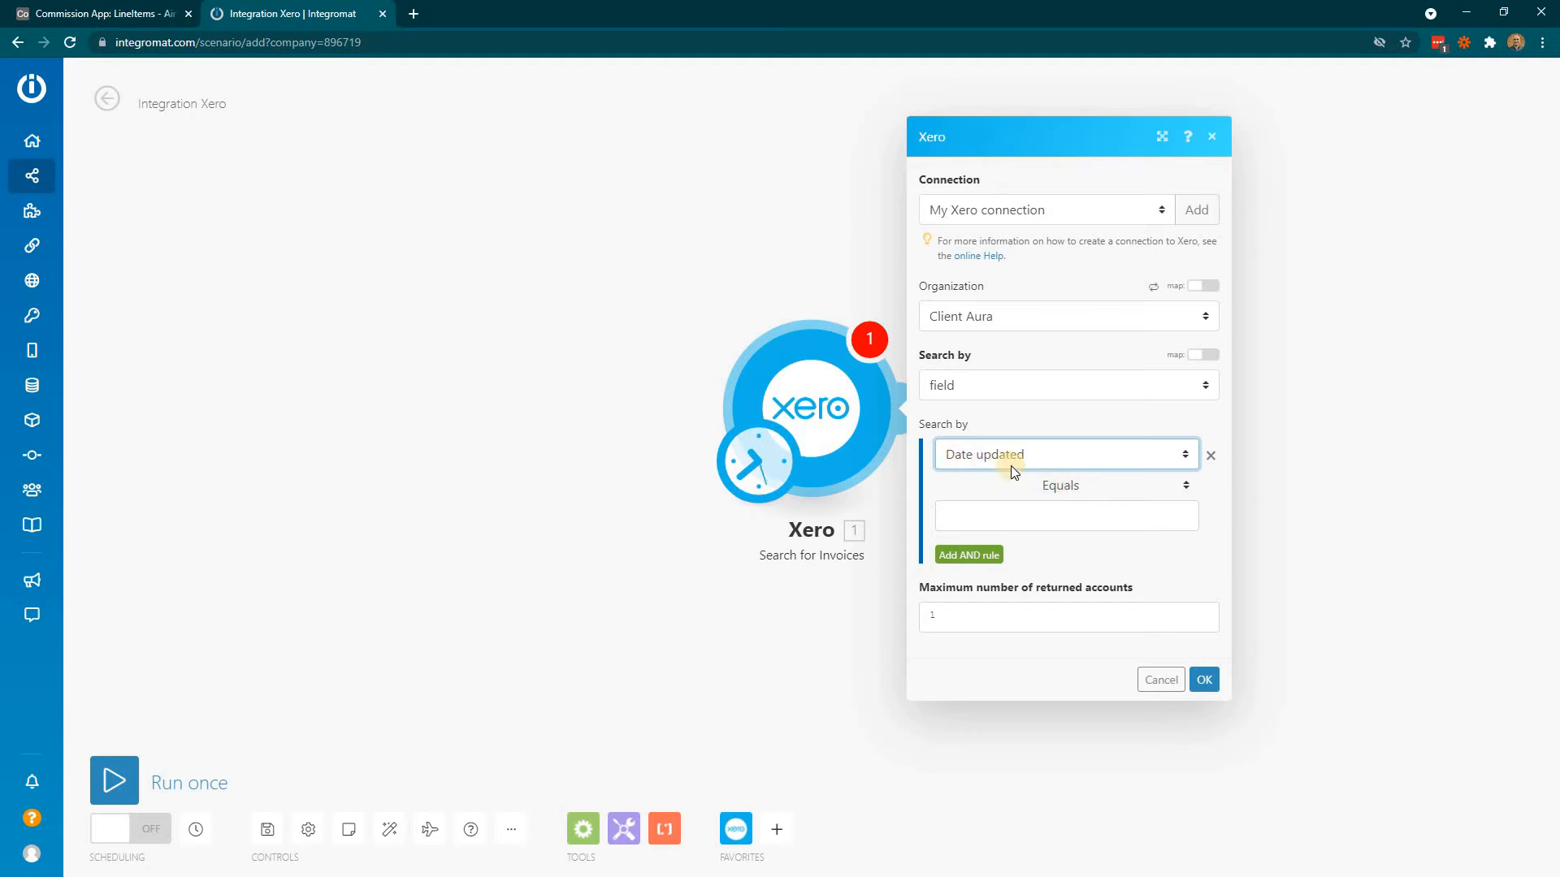
pyautogui.click(1076, 487)
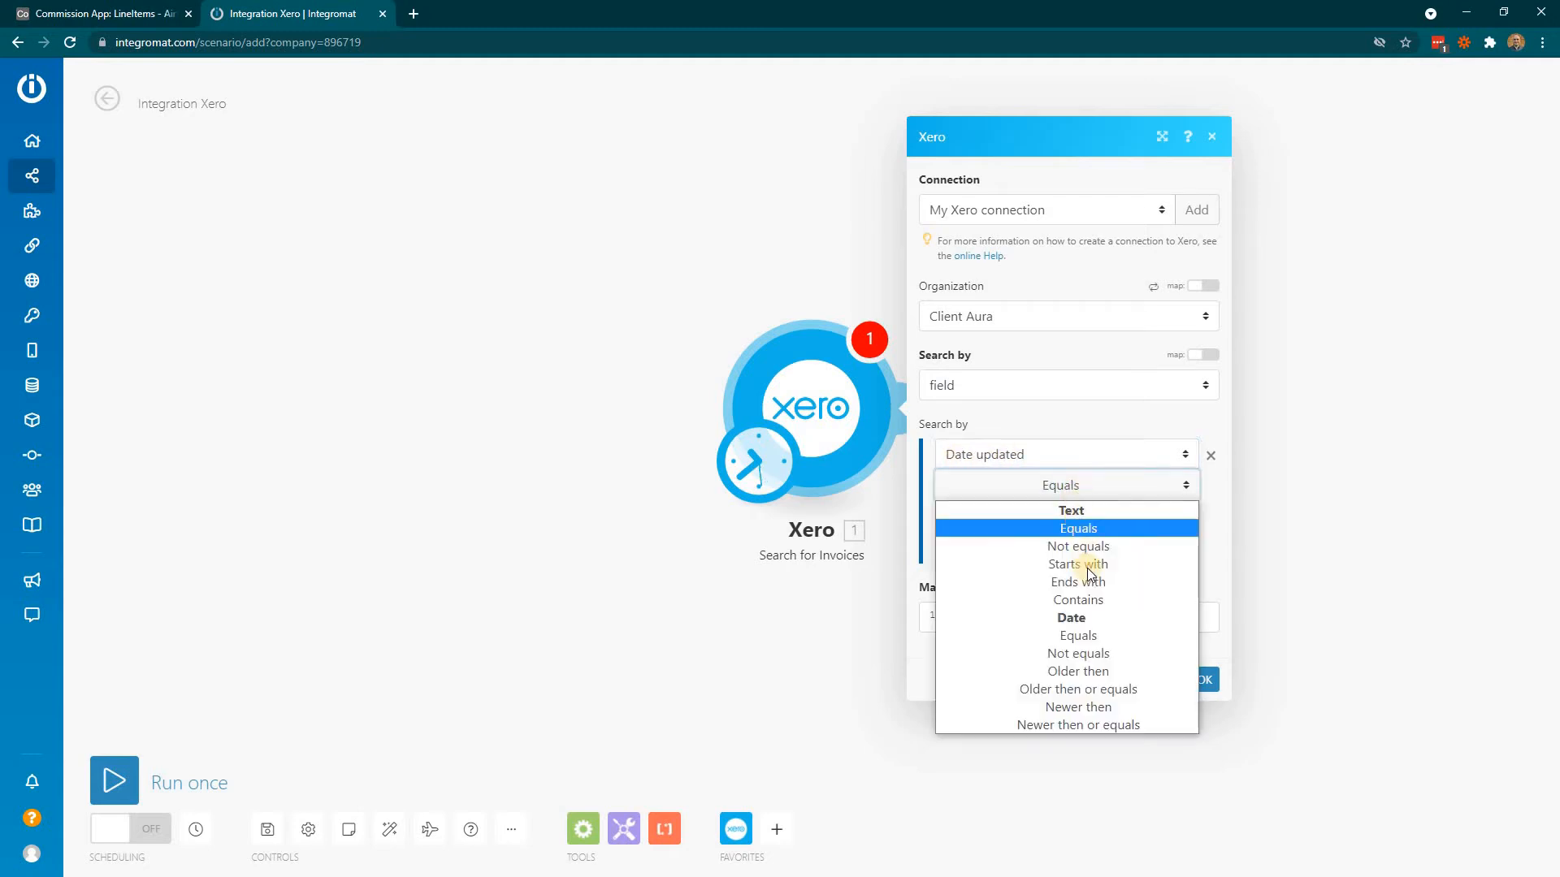
pyautogui.click(1091, 724)
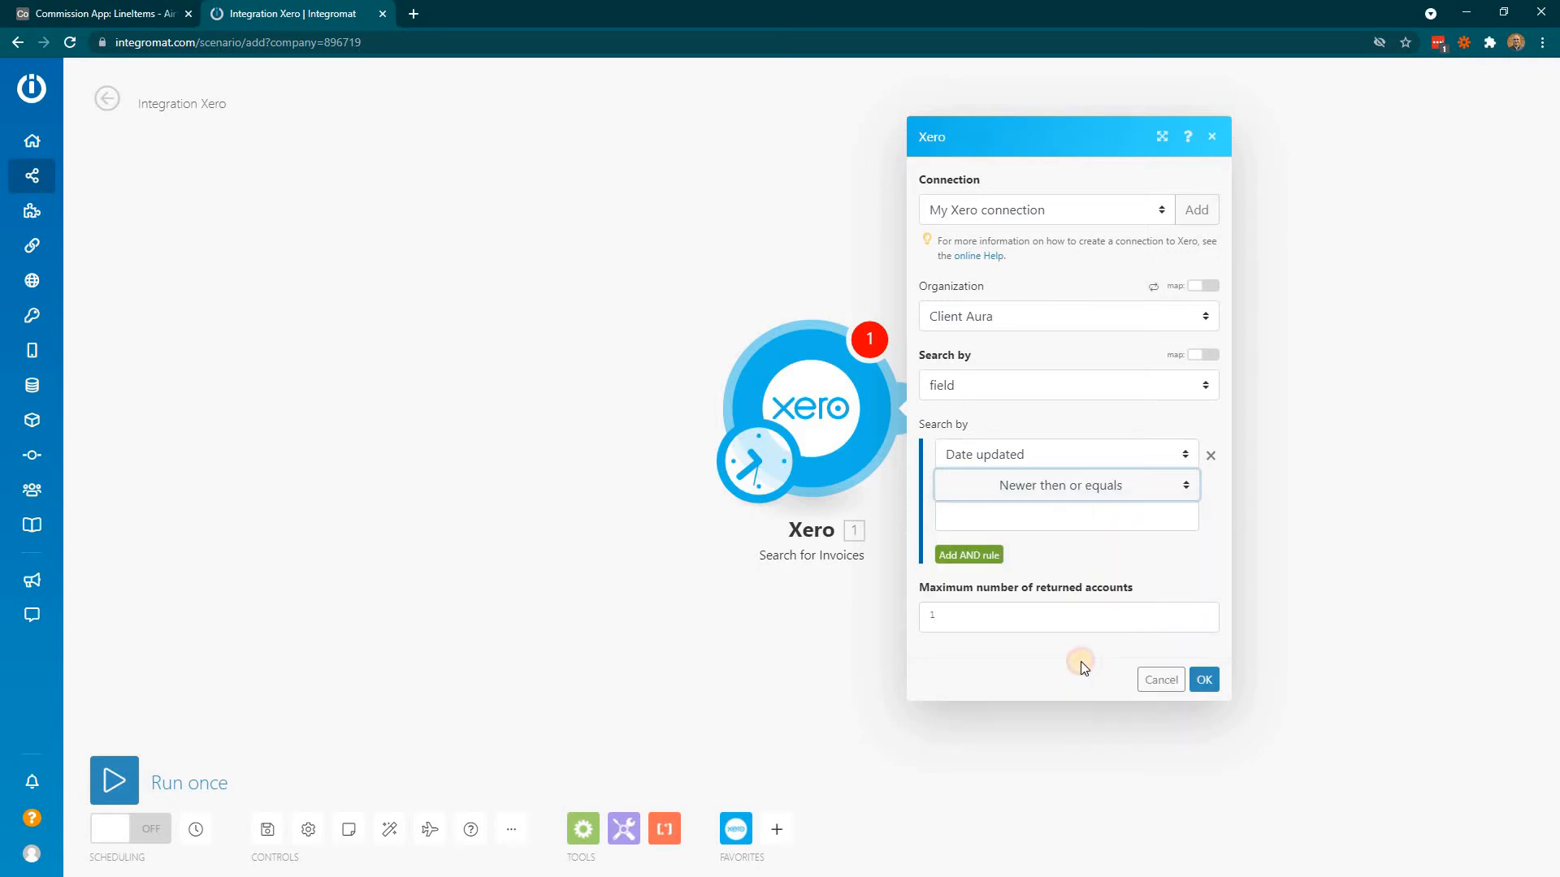
# Set the Date updated comparison value to the formula addMonths(now; -1).
pyautogui.click(1065, 521)
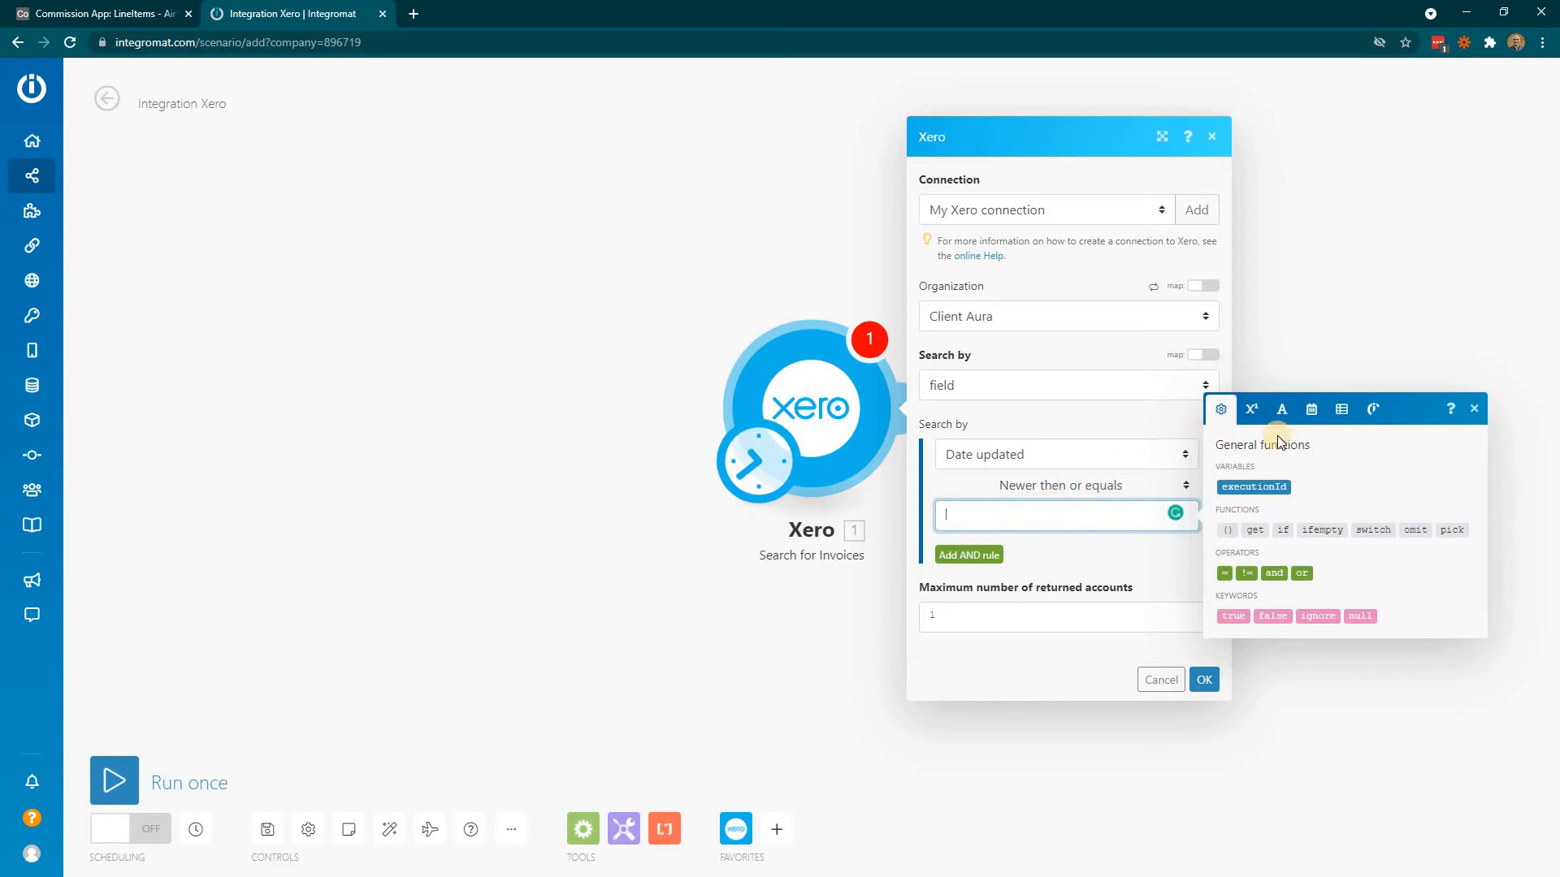
pyautogui.click(1314, 412)
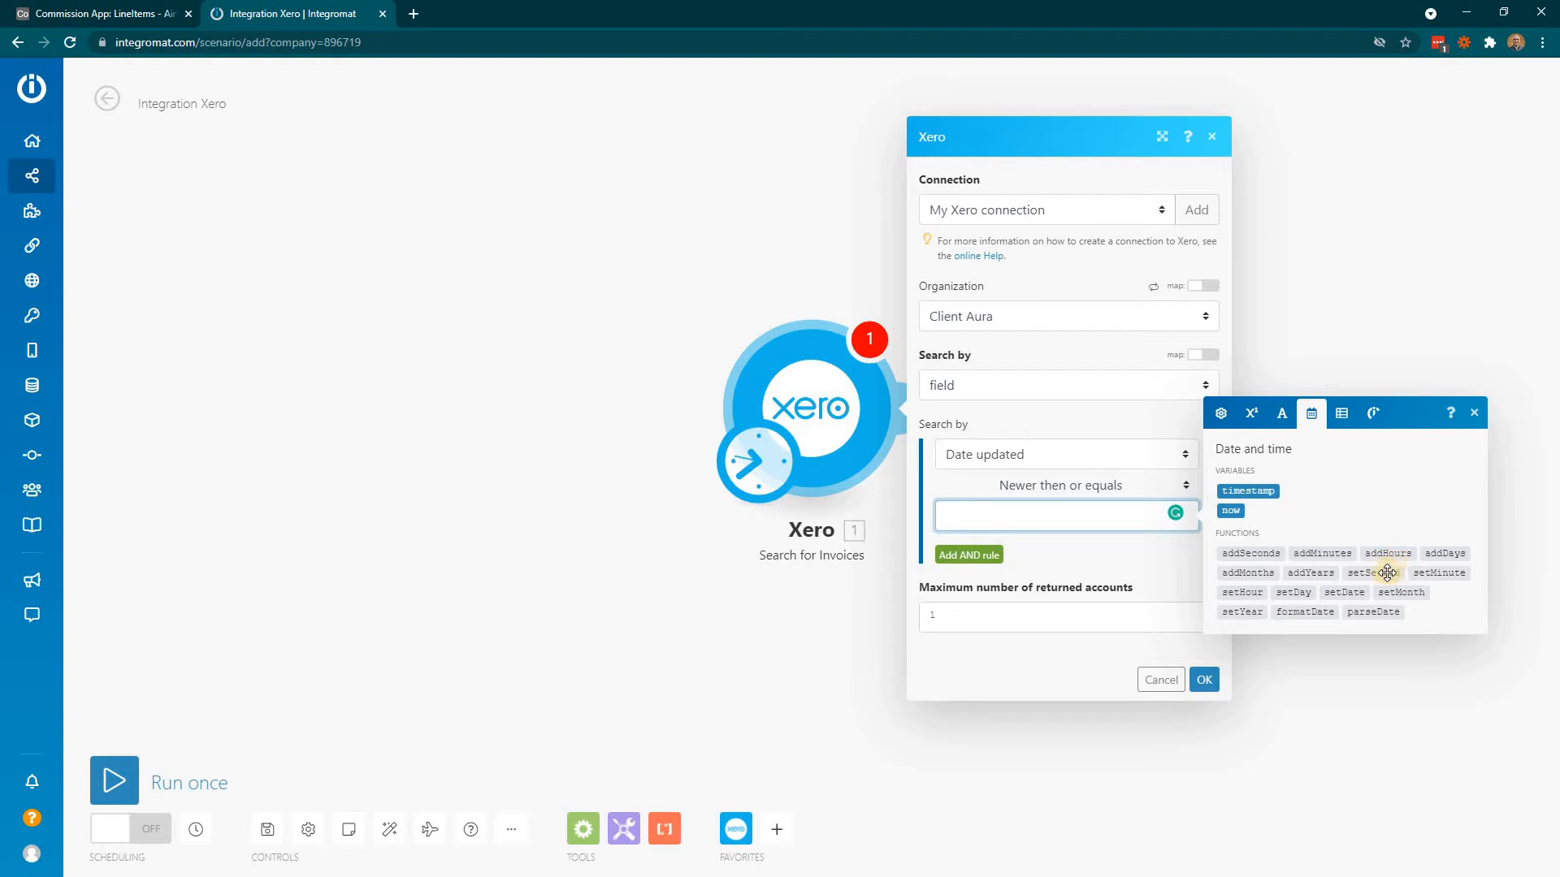
pyautogui.click(1245, 573)
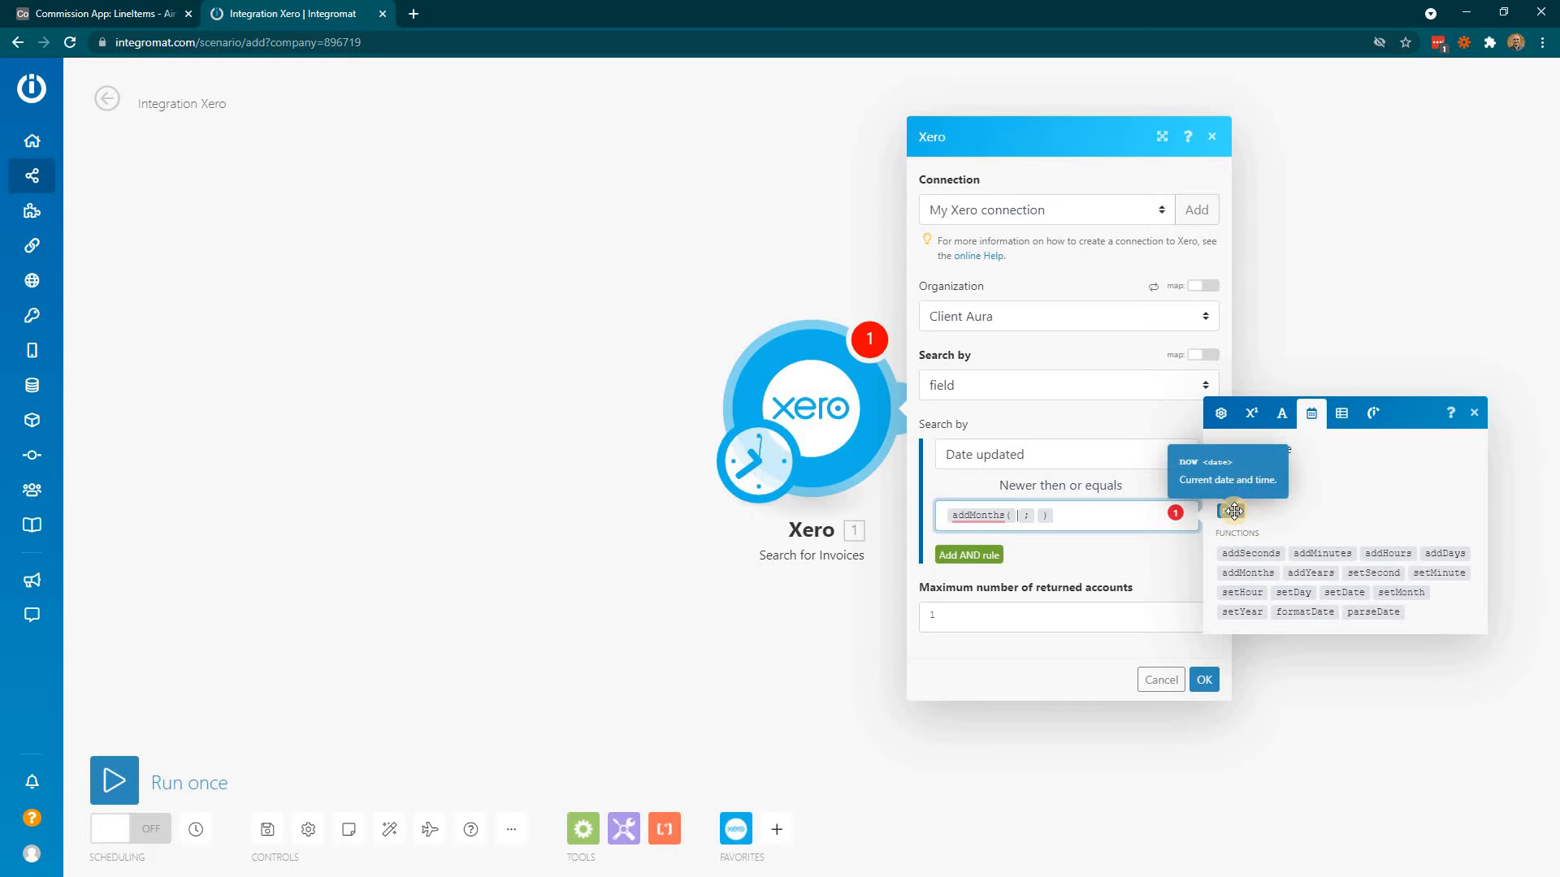
pyautogui.click(1232, 510)
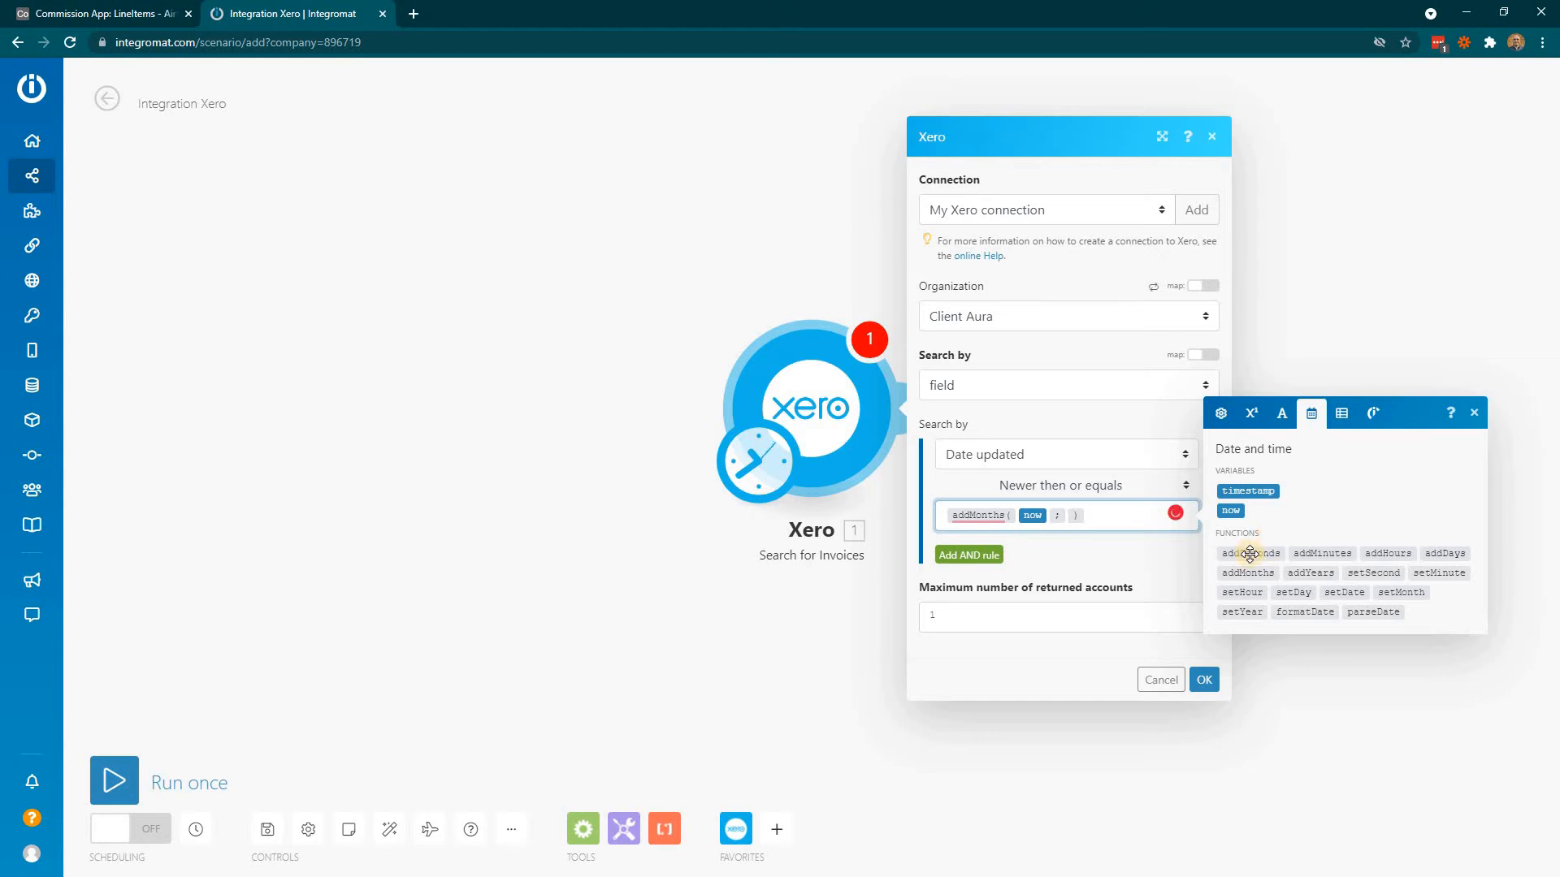
pyautogui.moveTo(1338, 555)
pyautogui.moveTo(1297, 587)
pyautogui.write('-1')
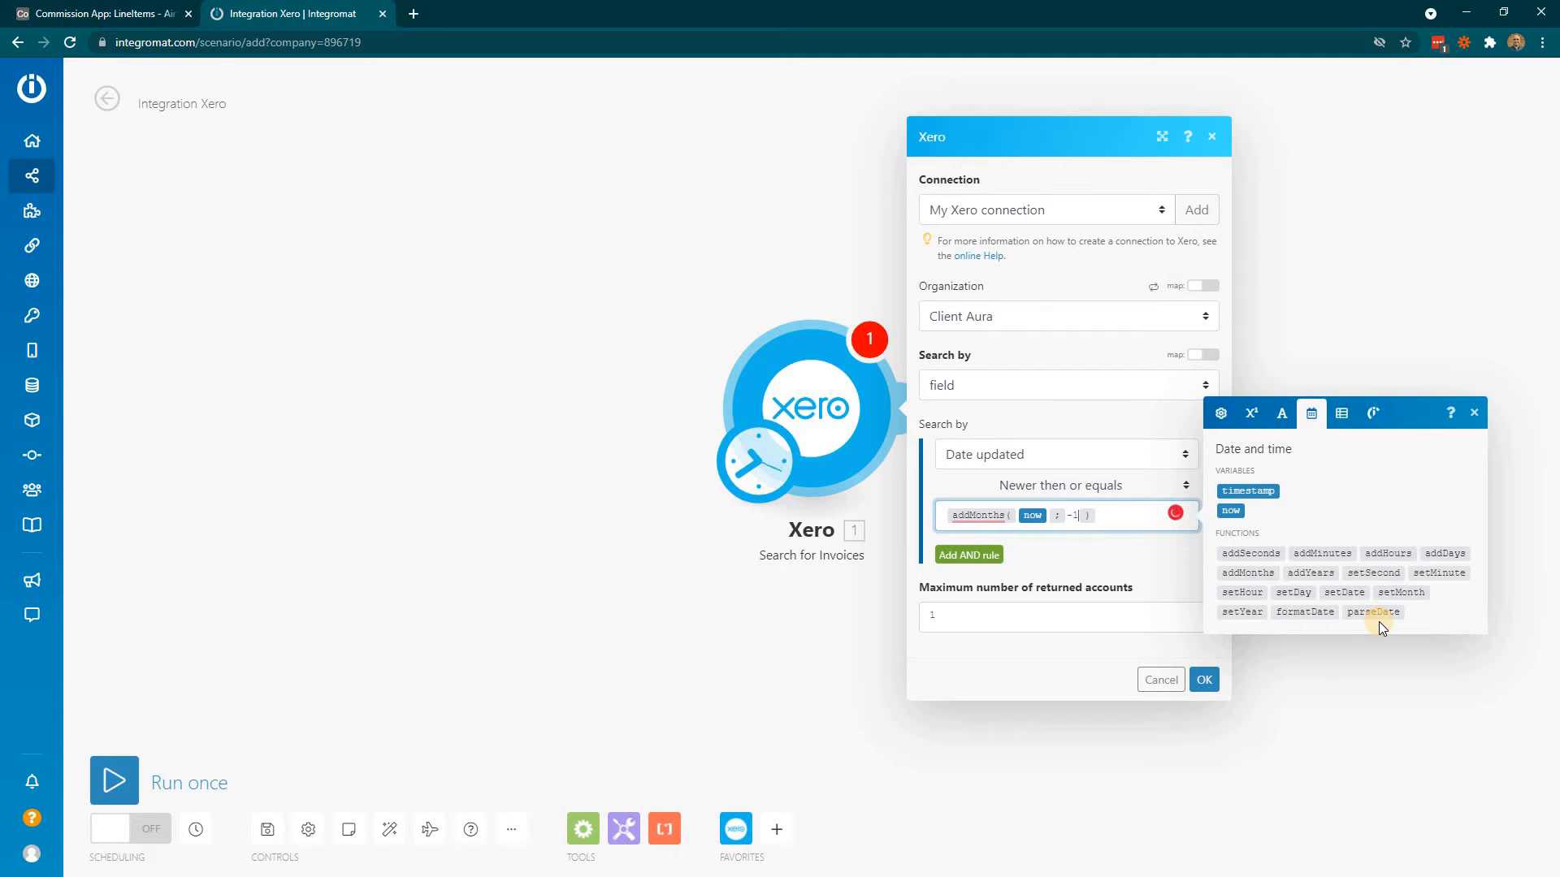
# Set the maximum number of returned accounts to 1000 and save the Xero module settings.
pyautogui.click(974, 616)
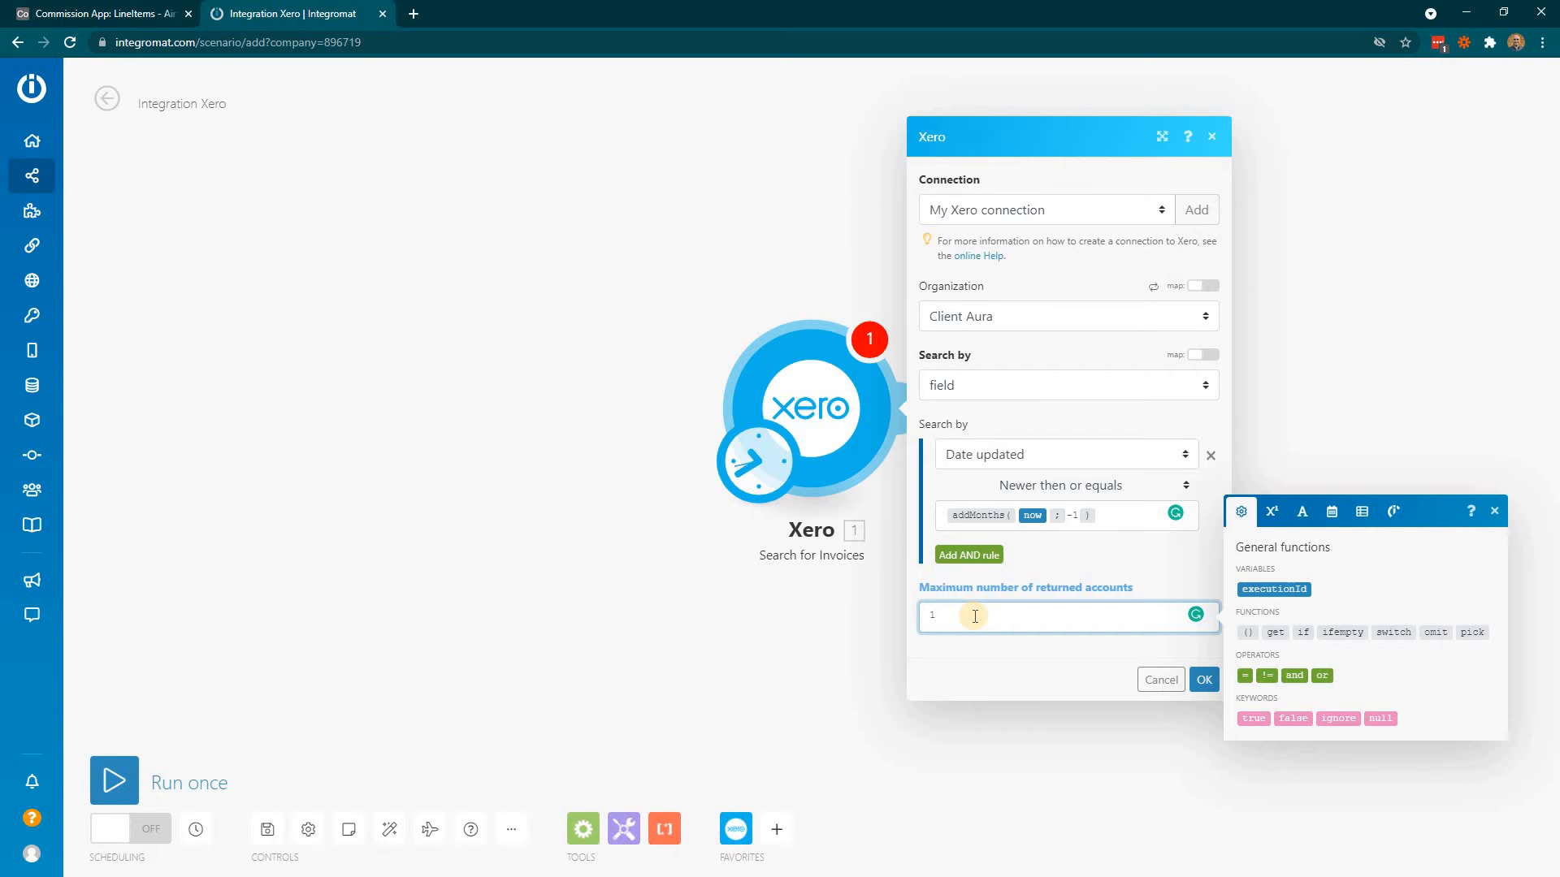
pyautogui.write('000')
pyautogui.click(1203, 679)
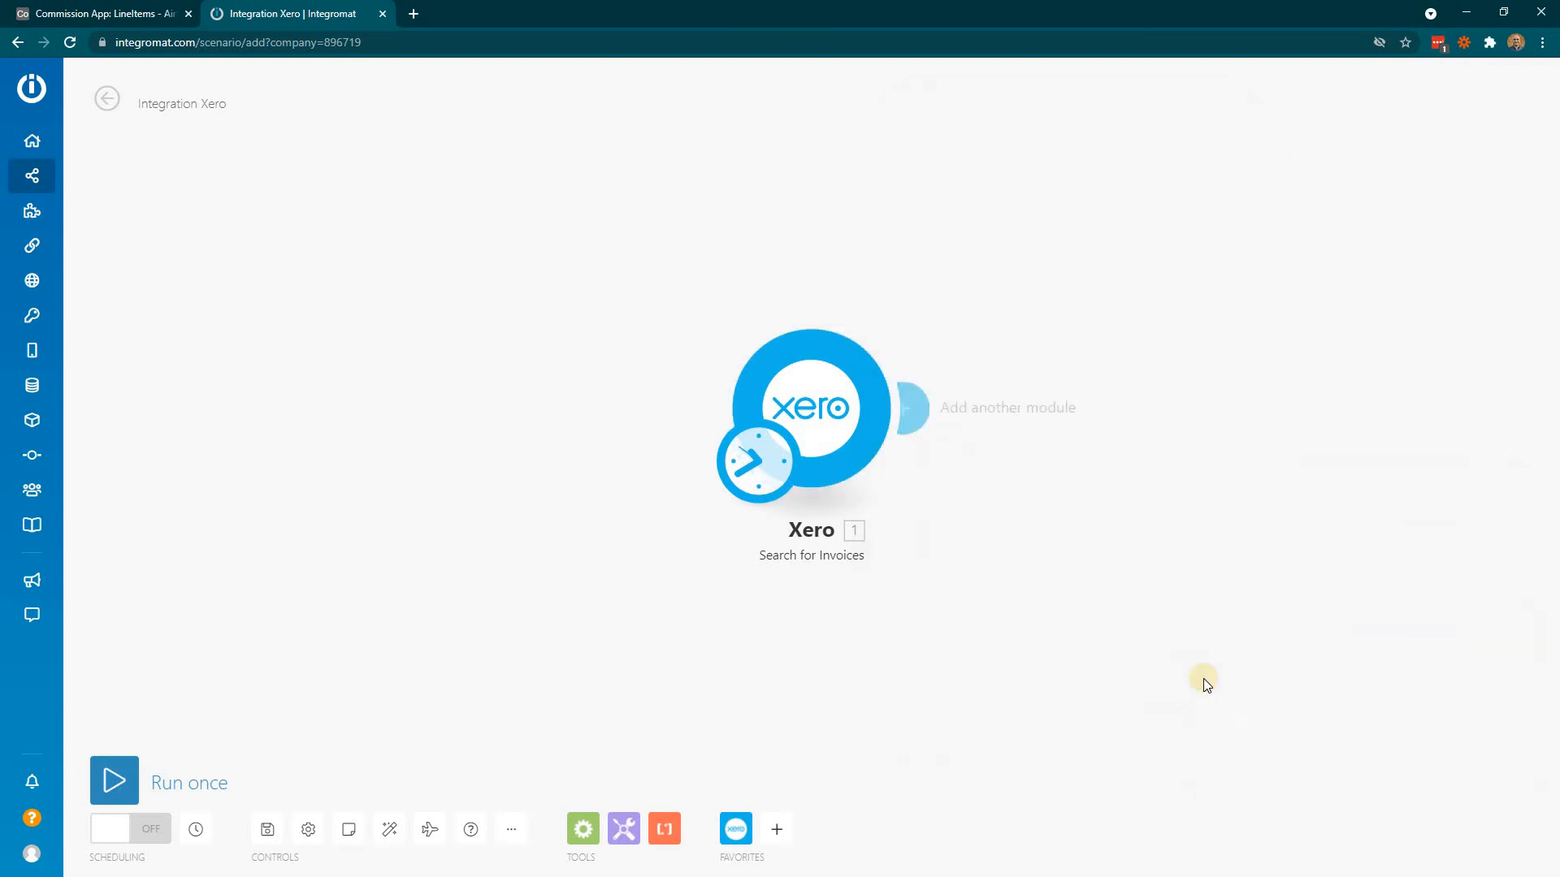
# Move the Xero module toward the canvas's left side and add a Flow Control Router after it.
pyautogui.moveTo(845, 411); pyautogui.dragTo(267, 367)
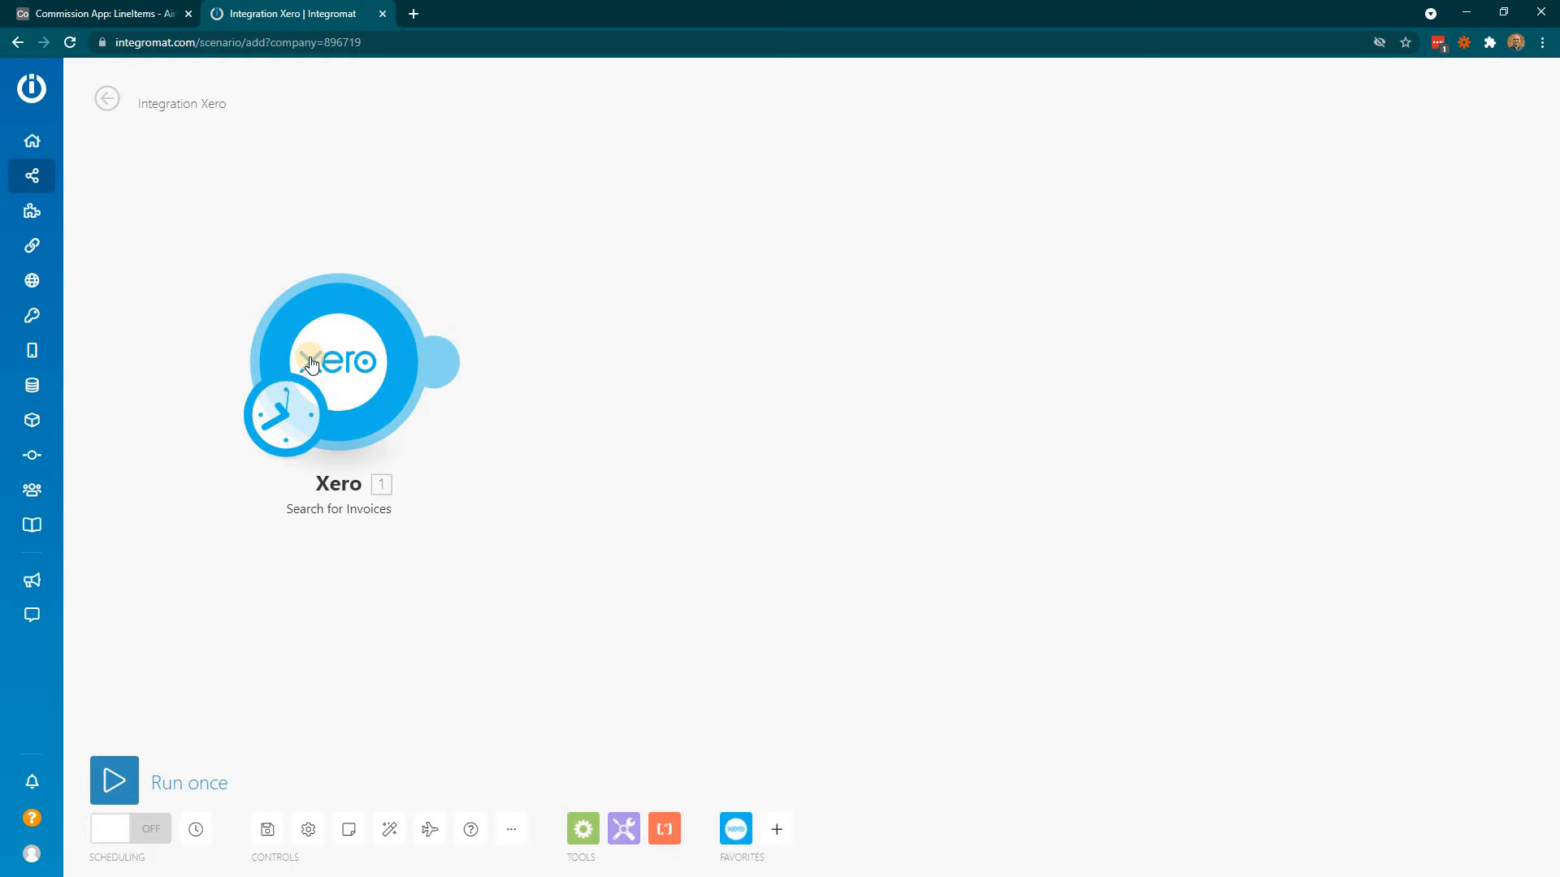
pyautogui.click(448, 368)
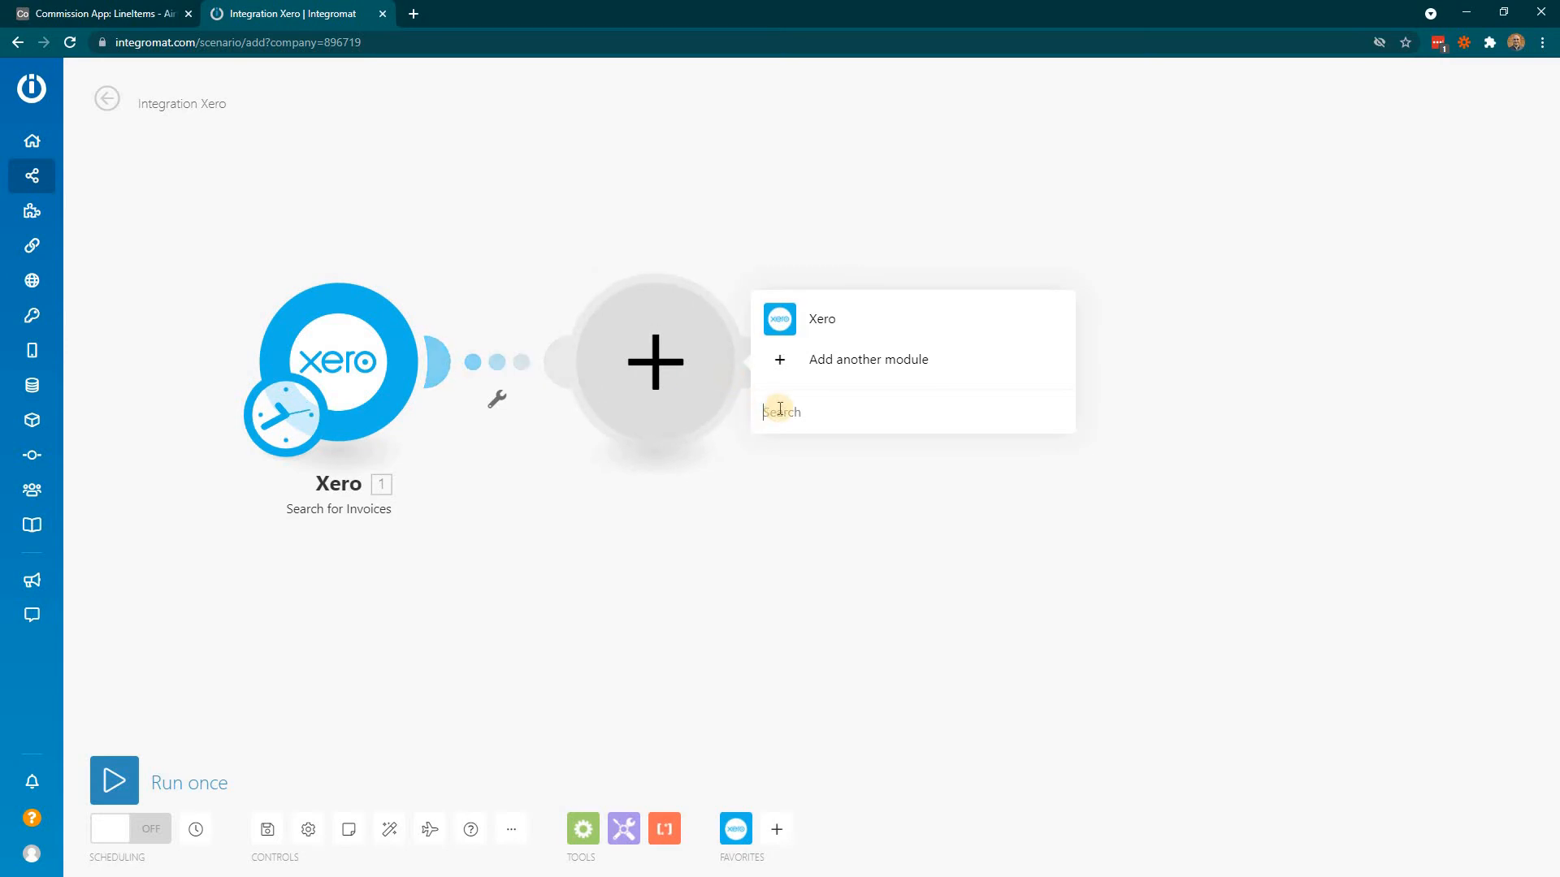
pyautogui.click(779, 409)
pyautogui.write('router')
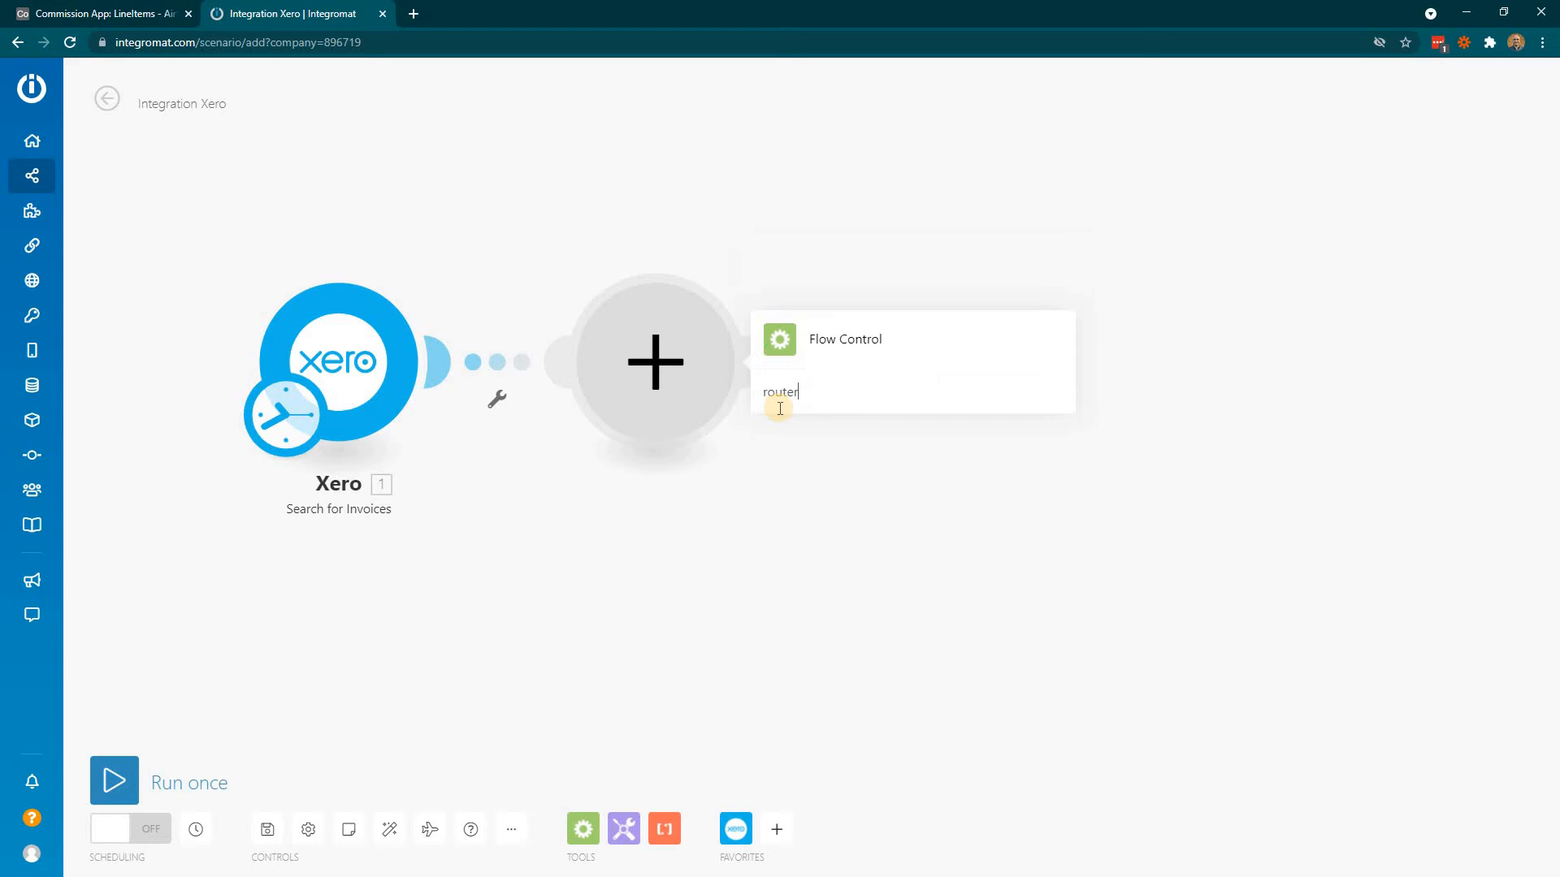
pyautogui.click(845, 339)
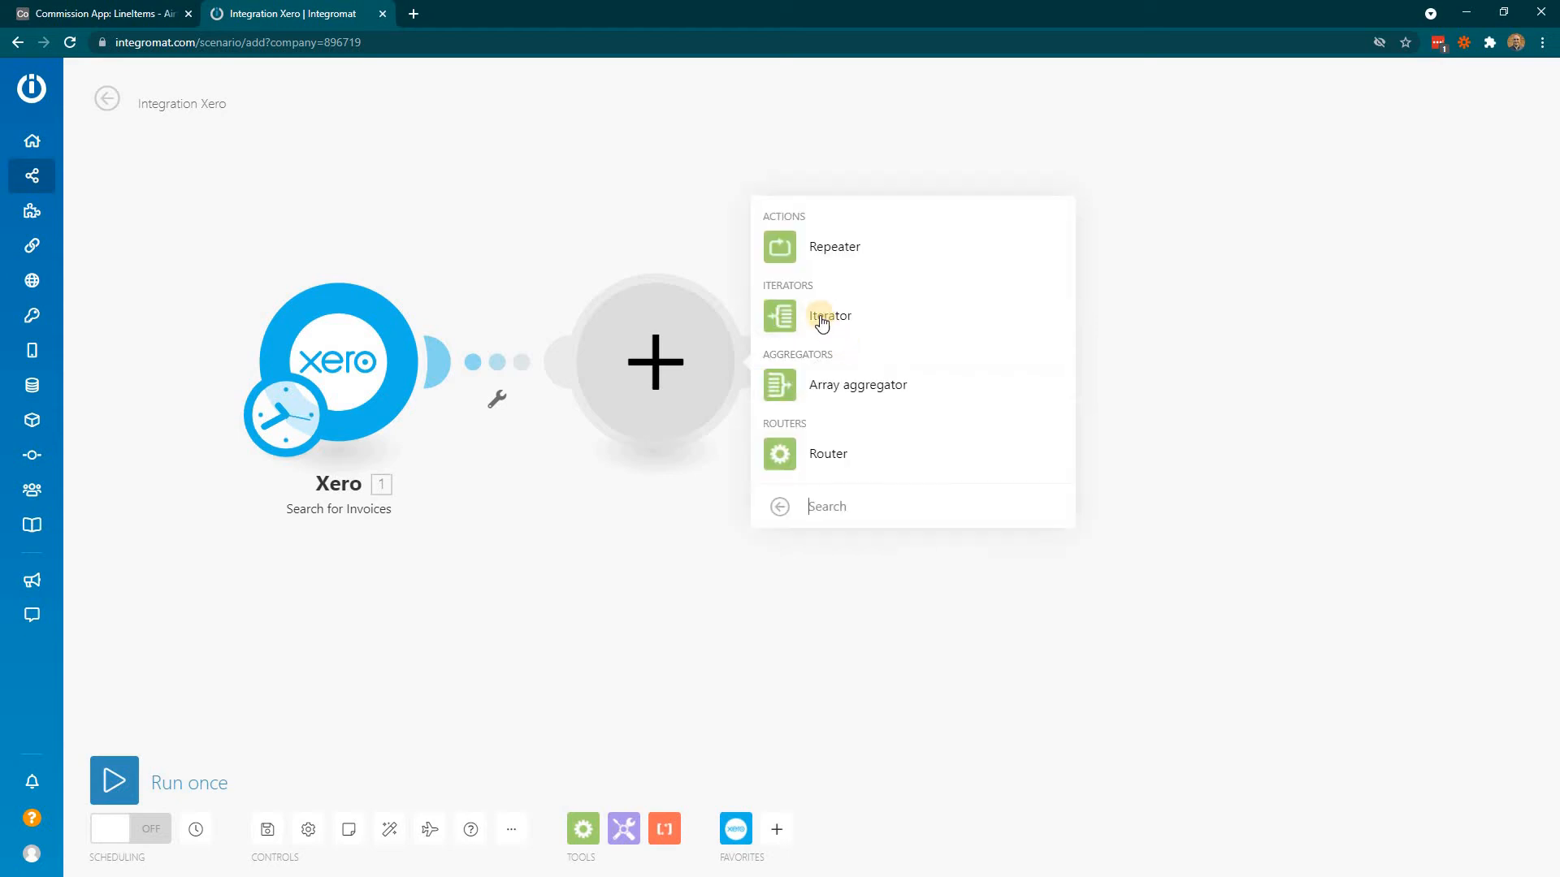
pyautogui.click(831, 453)
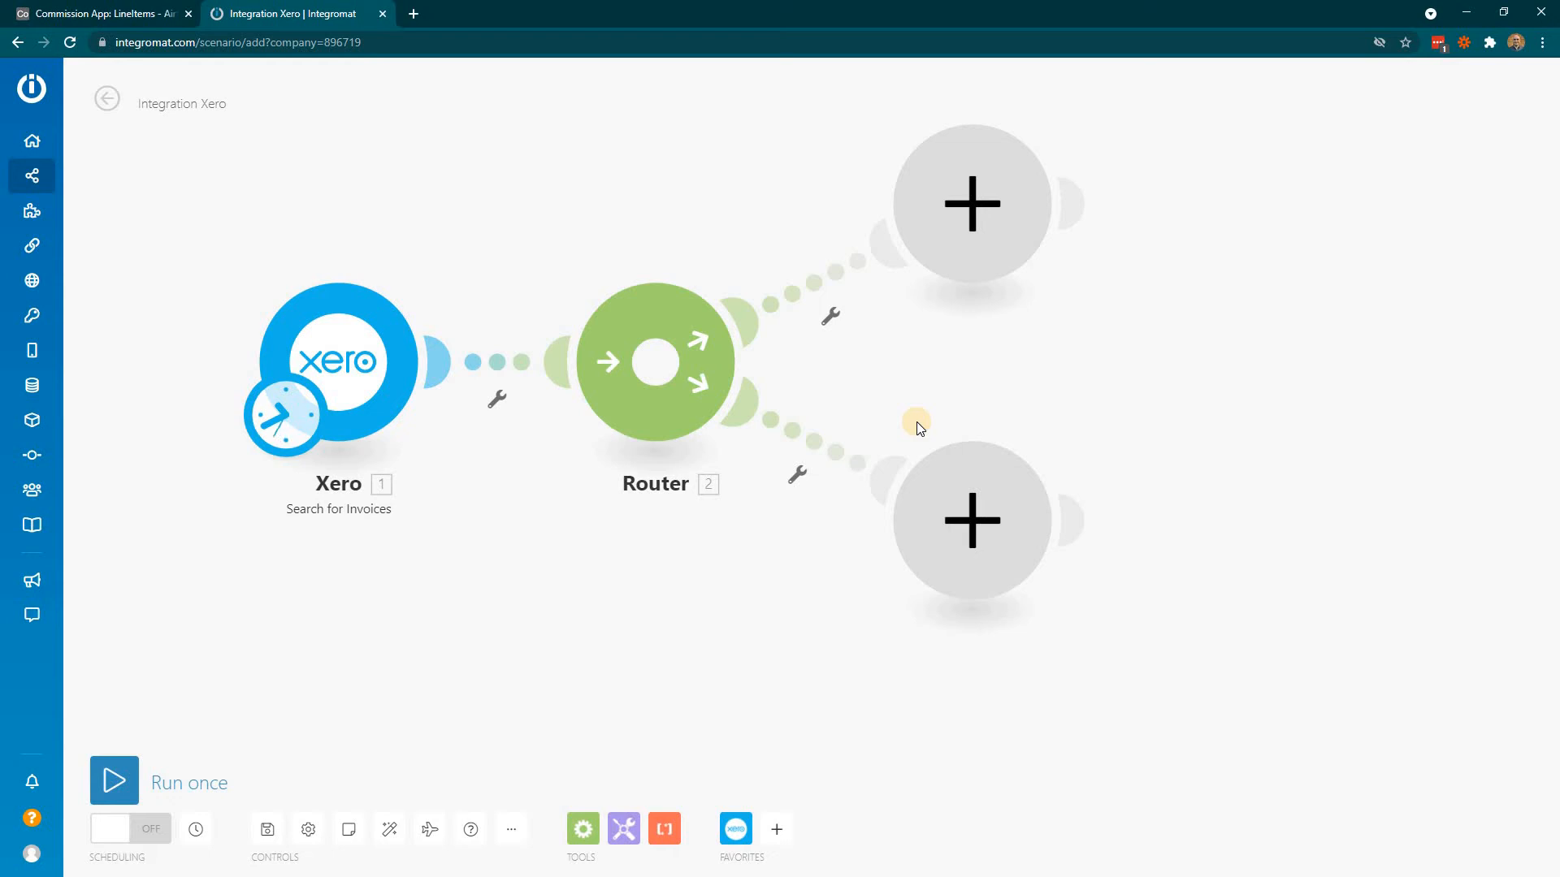
# Delete the lower empty module of the router and move the remaining empty module in line with the router.
pyautogui.click(820, 447)
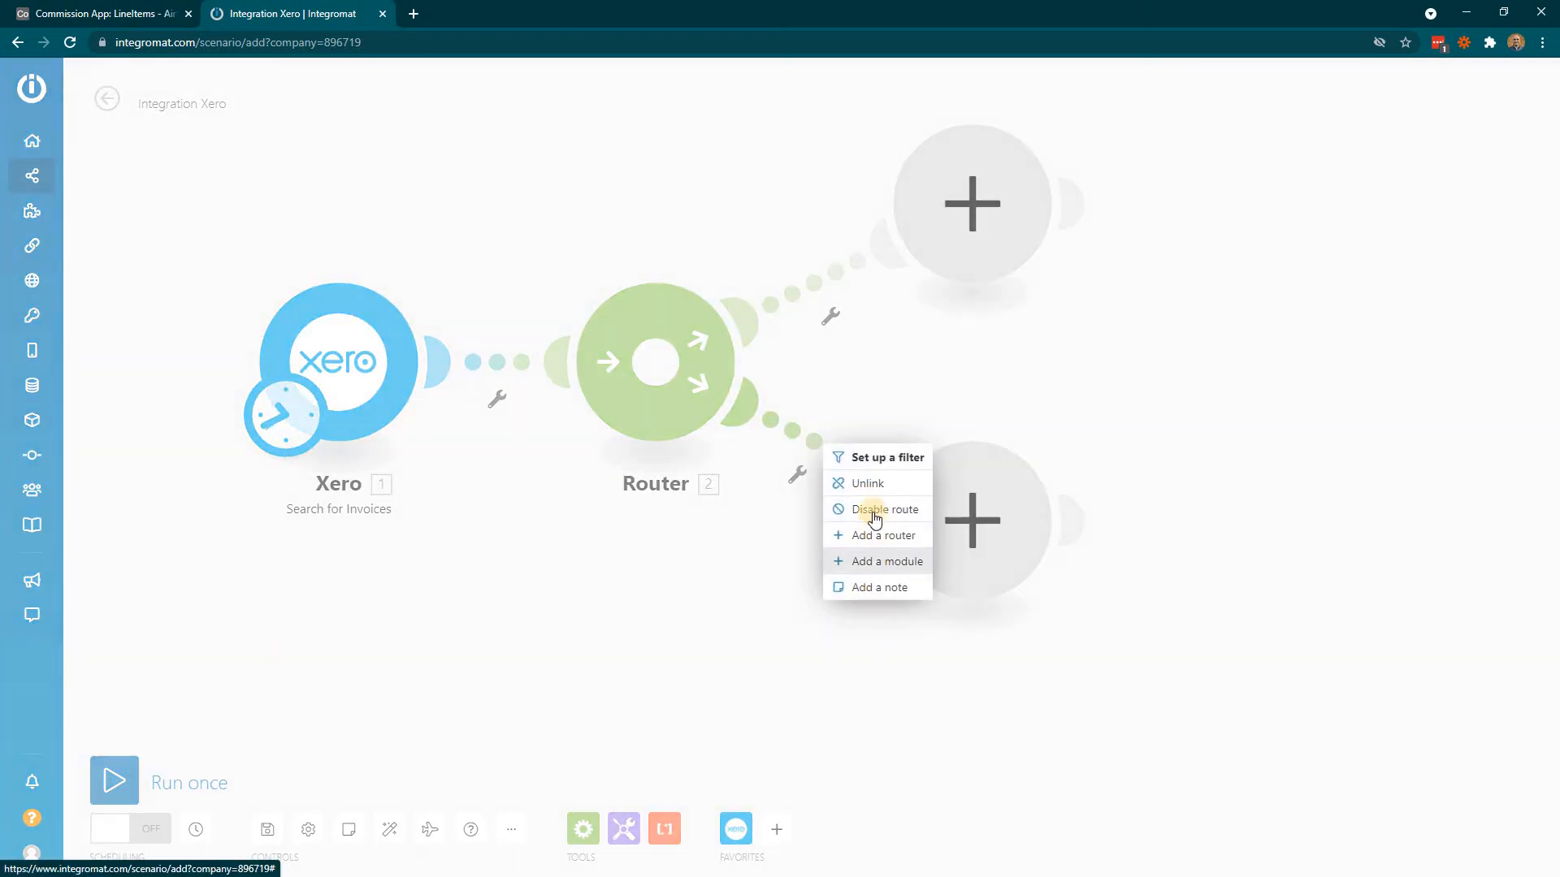
pyautogui.rightClick(997, 512)
pyautogui.click(975, 502)
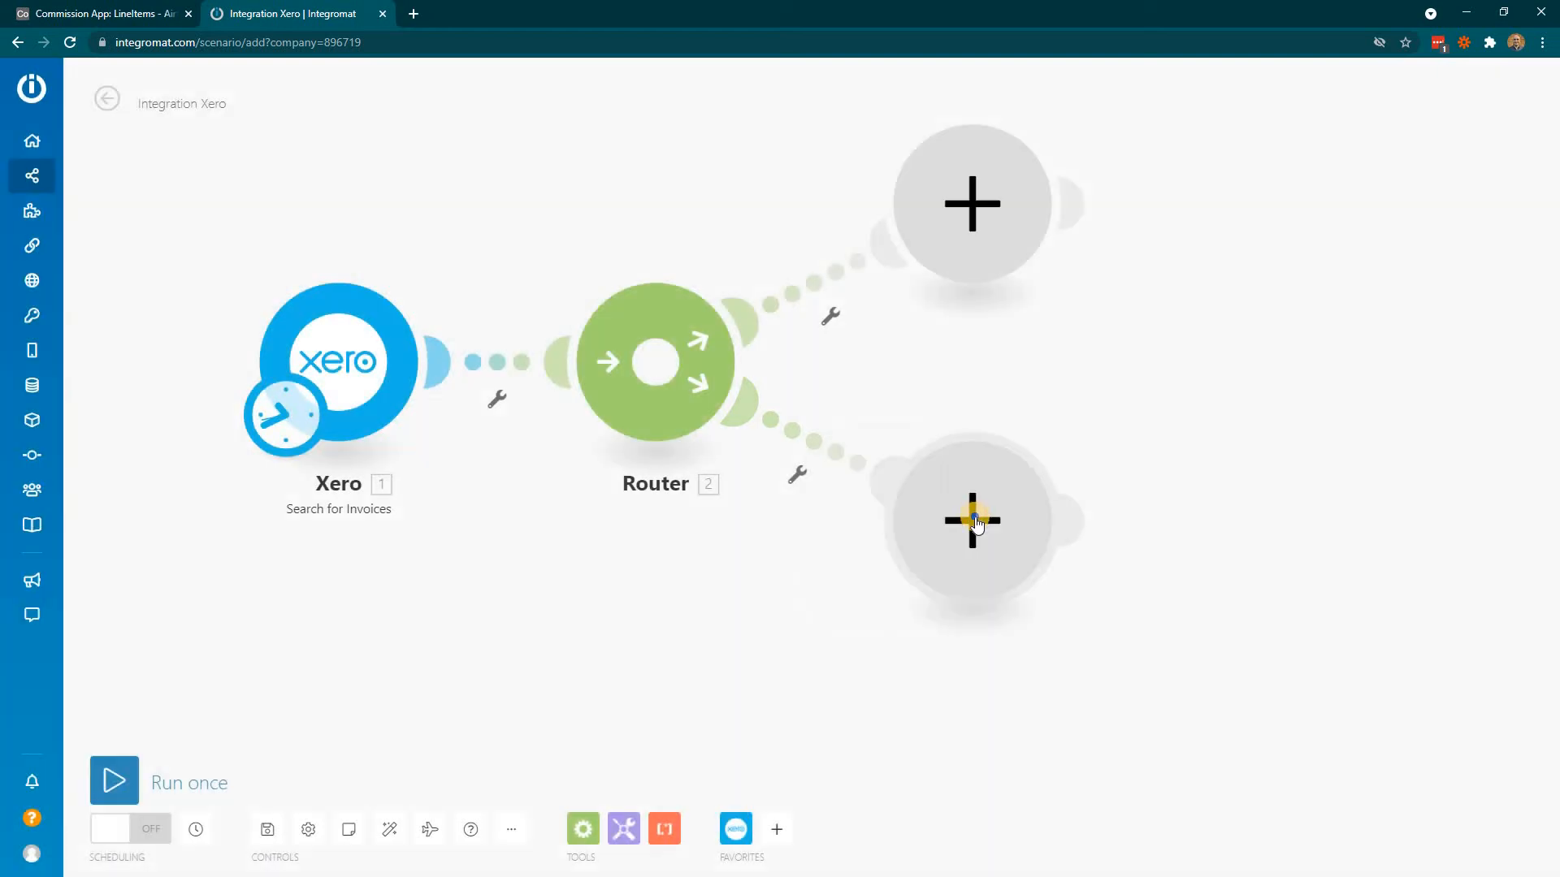
pyautogui.rightClick(978, 538)
pyautogui.click(1048, 558)
pyautogui.moveTo(955, 195); pyautogui.dragTo(1272, 356)
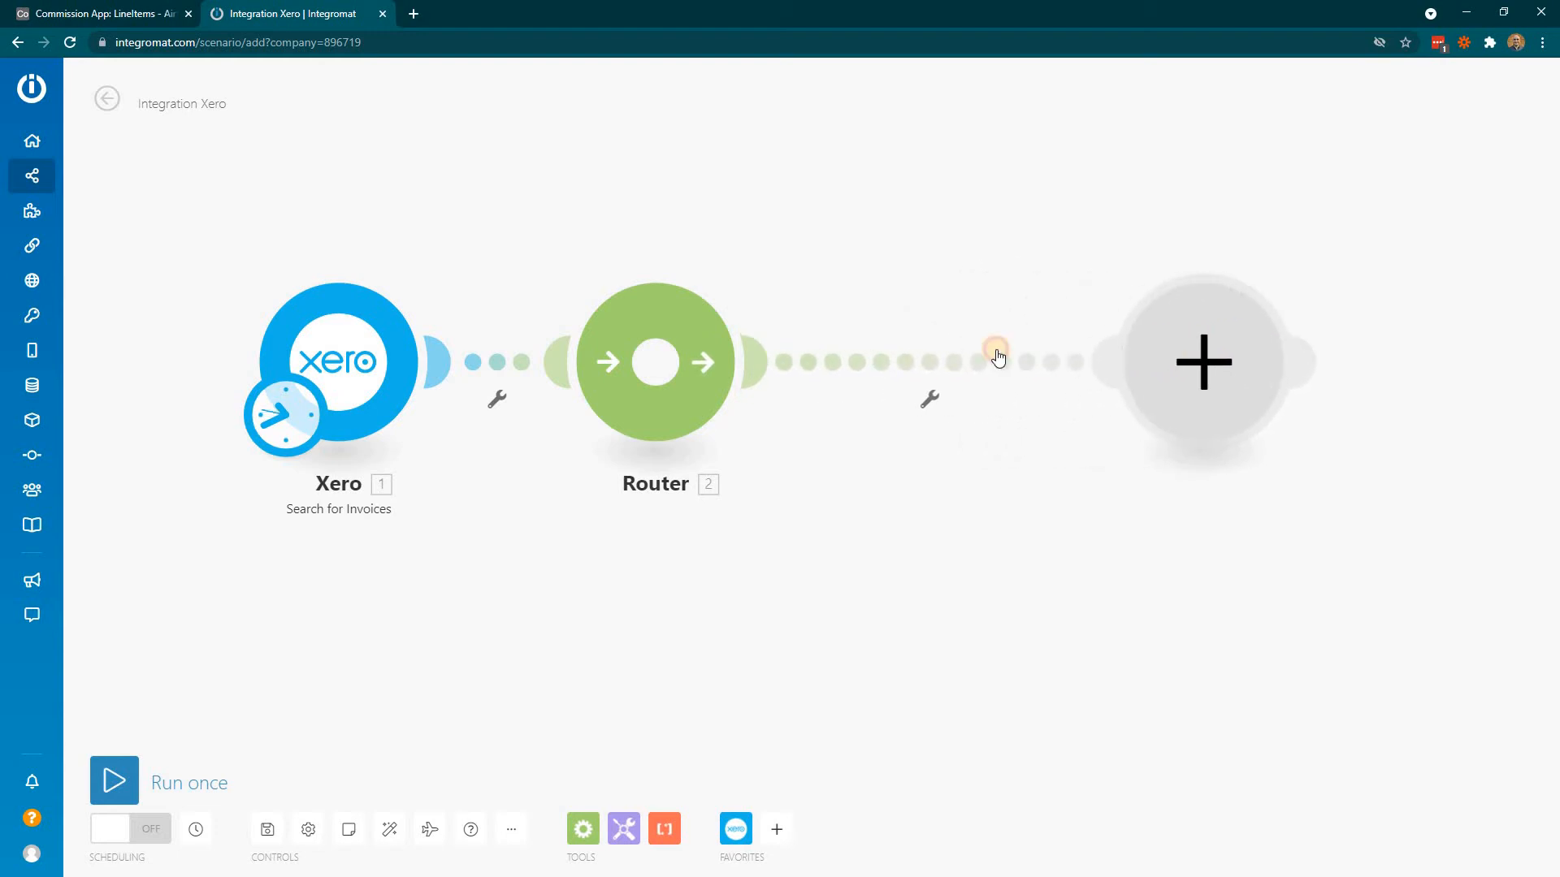
# Filter the router's outgoing route to Amount due numerically less than or equal to 0, and move the empty module closer to the router.
pyautogui.click(920, 363)
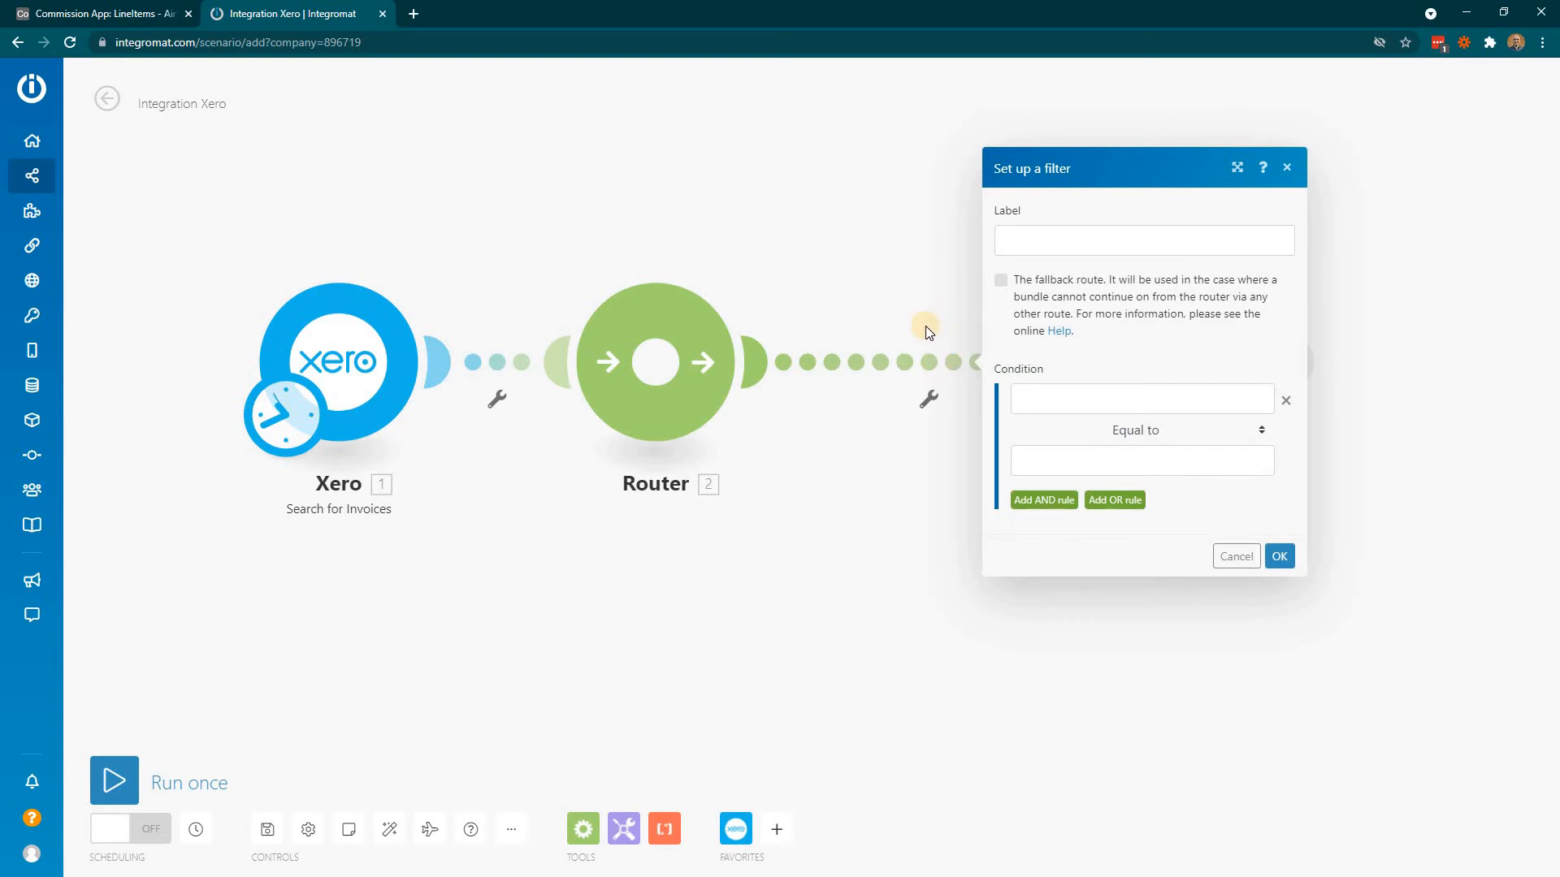
pyautogui.click(1065, 400)
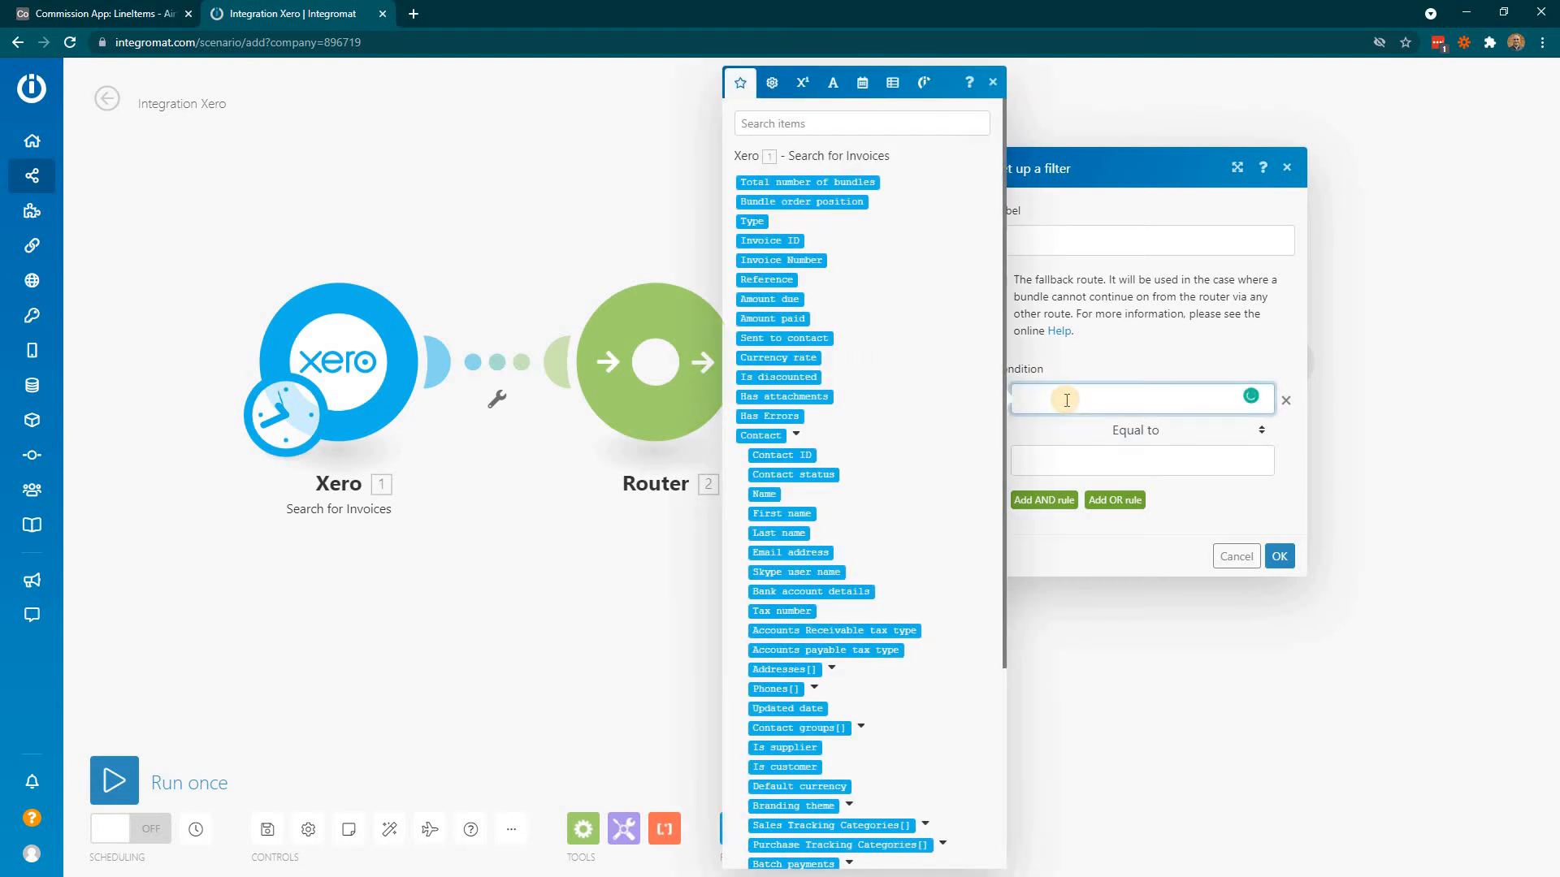
pyautogui.click(764, 299)
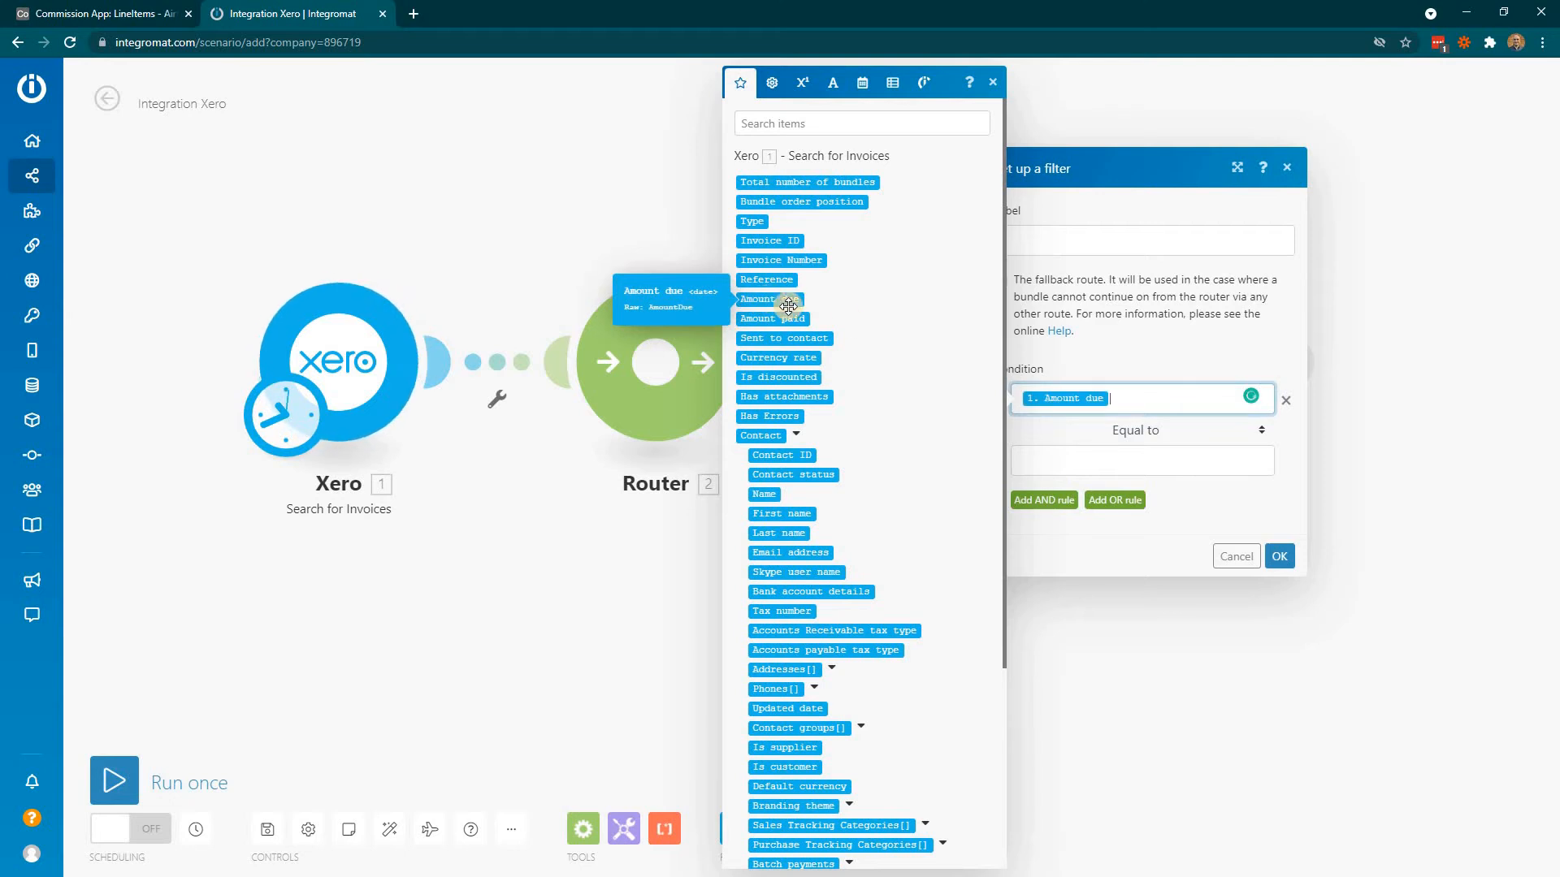
pyautogui.click(1139, 431)
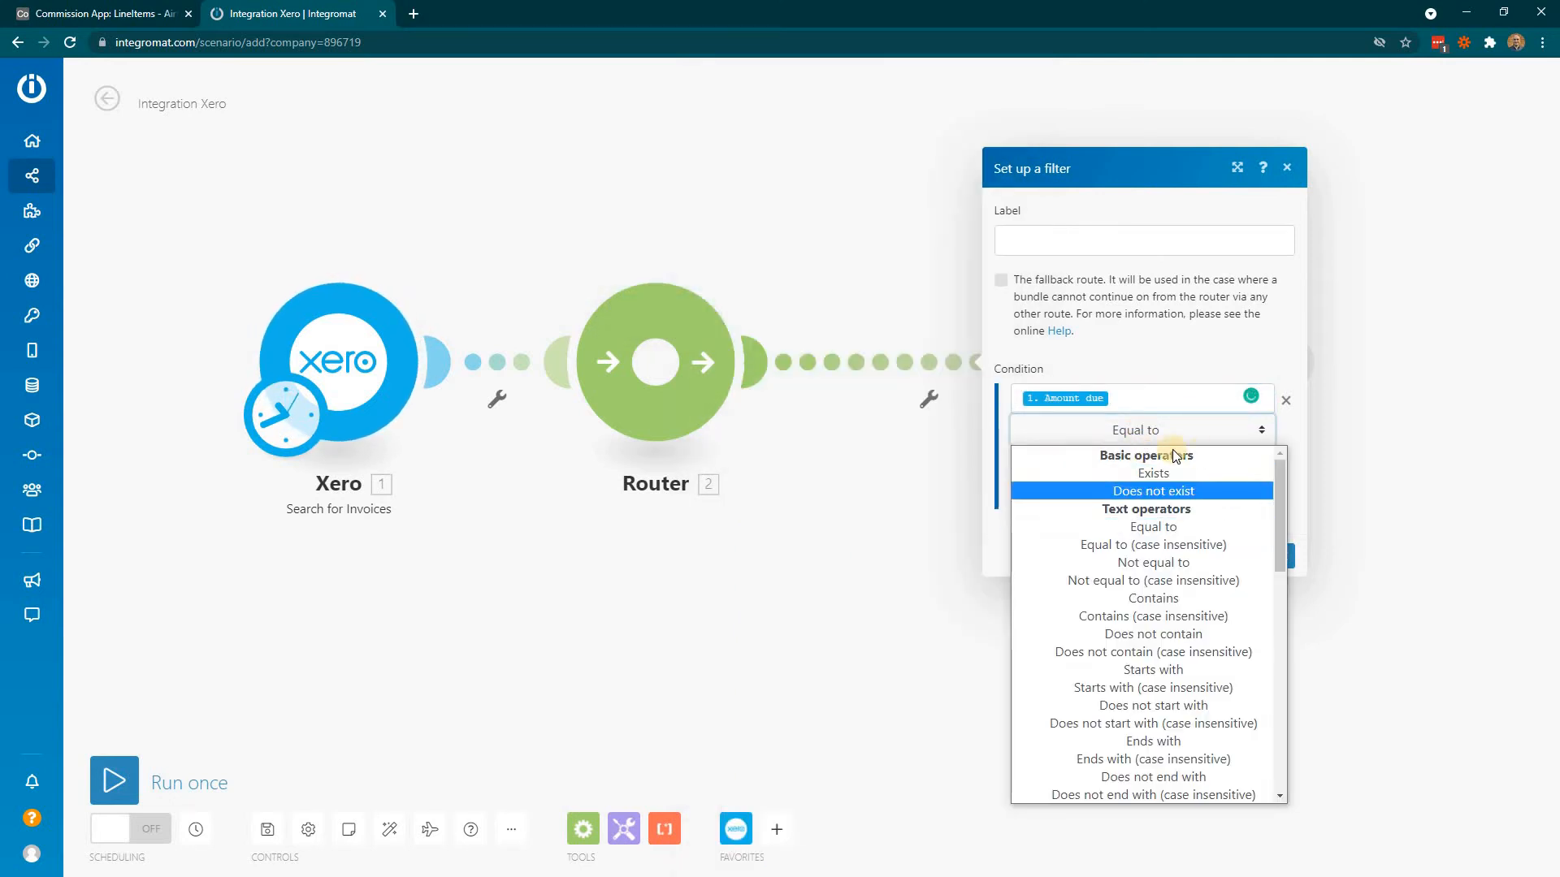
pyautogui.moveTo(1279, 486); pyautogui.dragTo(1288, 610)
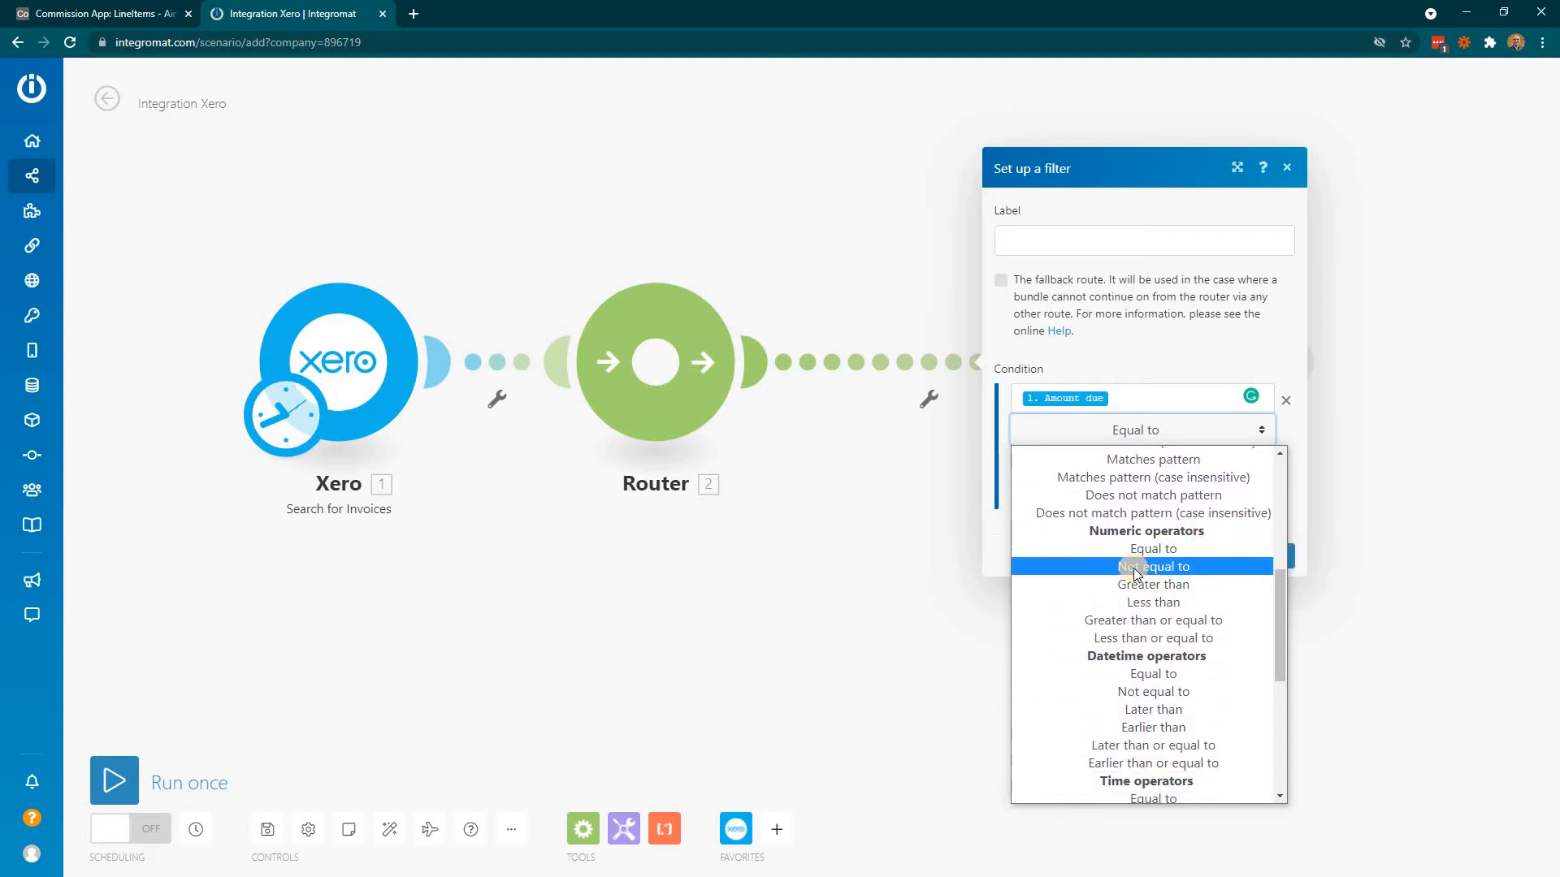
pyautogui.click(1148, 637)
pyautogui.click(1074, 458)
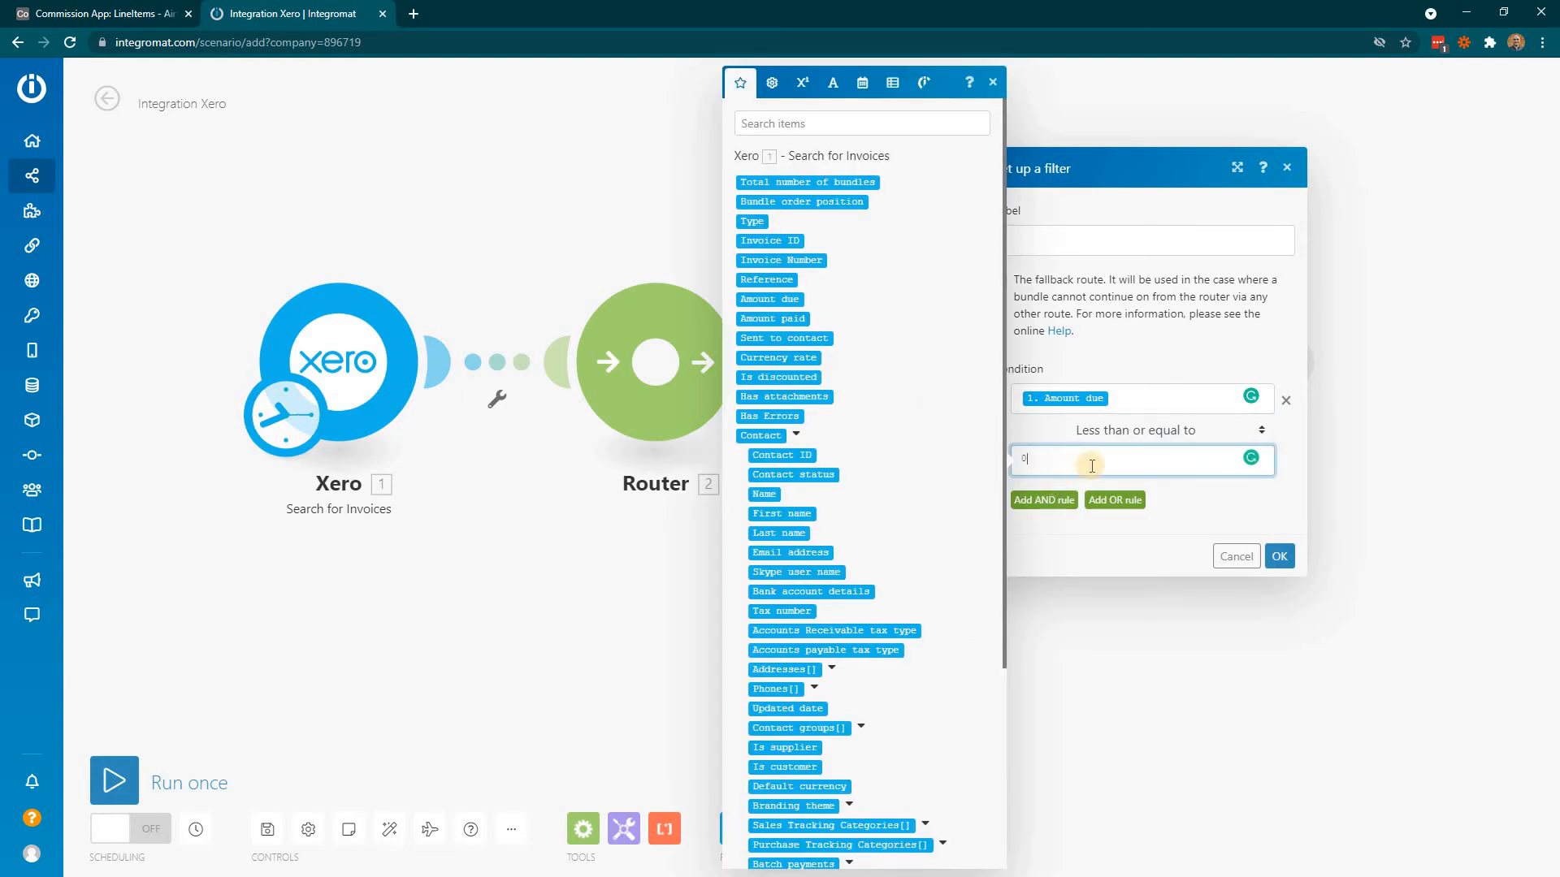
pyautogui.click(1223, 500)
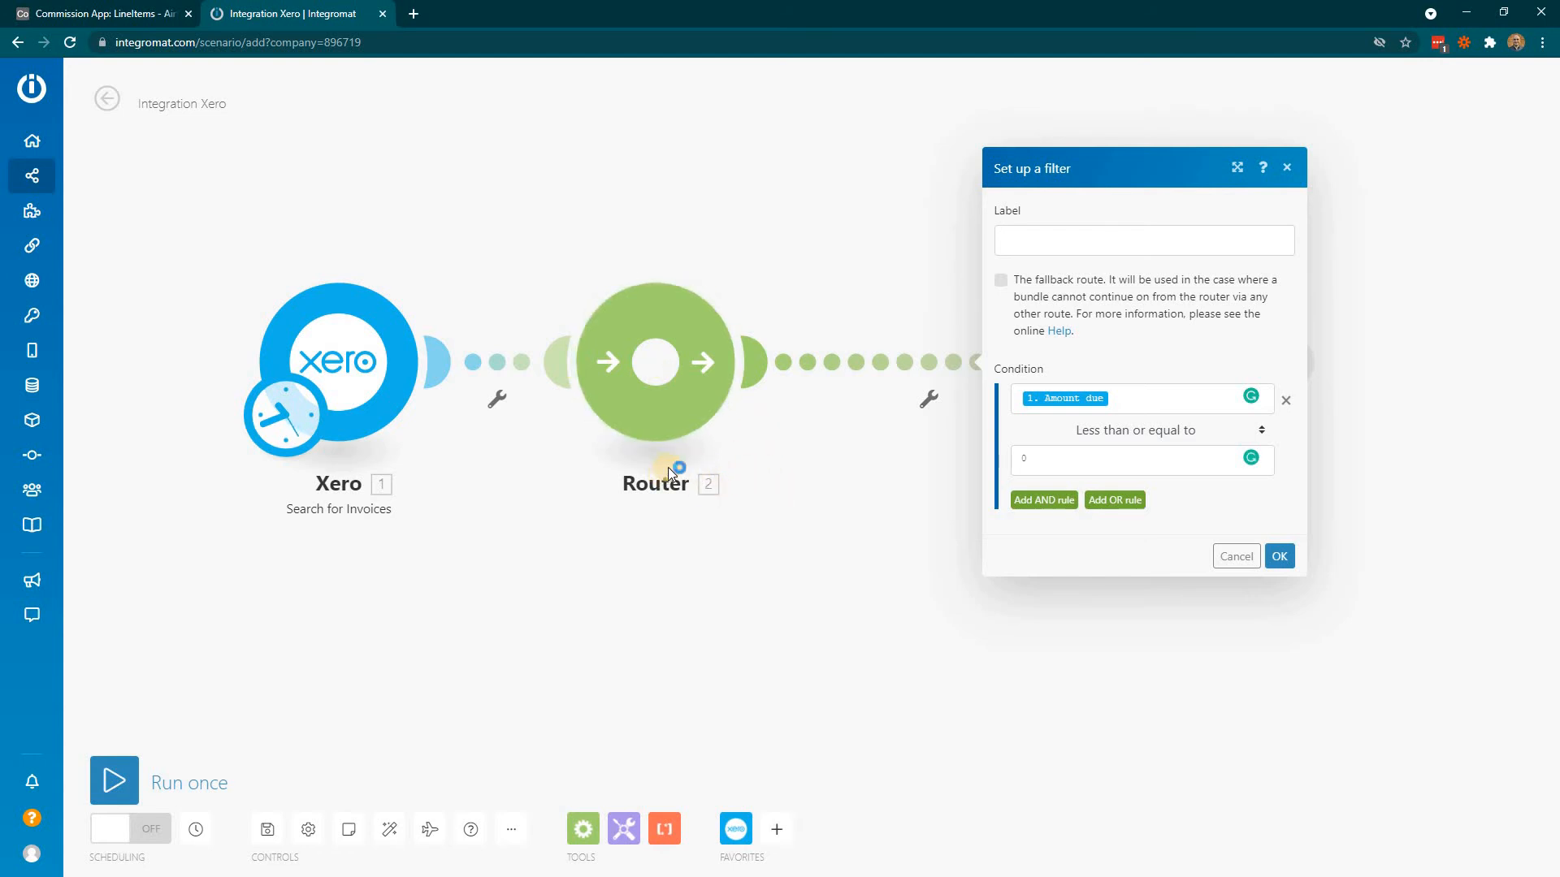
pyautogui.click(1280, 561)
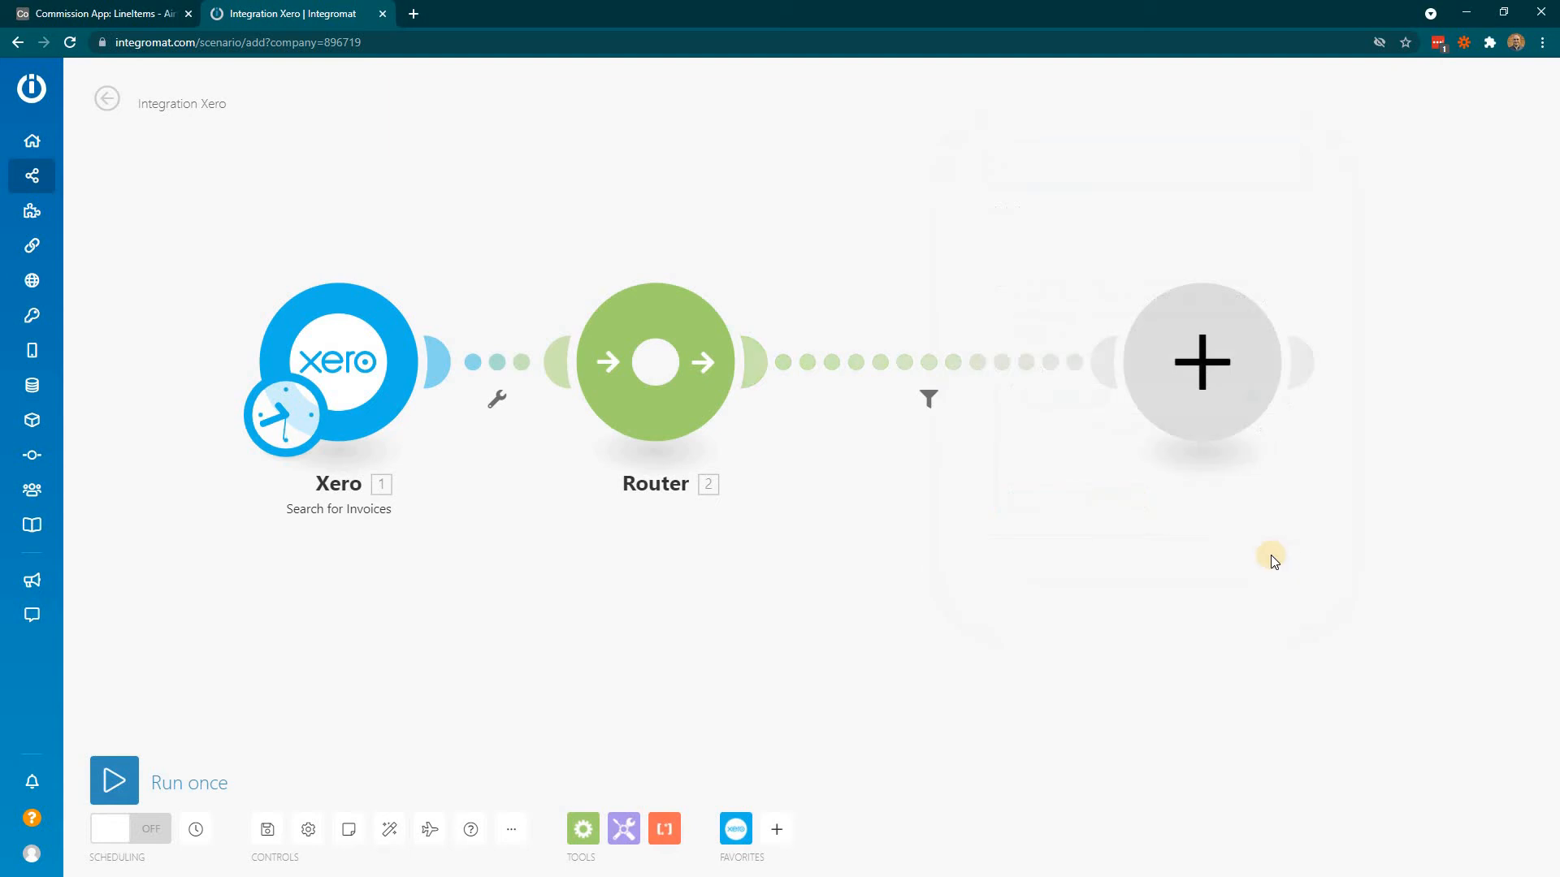
pyautogui.moveTo(1183, 359); pyautogui.dragTo(1043, 355)
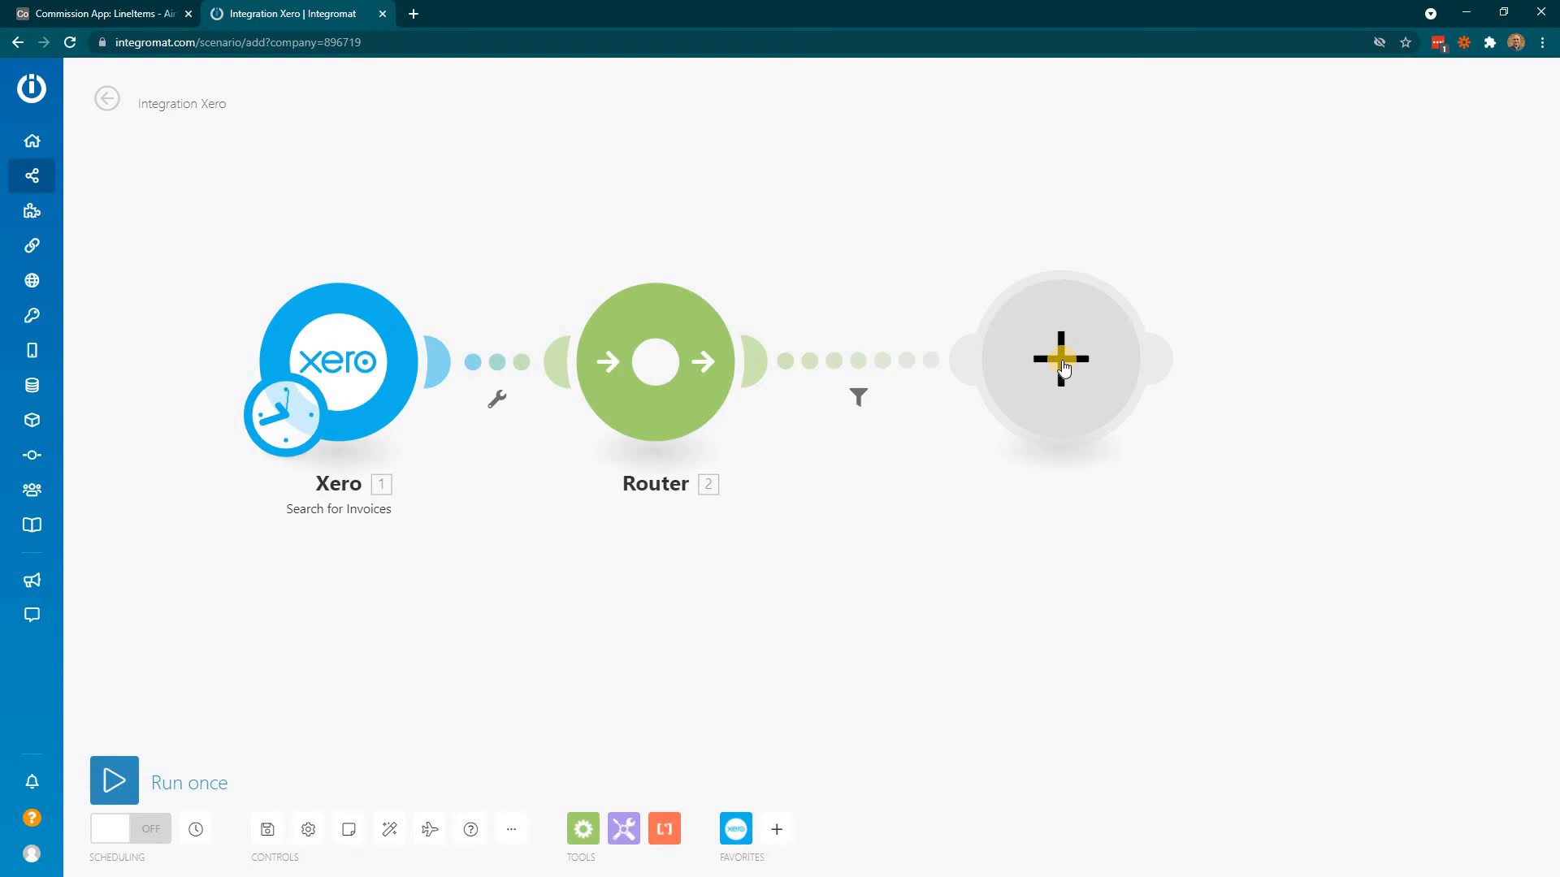
pyautogui.click(583, 829)
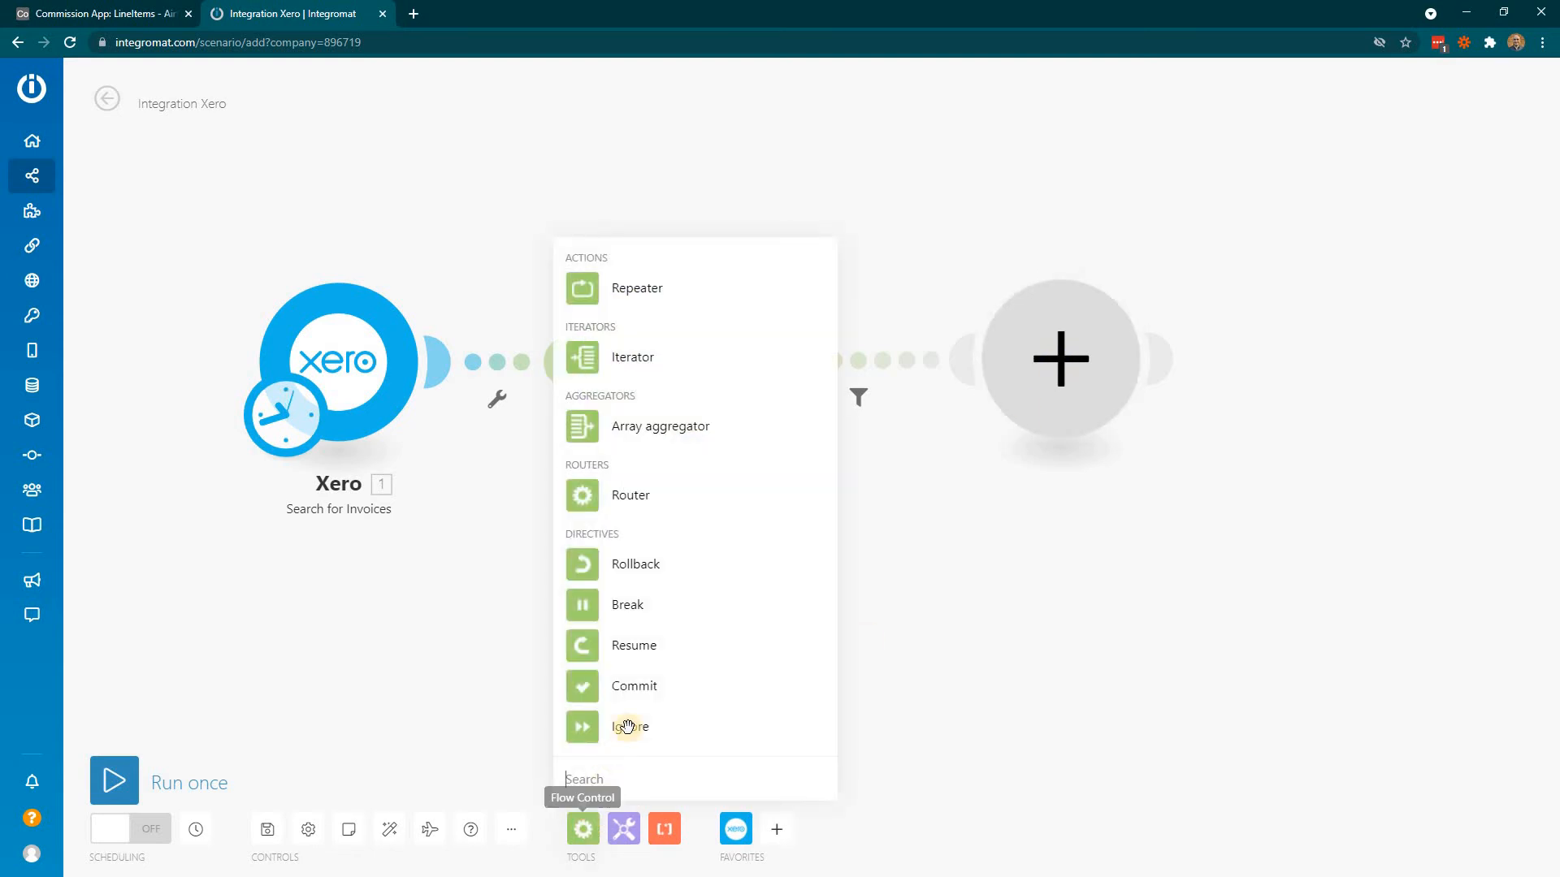
pyautogui.click(630, 367)
pyautogui.moveTo(648, 416); pyautogui.dragTo(884, 714)
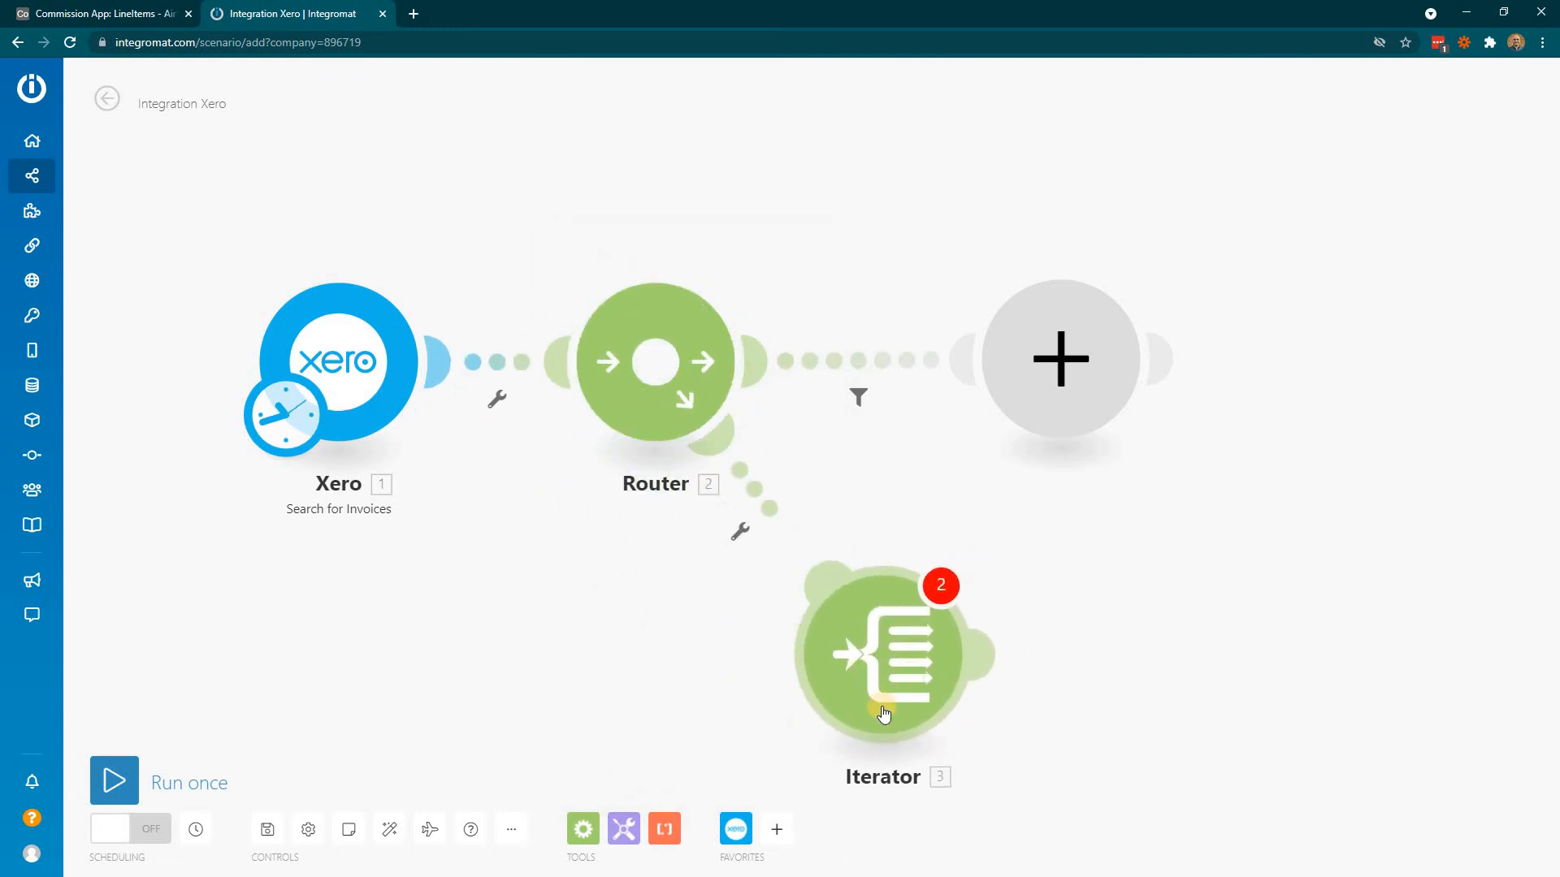
pyautogui.rightClick(884, 713)
pyautogui.click(945, 855)
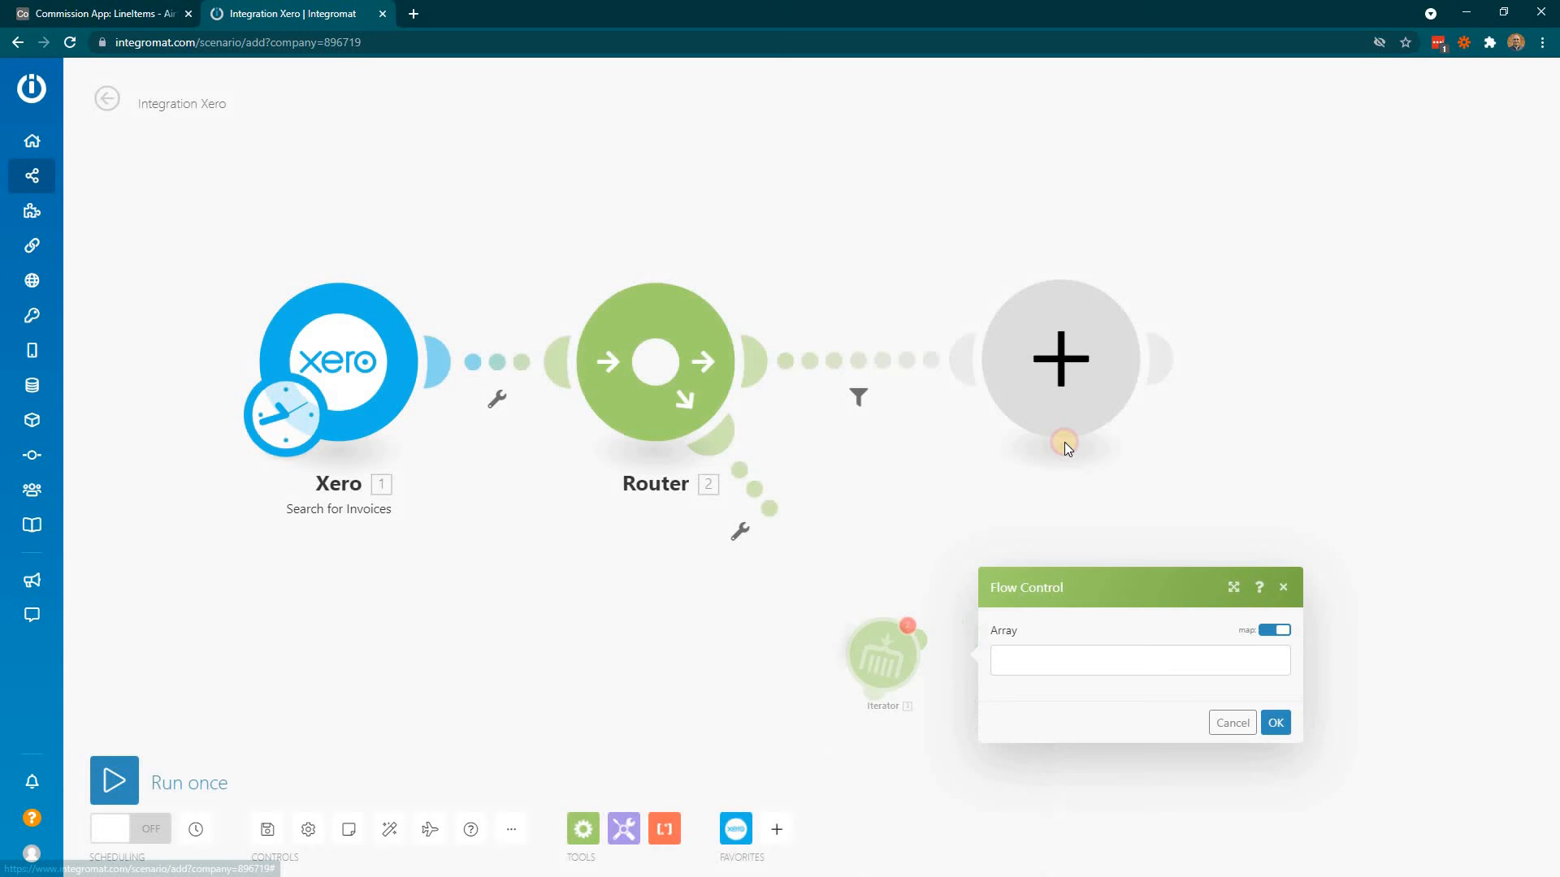
# Turn the empty module after the router into a Flow Control Iterator.
pyautogui.click(1063, 371)
pyautogui.click(1223, 409)
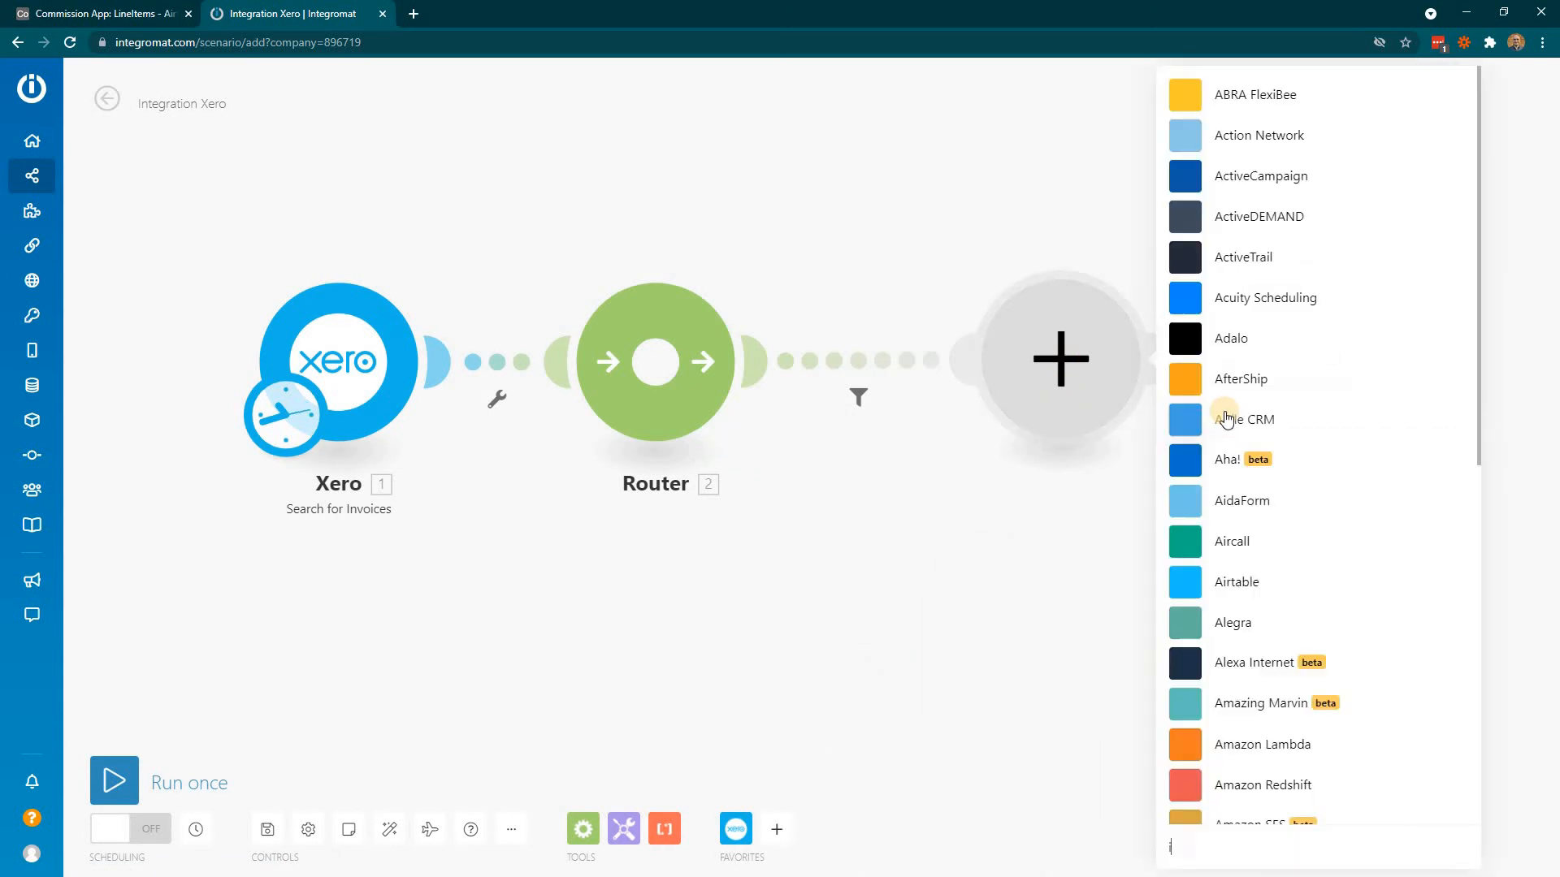
pyautogui.write('iterator')
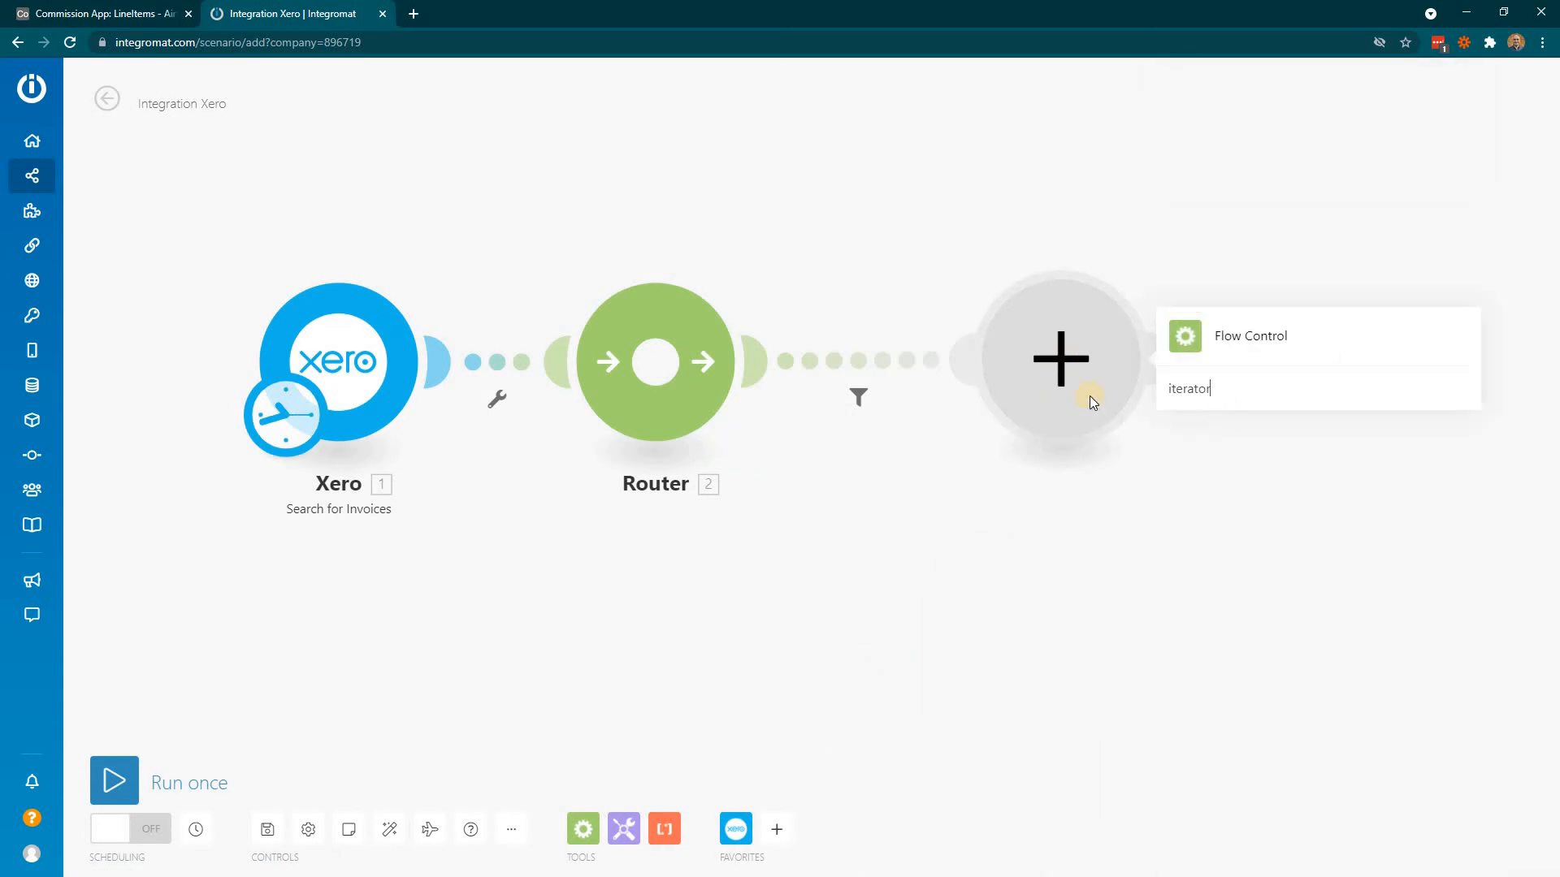
pyautogui.click(1278, 336)
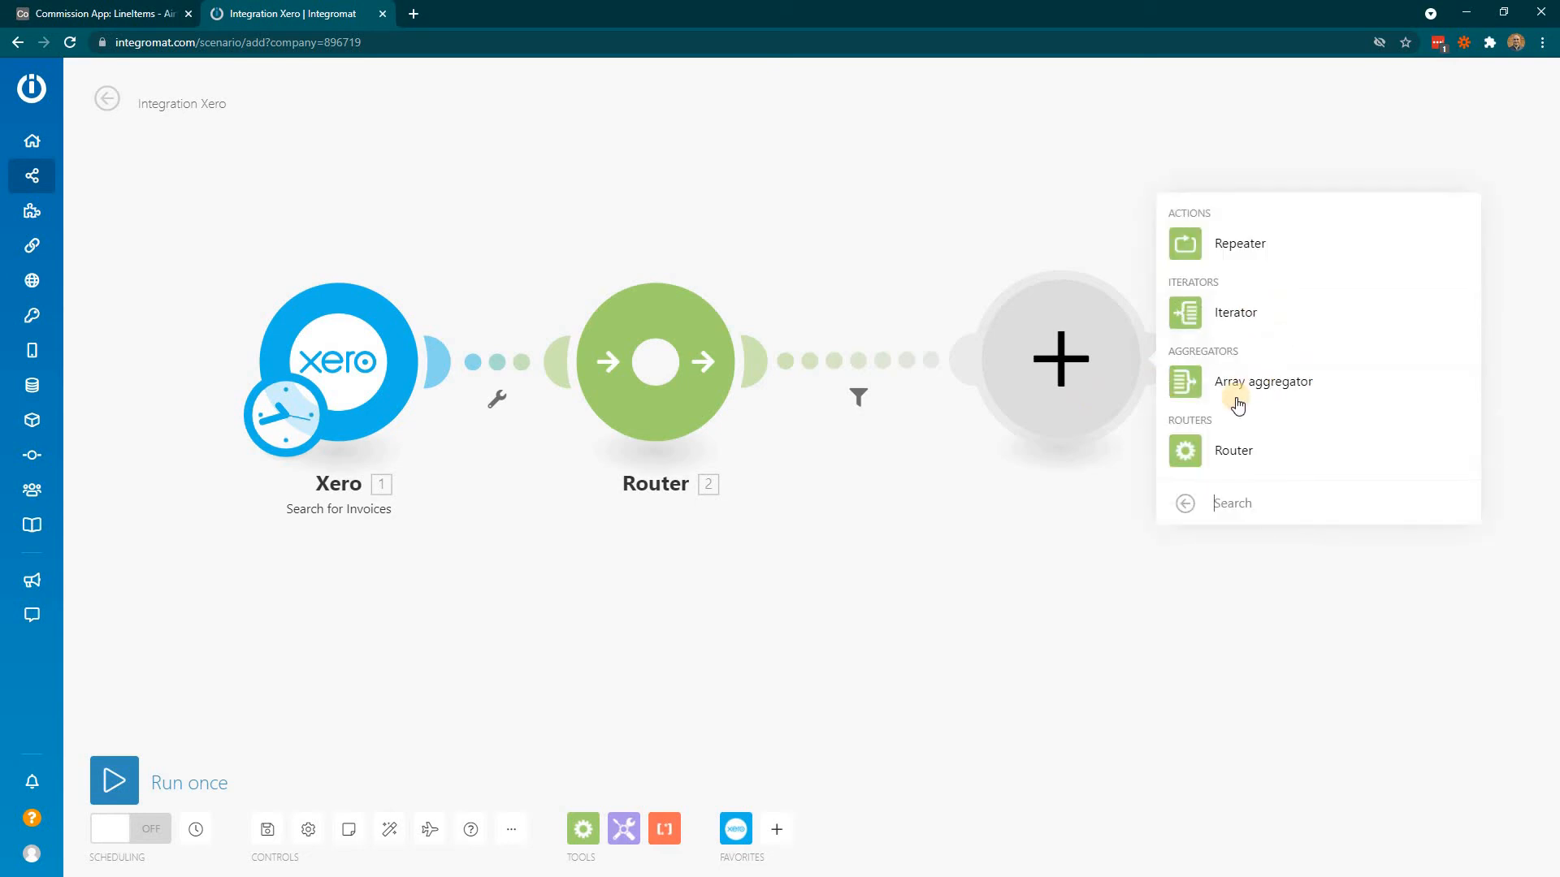
pyautogui.click(1226, 311)
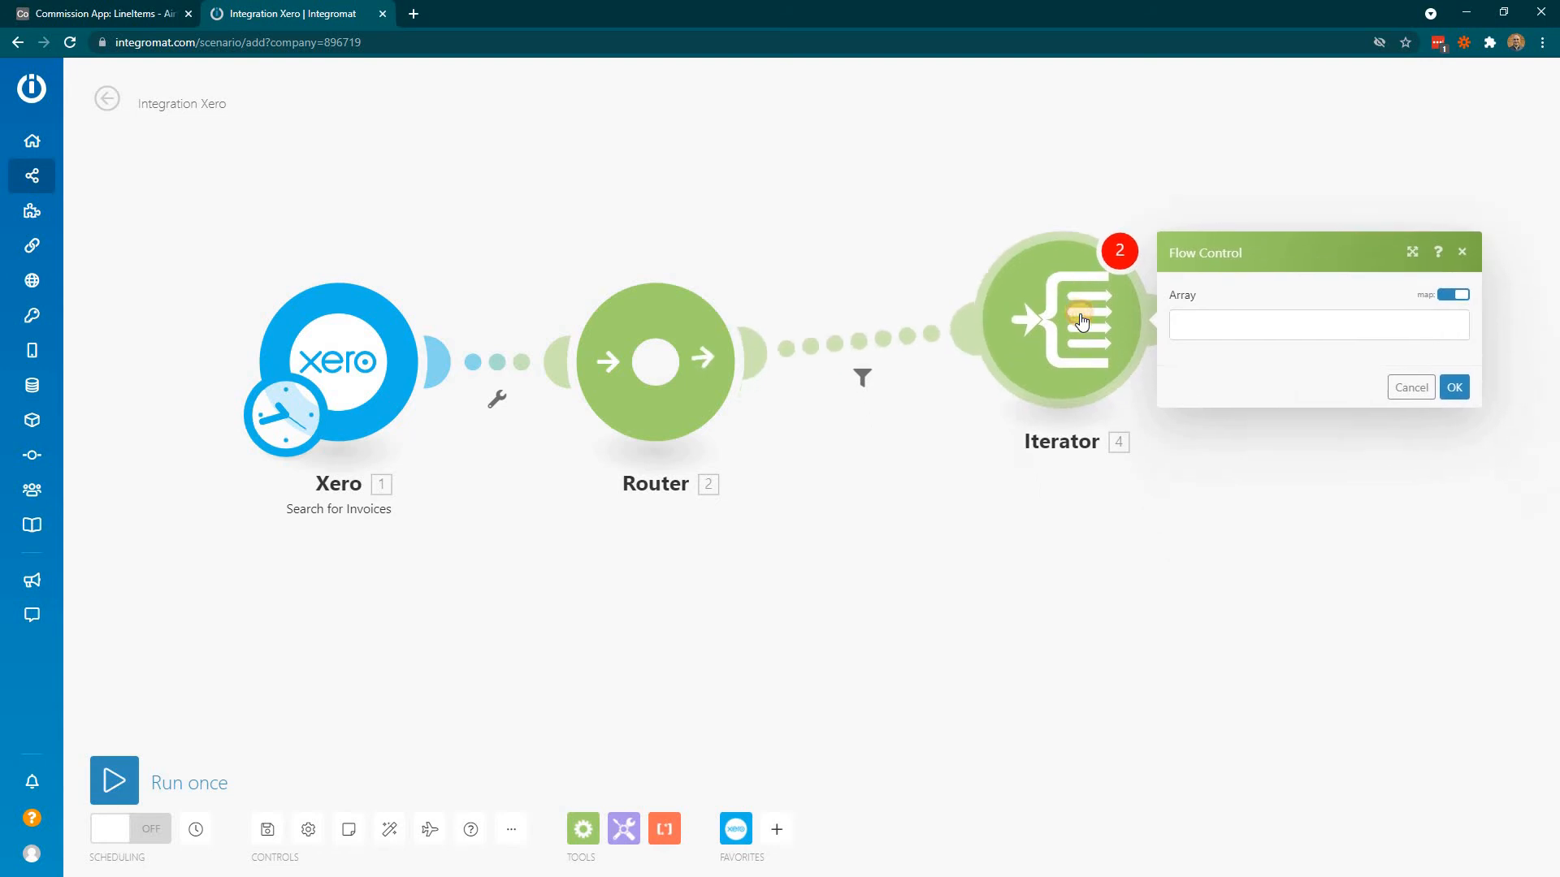
# Set the iterator's array to the Xero Line items[] field, save it, and move the iterator closer to and in line with the router.
pyautogui.click(1223, 325)
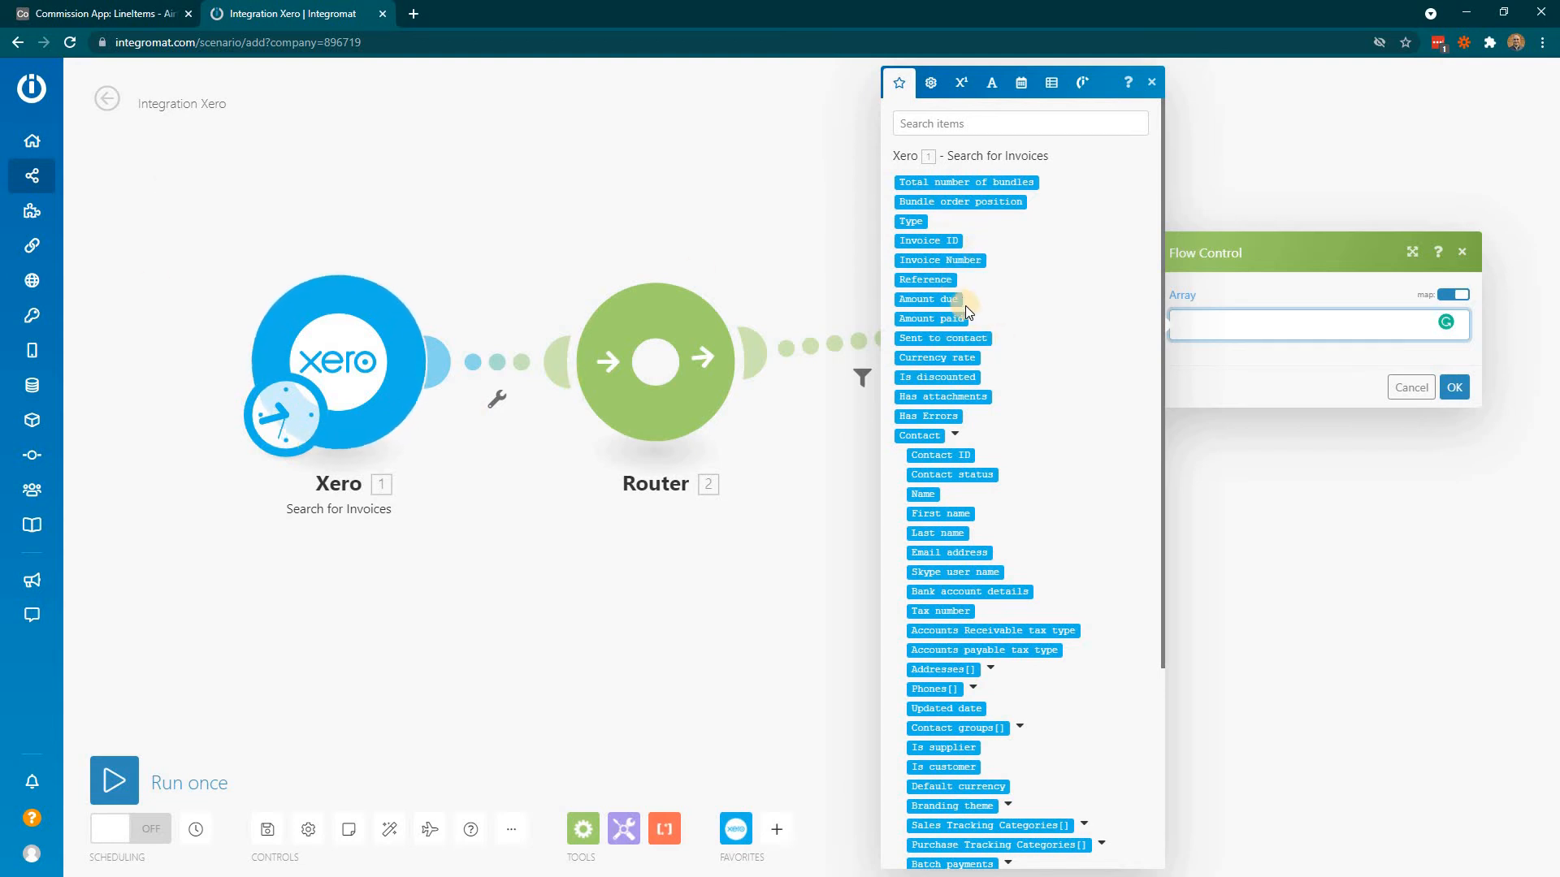
pyautogui.scroll(-1, 970, 318)
pyautogui.scroll(-3, 947, 540)
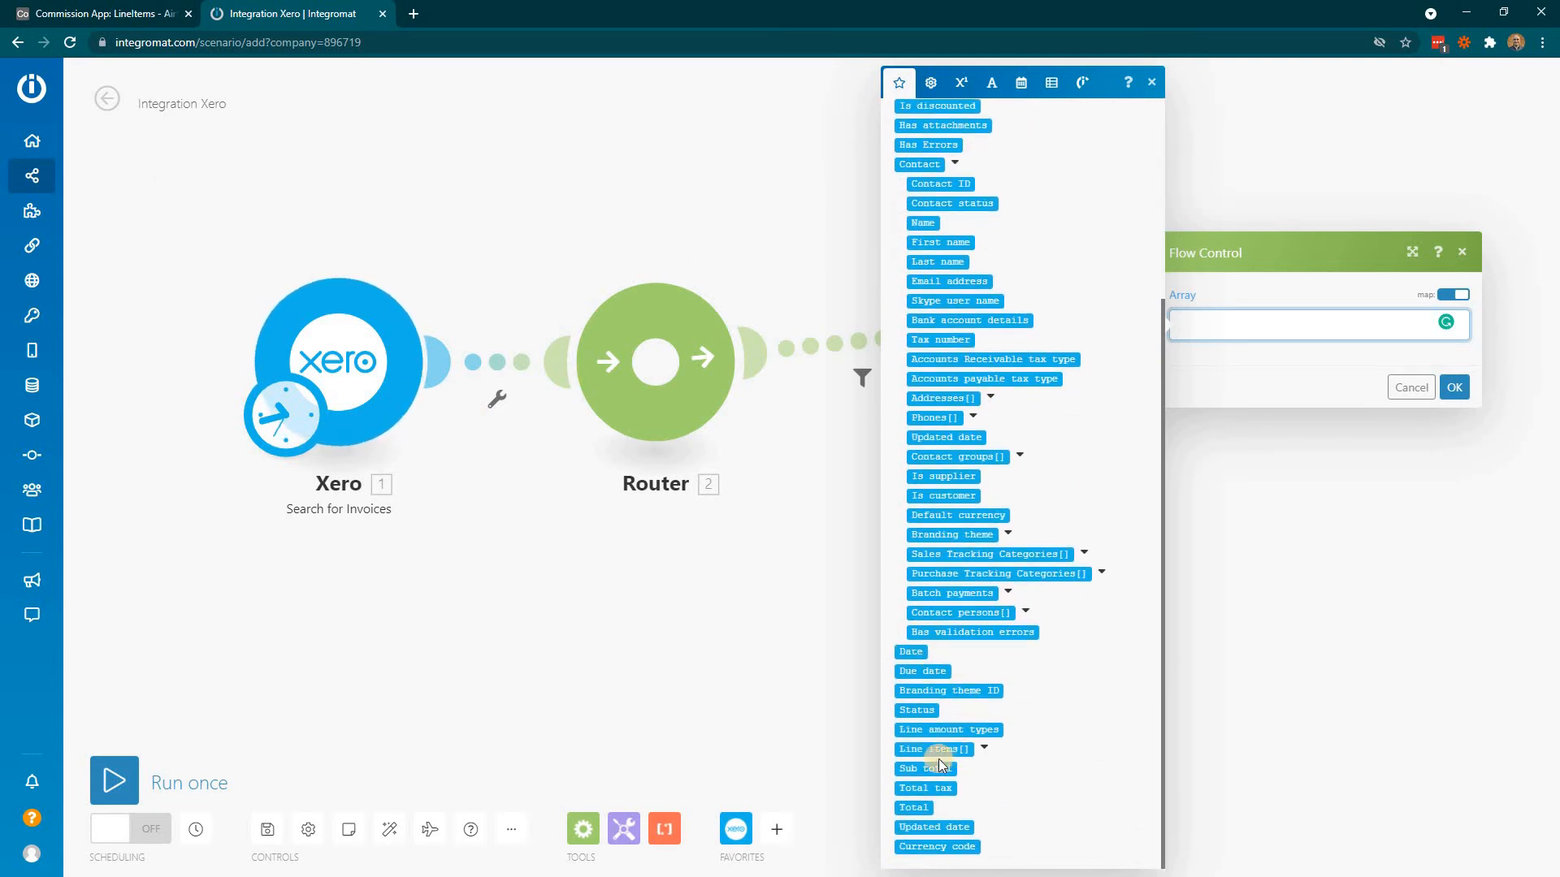
pyautogui.click(934, 752)
pyautogui.click(1455, 389)
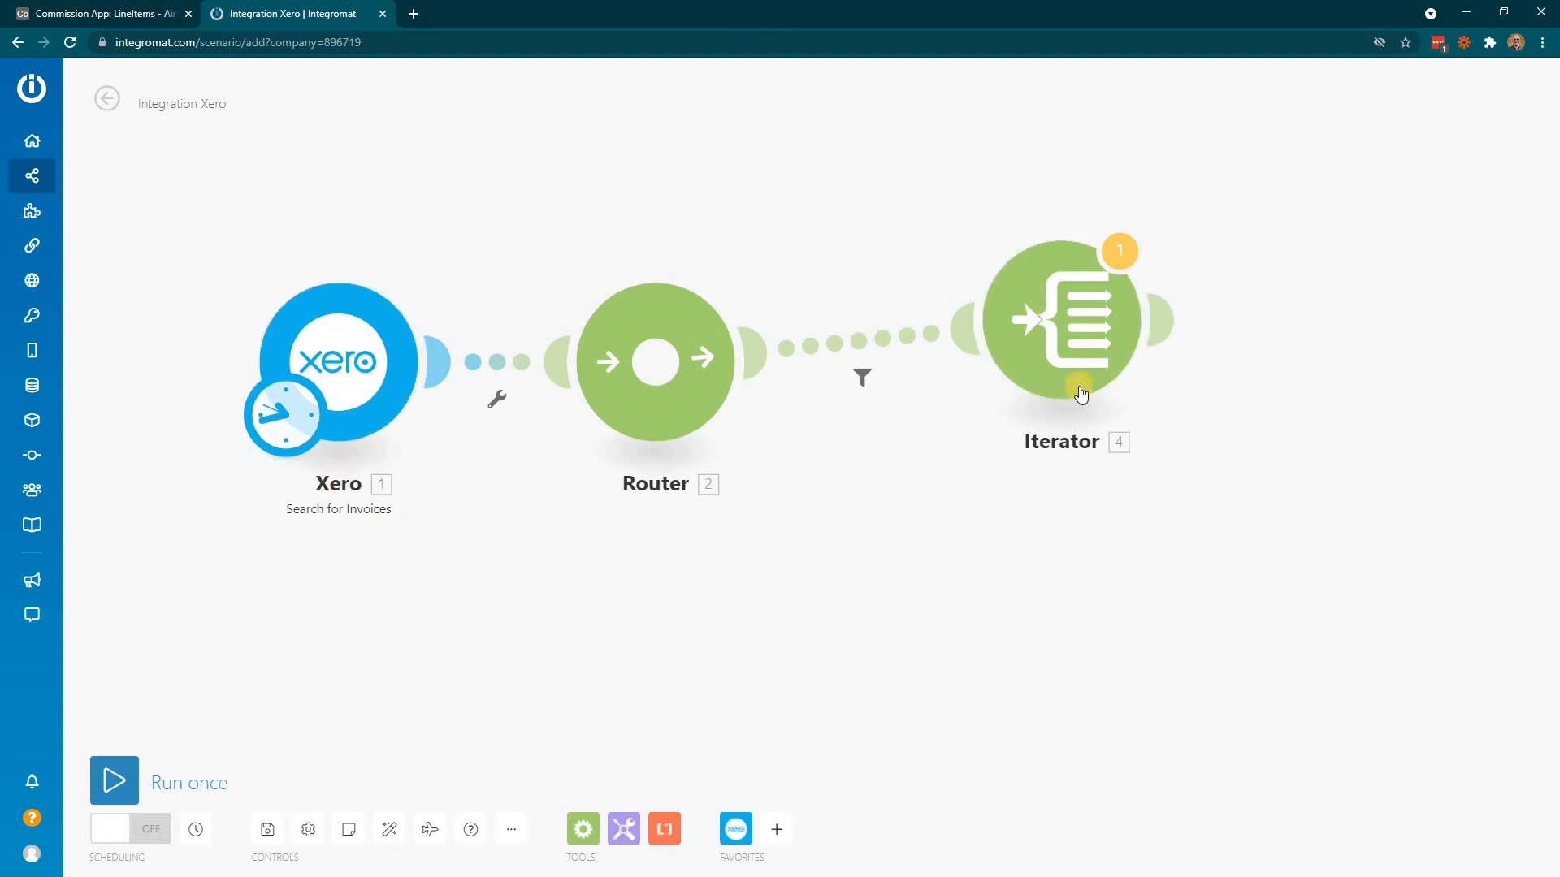
pyautogui.moveTo(1033, 386); pyautogui.dragTo(944, 440)
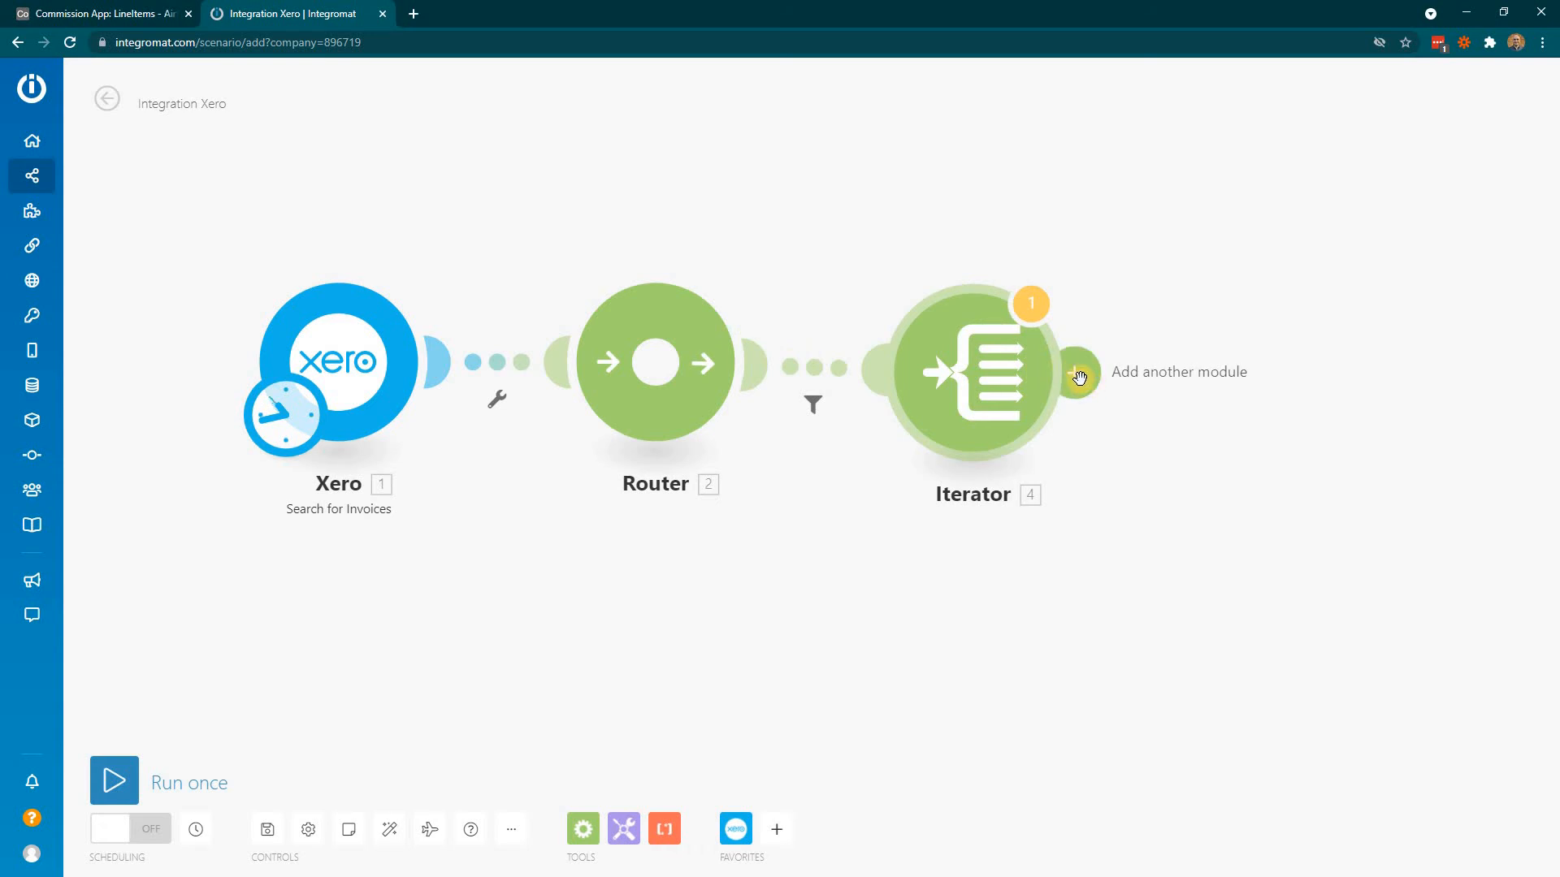
# Add an Airtable Create a Record module after the iterator.
pyautogui.click(1078, 375)
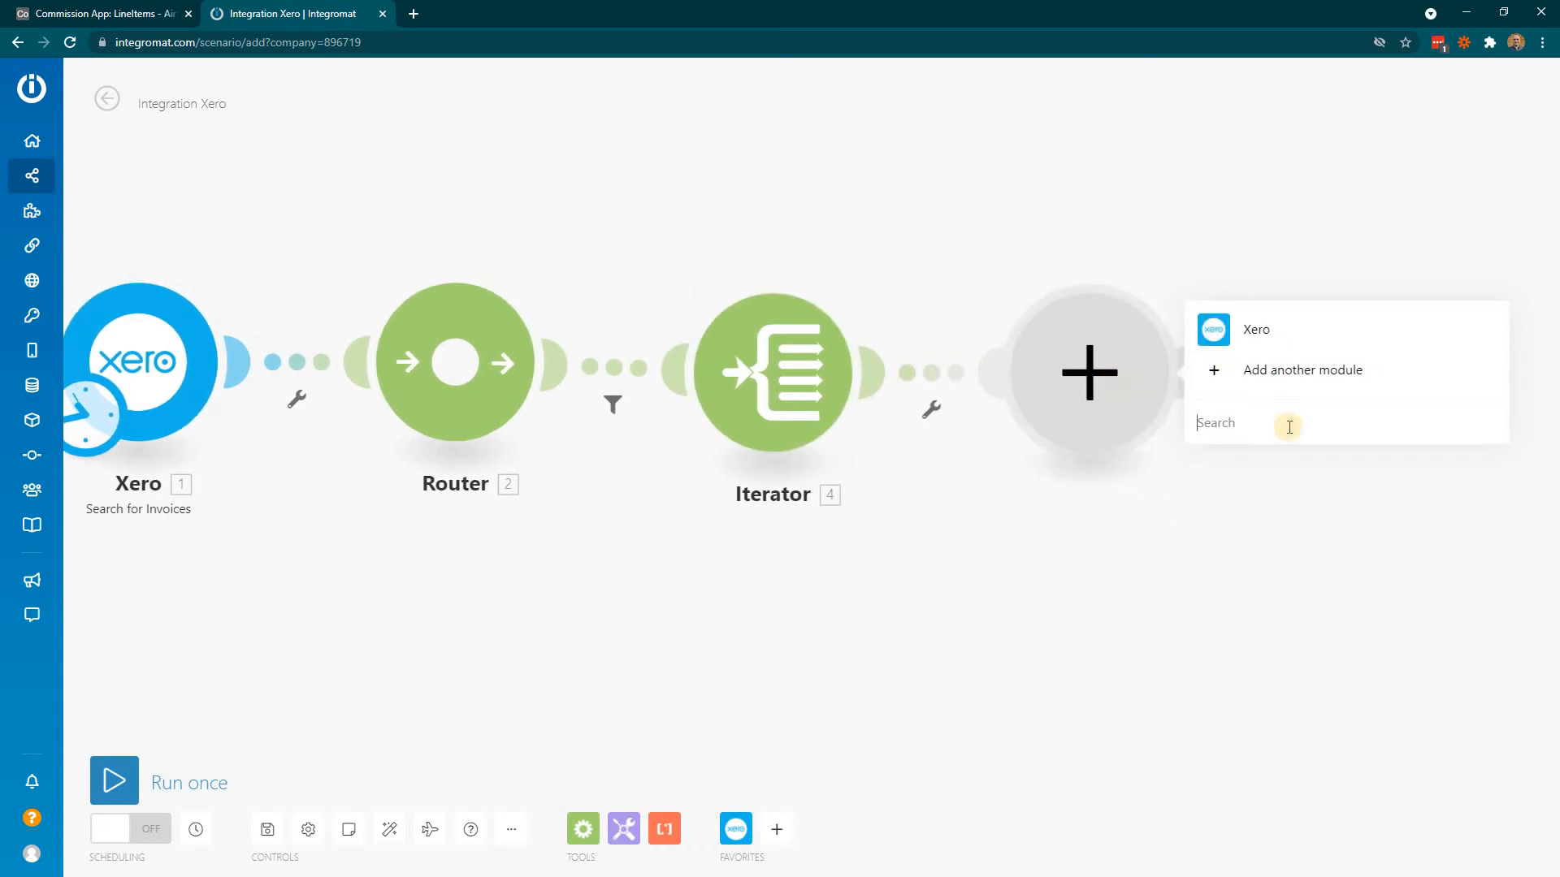
pyautogui.write('air')
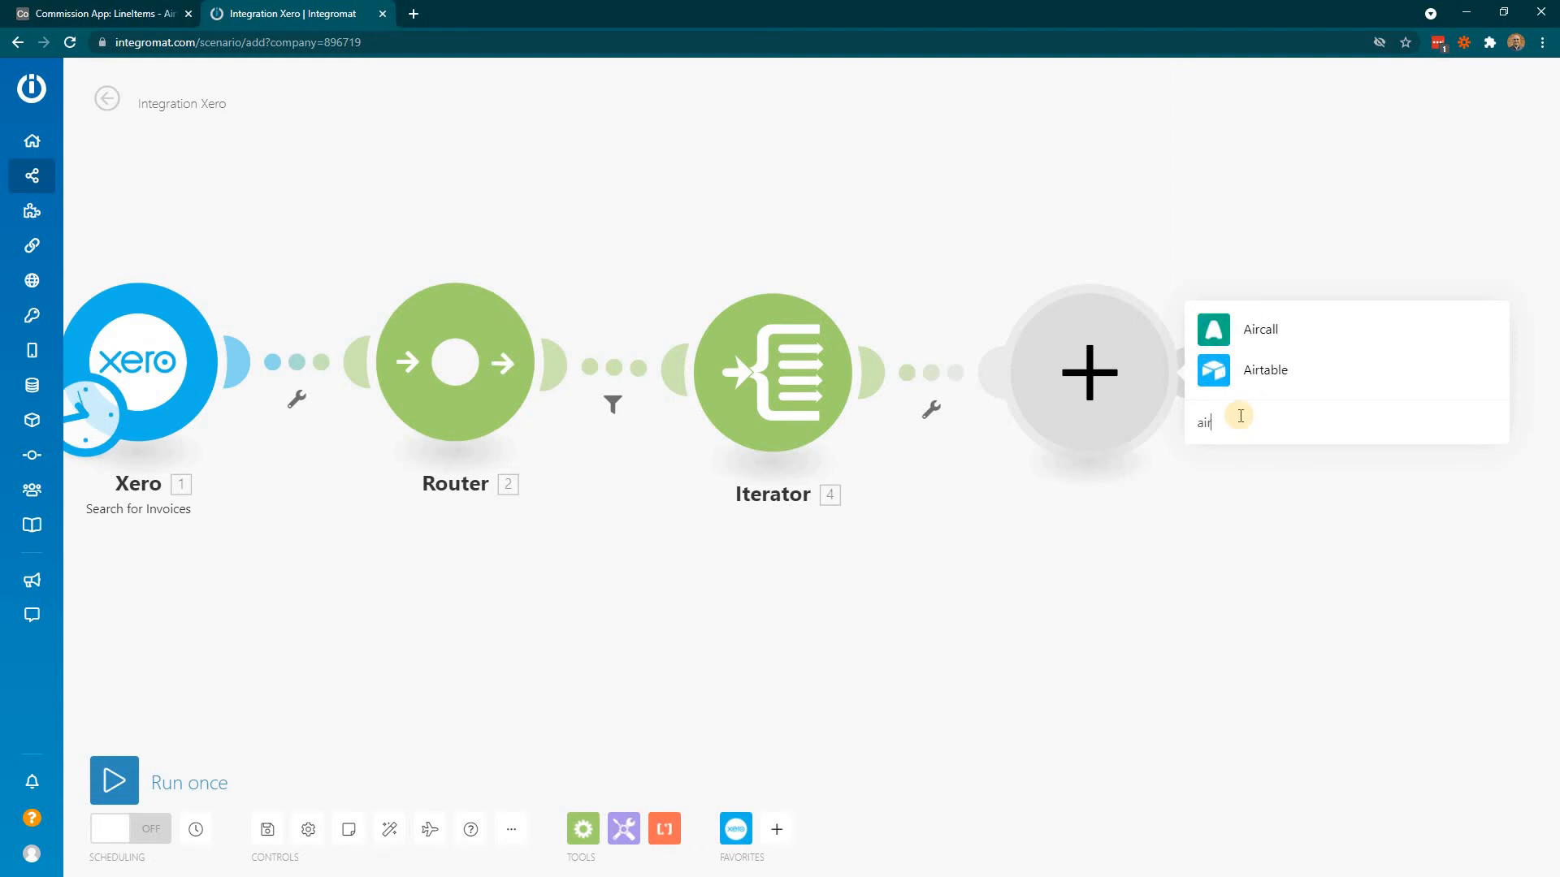
pyautogui.click(1278, 355)
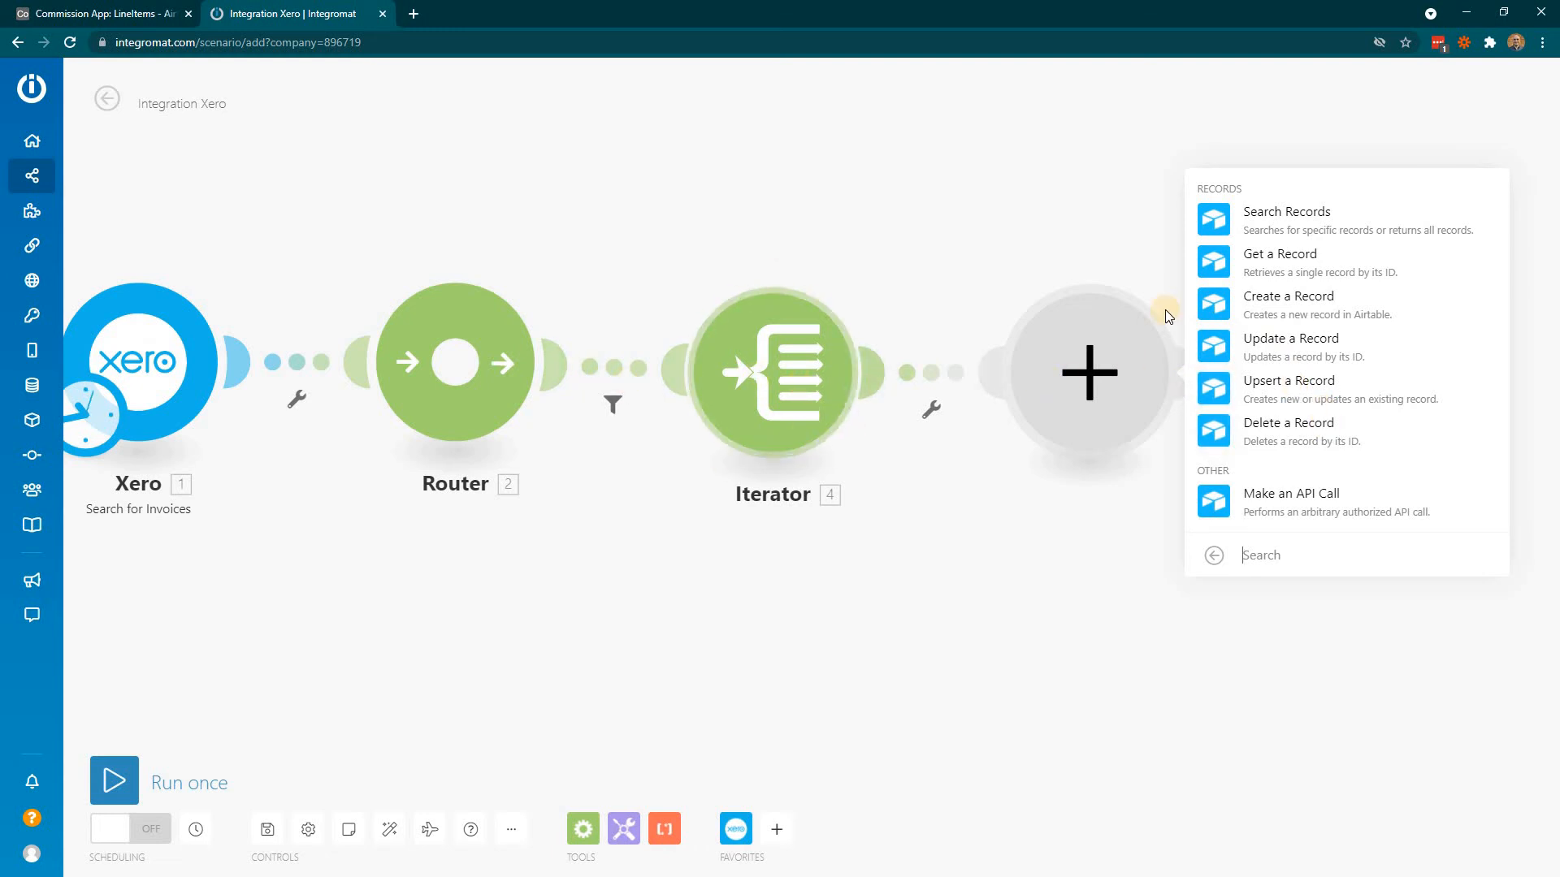
pyautogui.click(1292, 304)
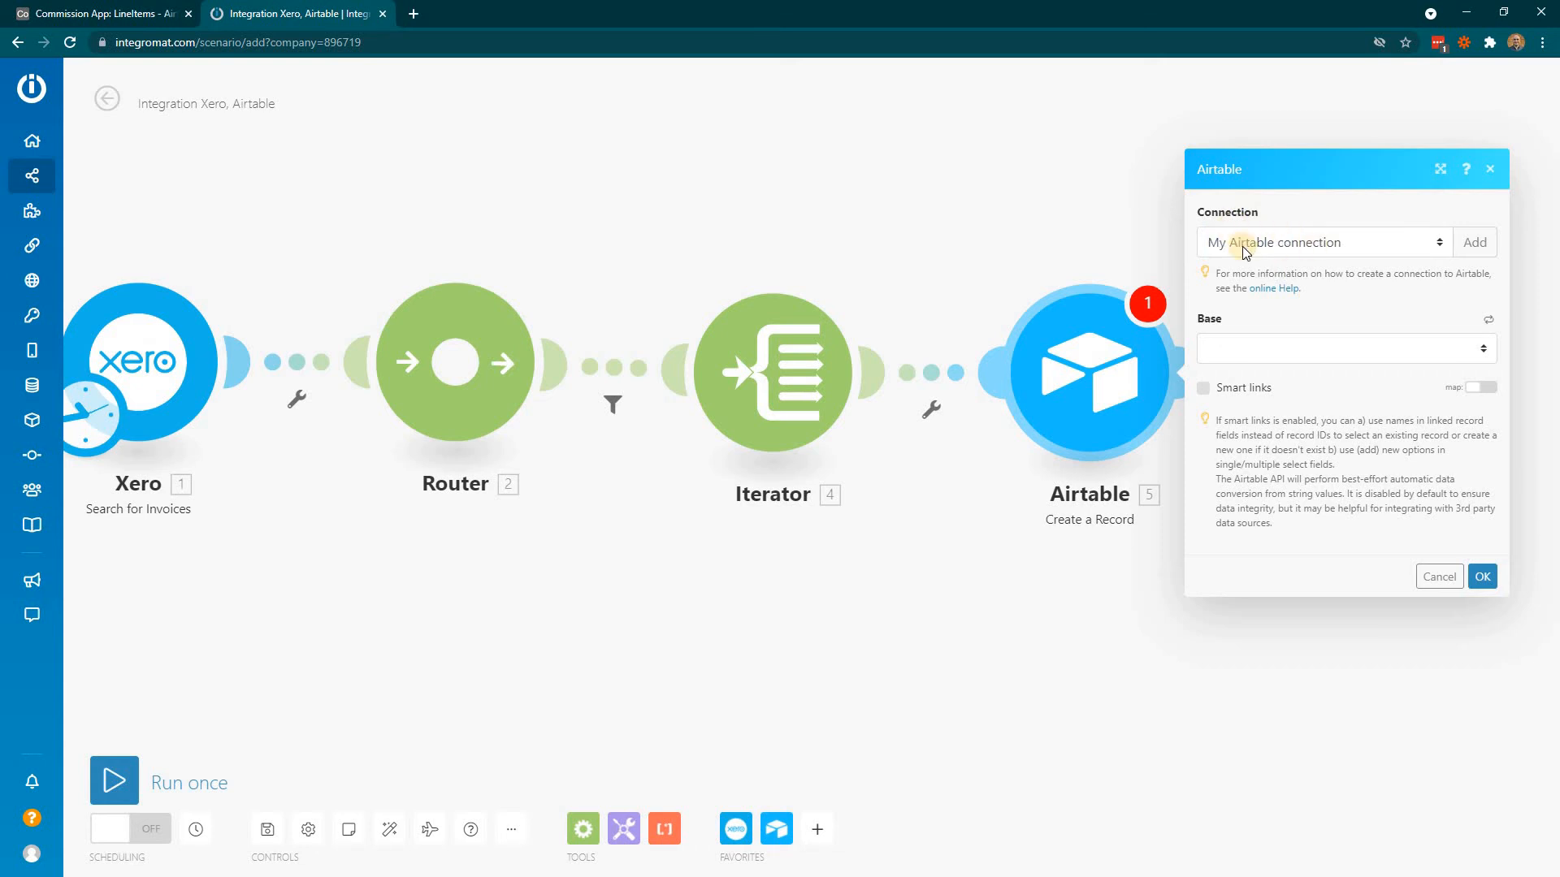
# Point the Airtable module to the Commission App base and its LineItems table.
pyautogui.click(1272, 356)
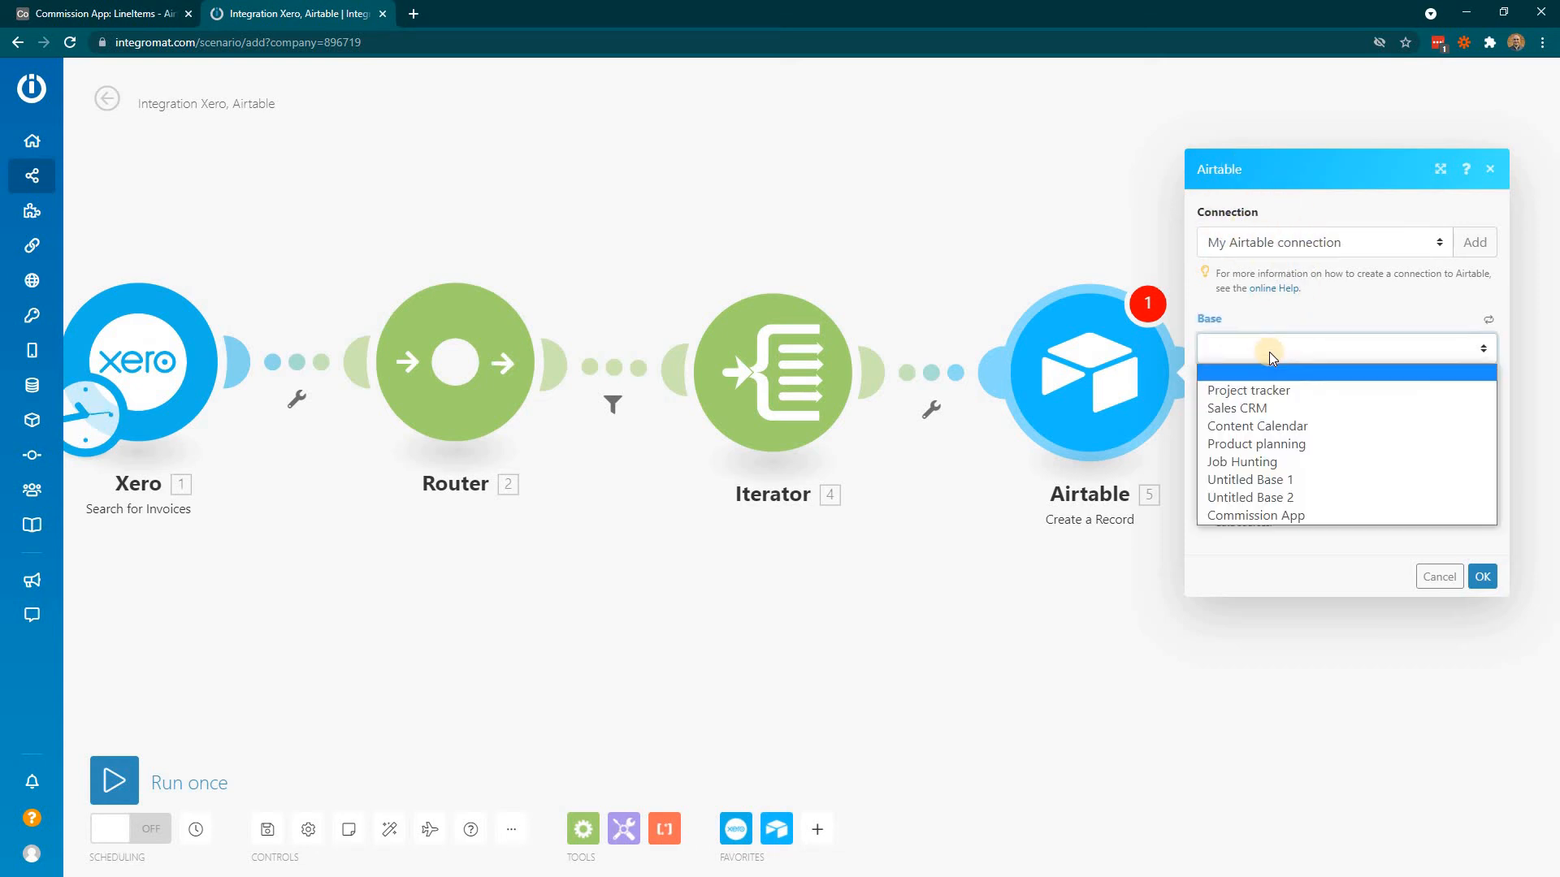
pyautogui.click(1269, 516)
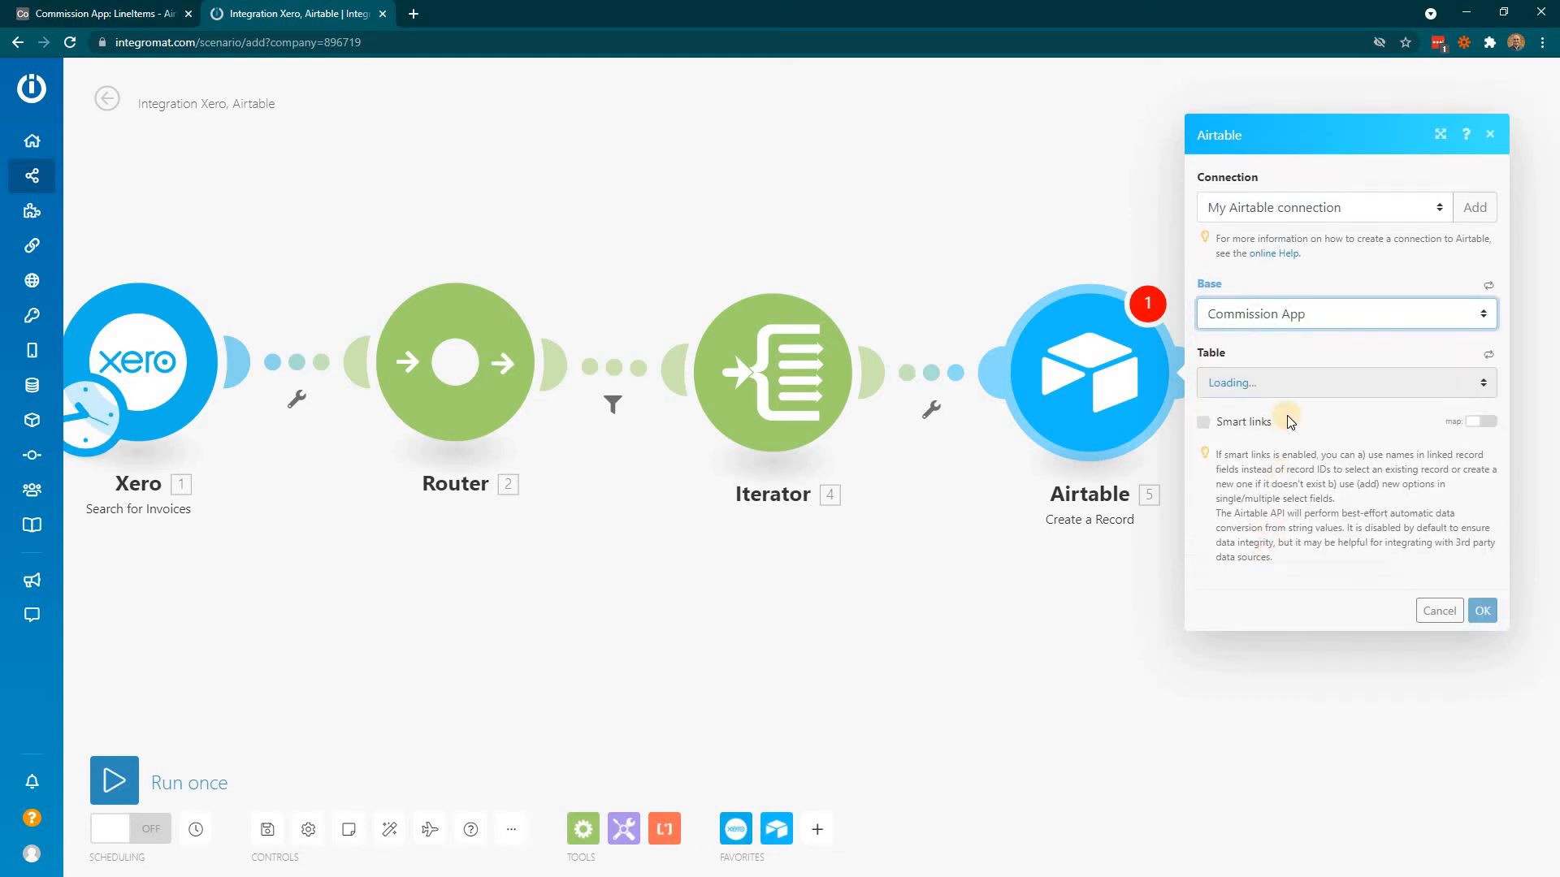
pyautogui.click(1271, 383)
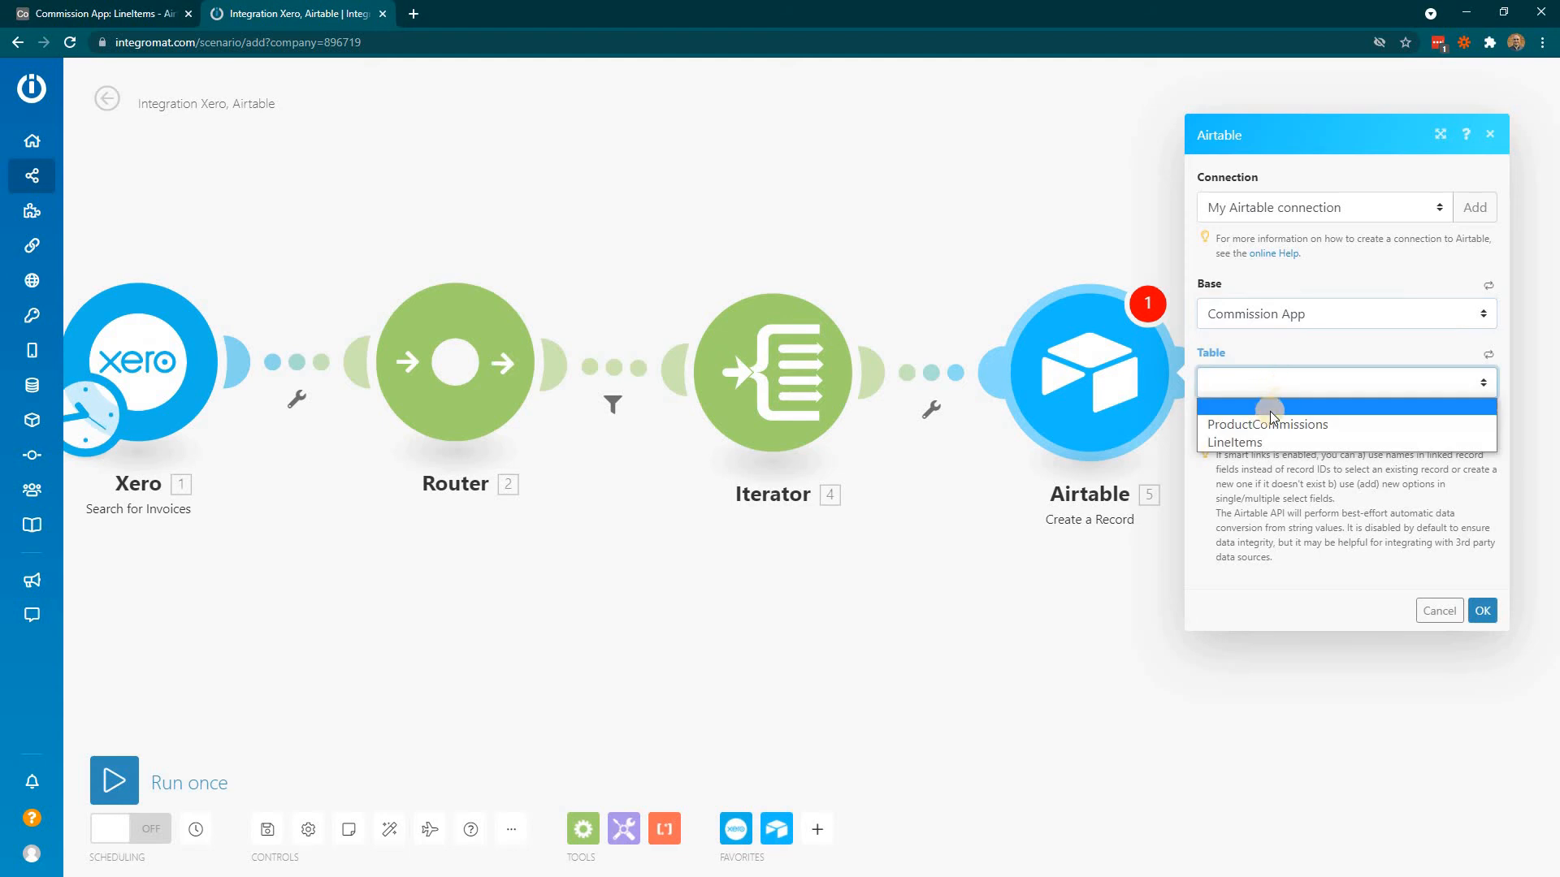
pyautogui.click(1256, 444)
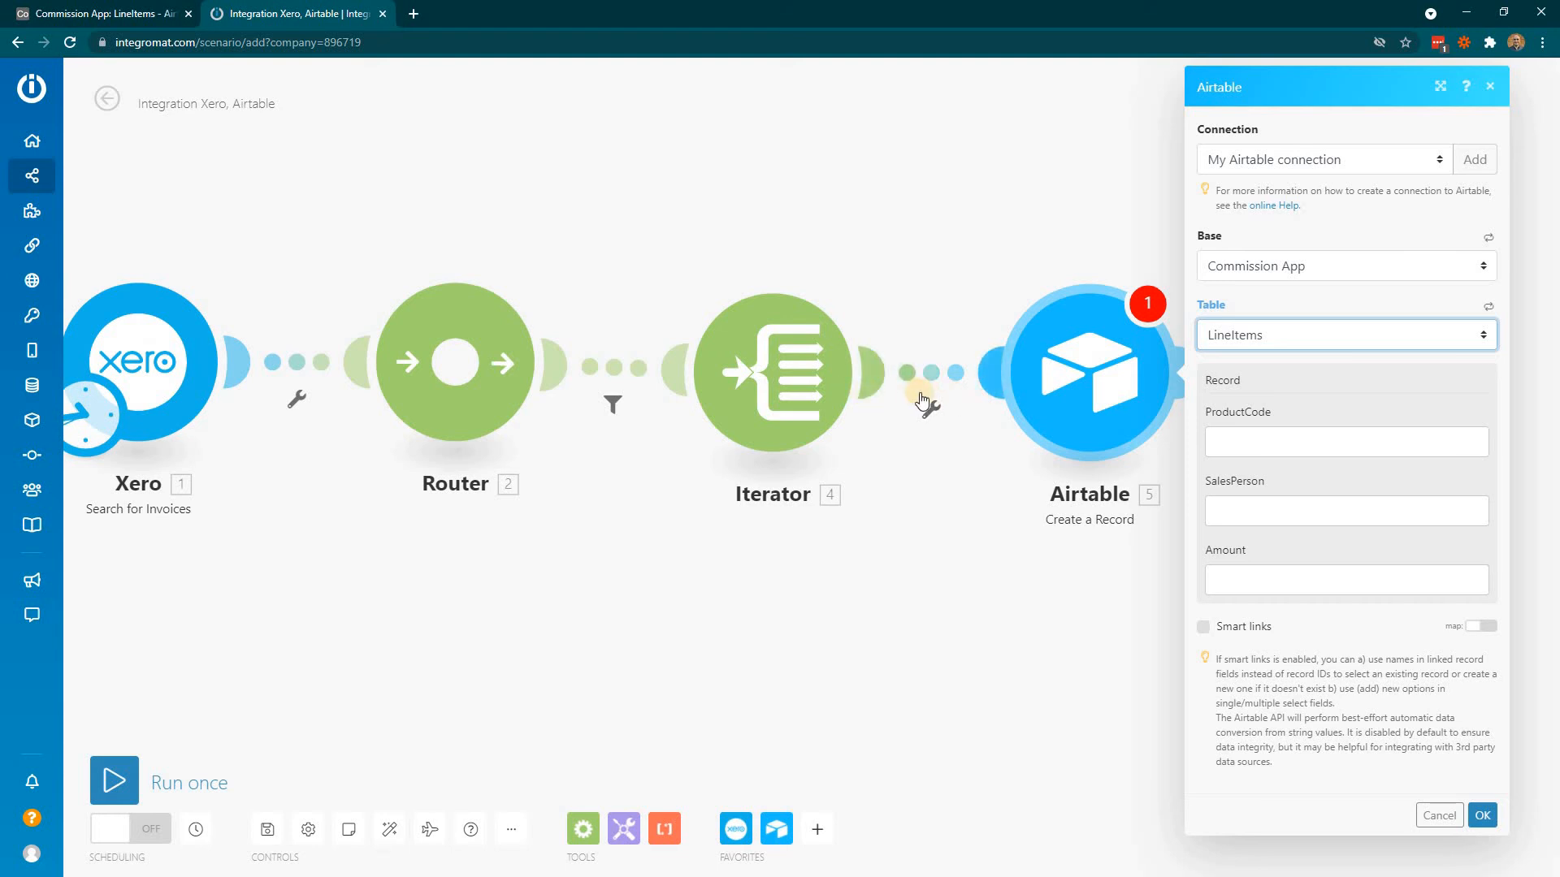
# Map ProductCode to the iterator's Account code, SalesPerson to Tracking[1]: Option and Amount to Line amount, and save the Airtable module.
pyautogui.click(1258, 439)
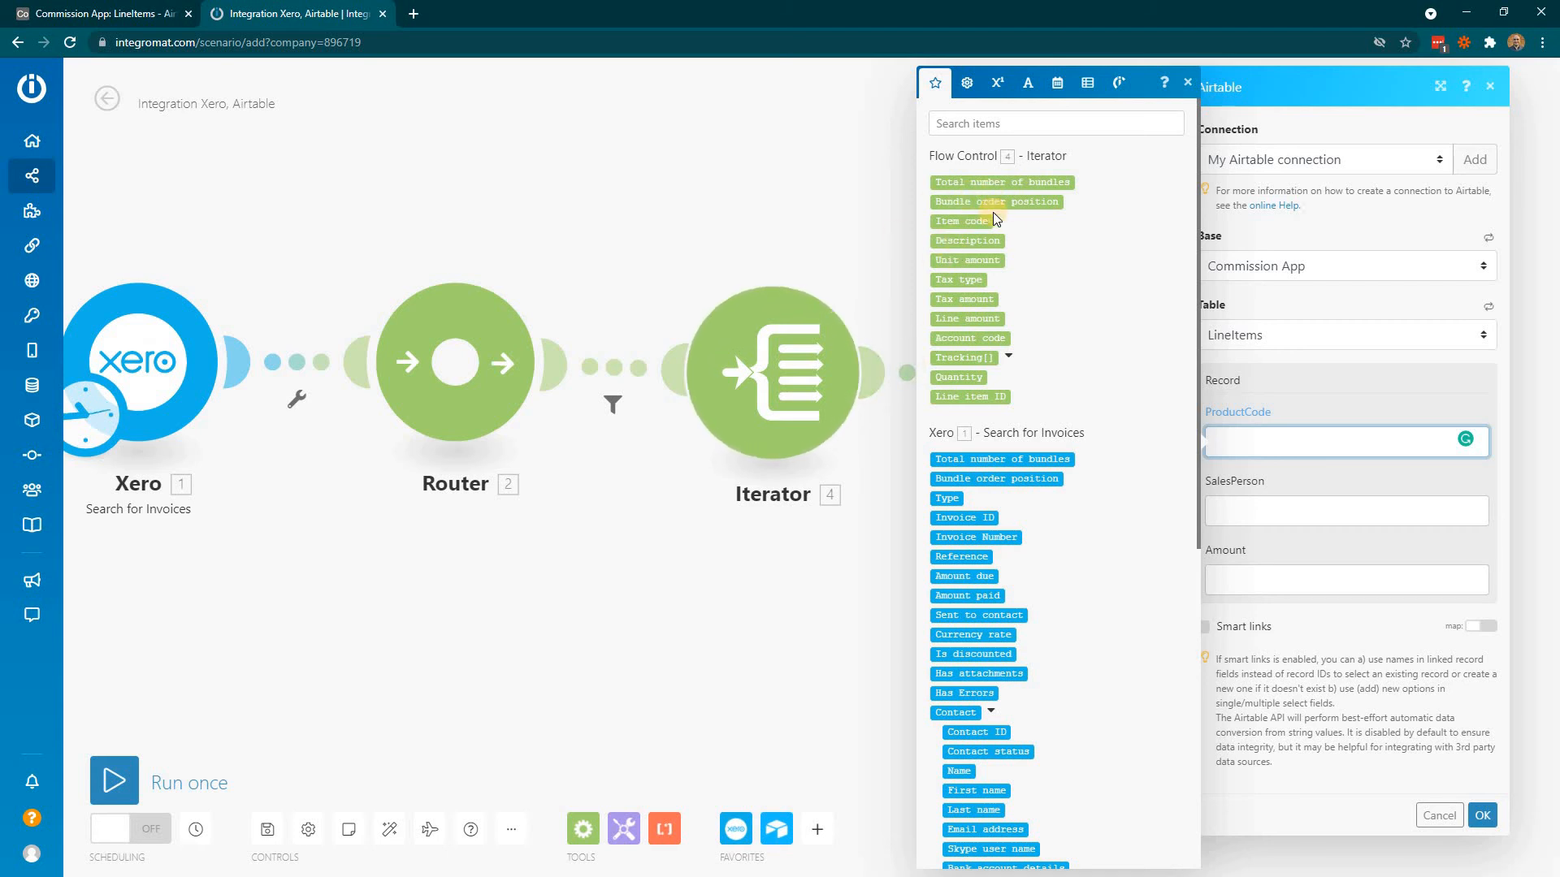
pyautogui.click(967, 339)
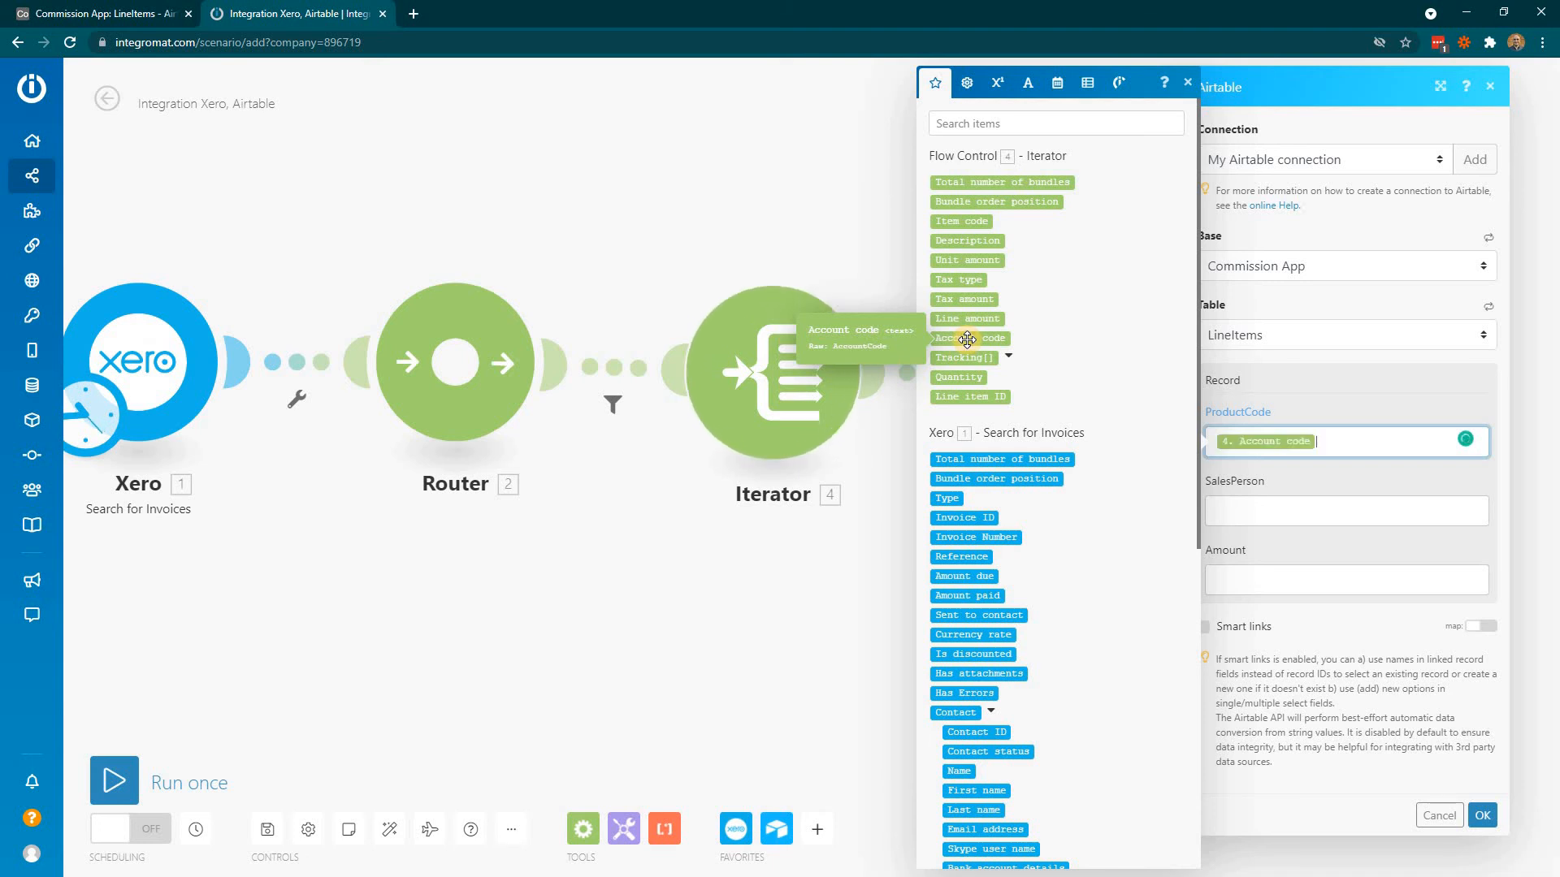
pyautogui.click(1261, 509)
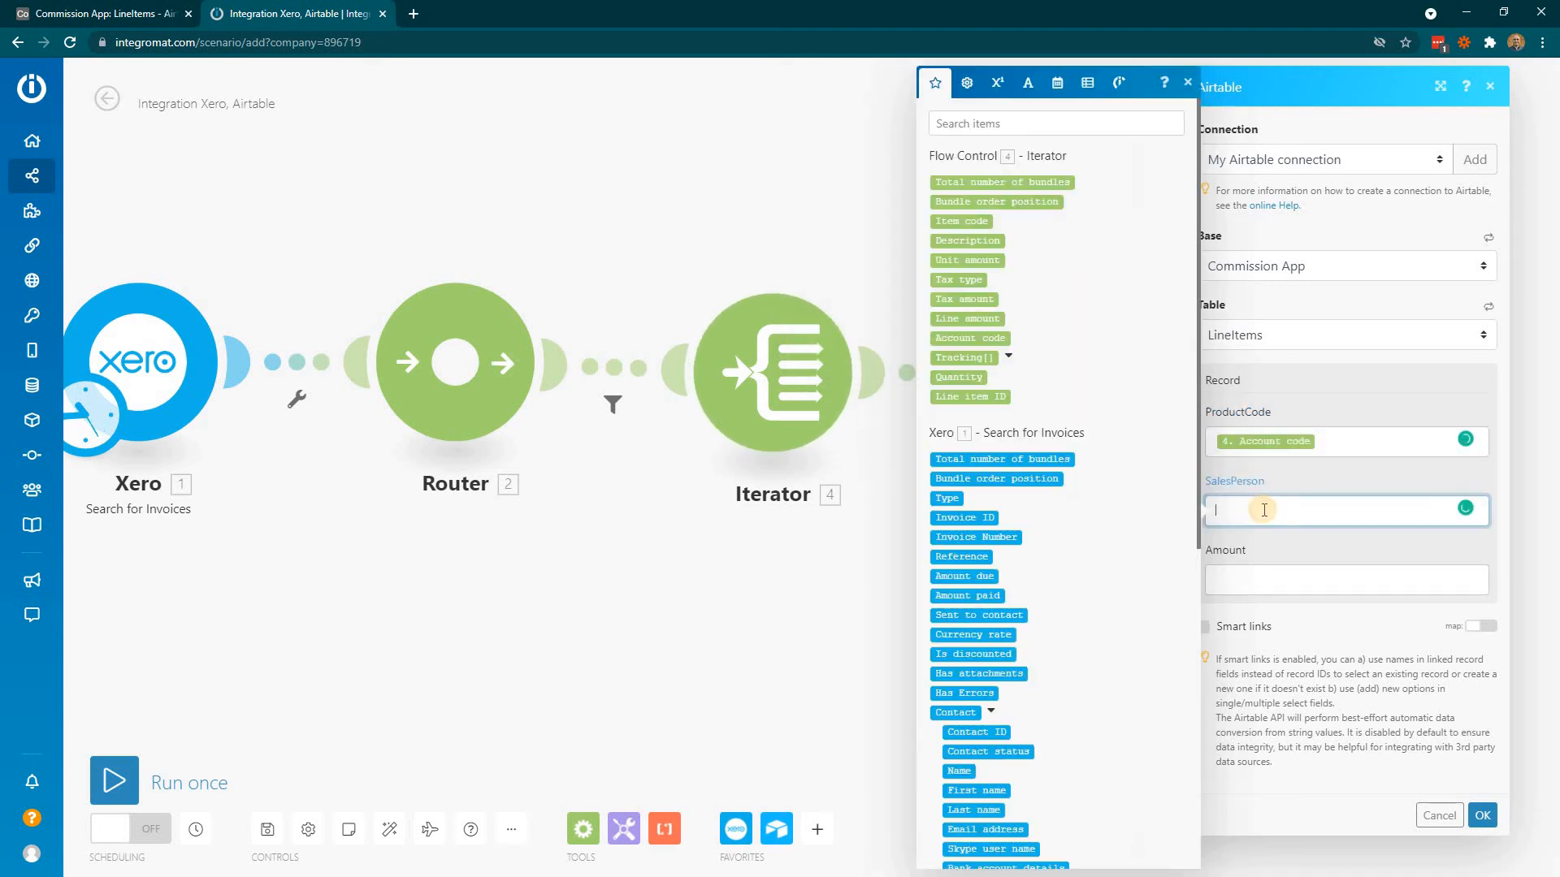
pyautogui.click(1009, 359)
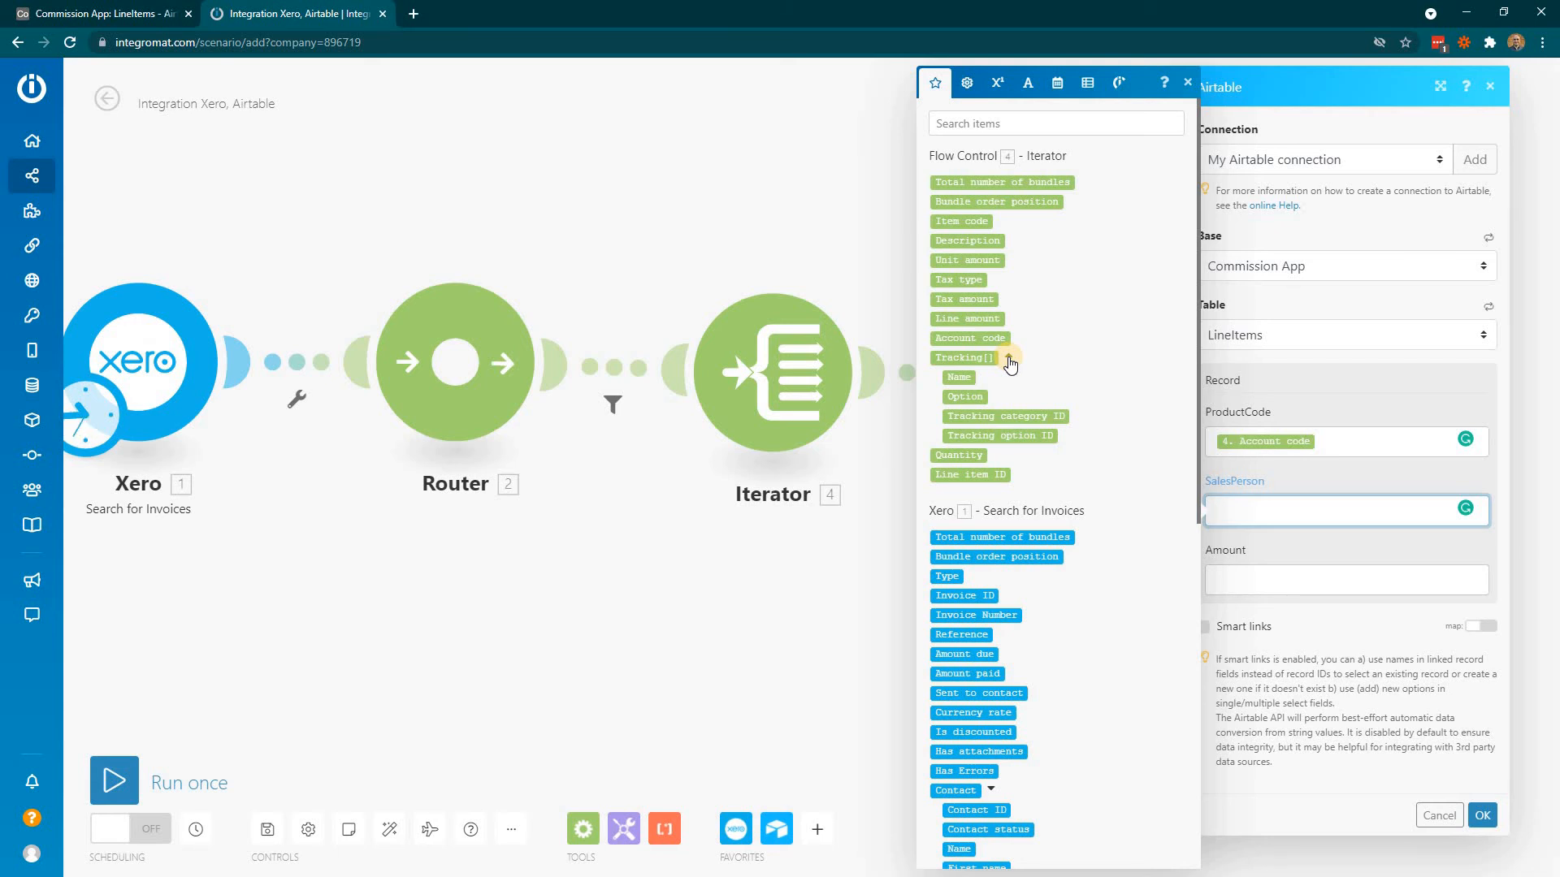
pyautogui.click(961, 396)
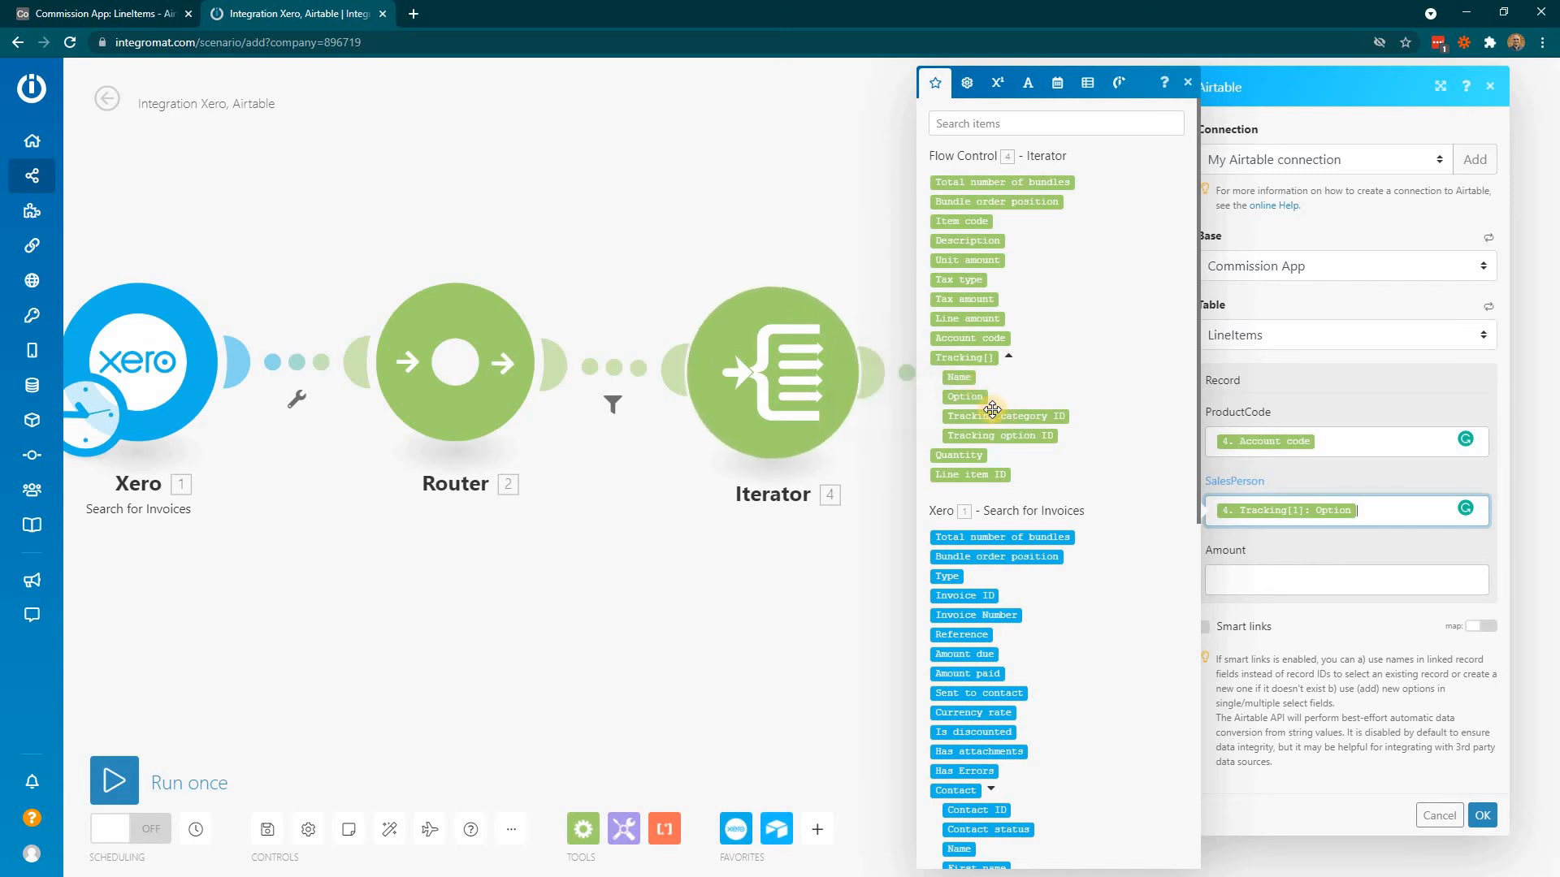
pyautogui.click(1294, 579)
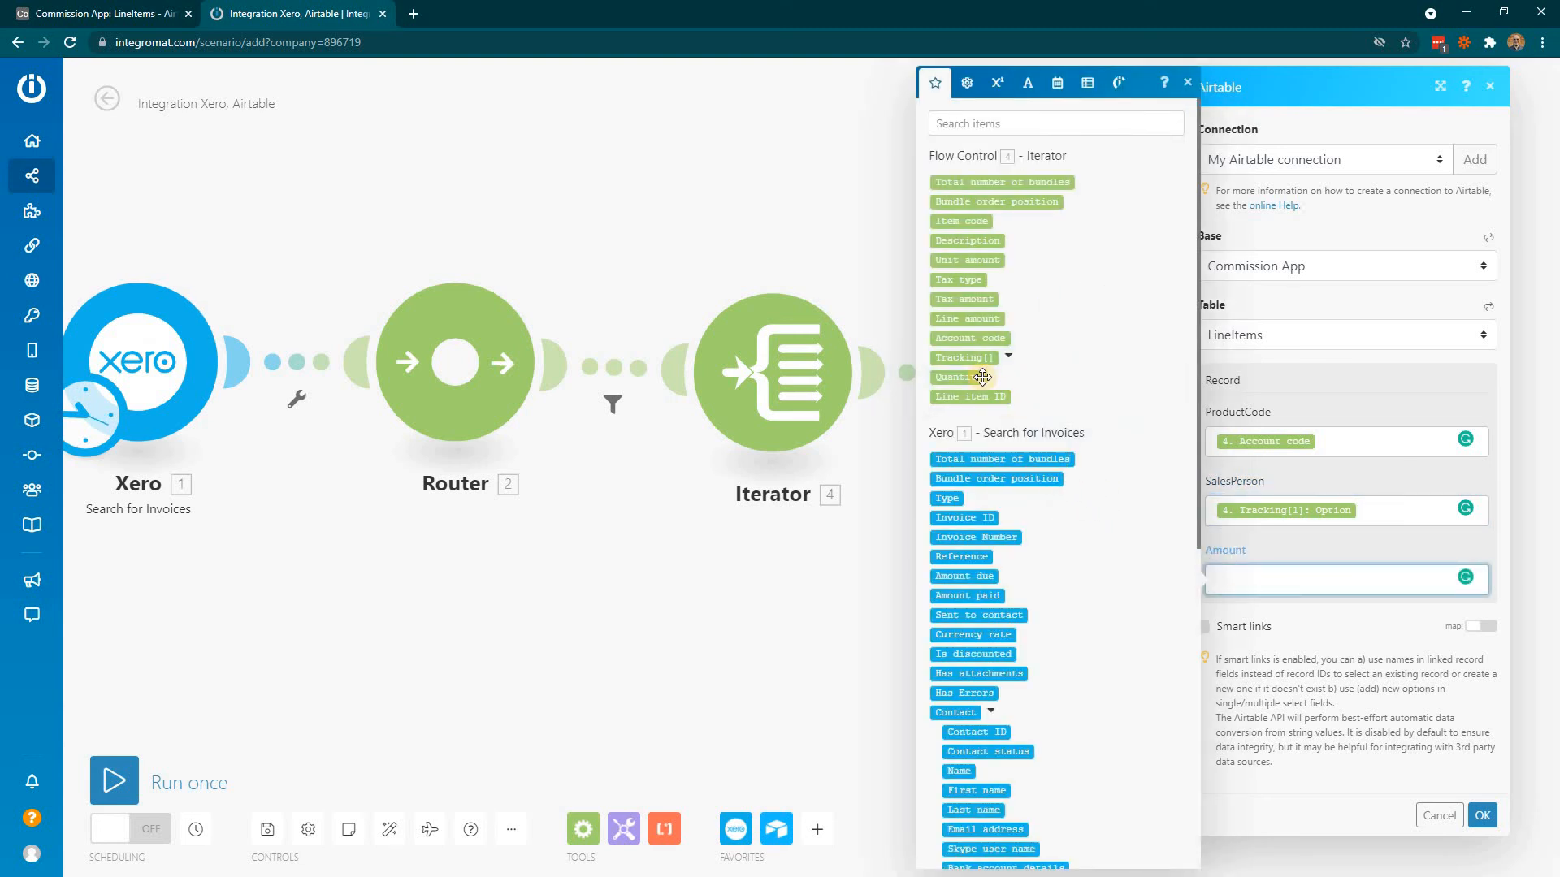
pyautogui.click(980, 320)
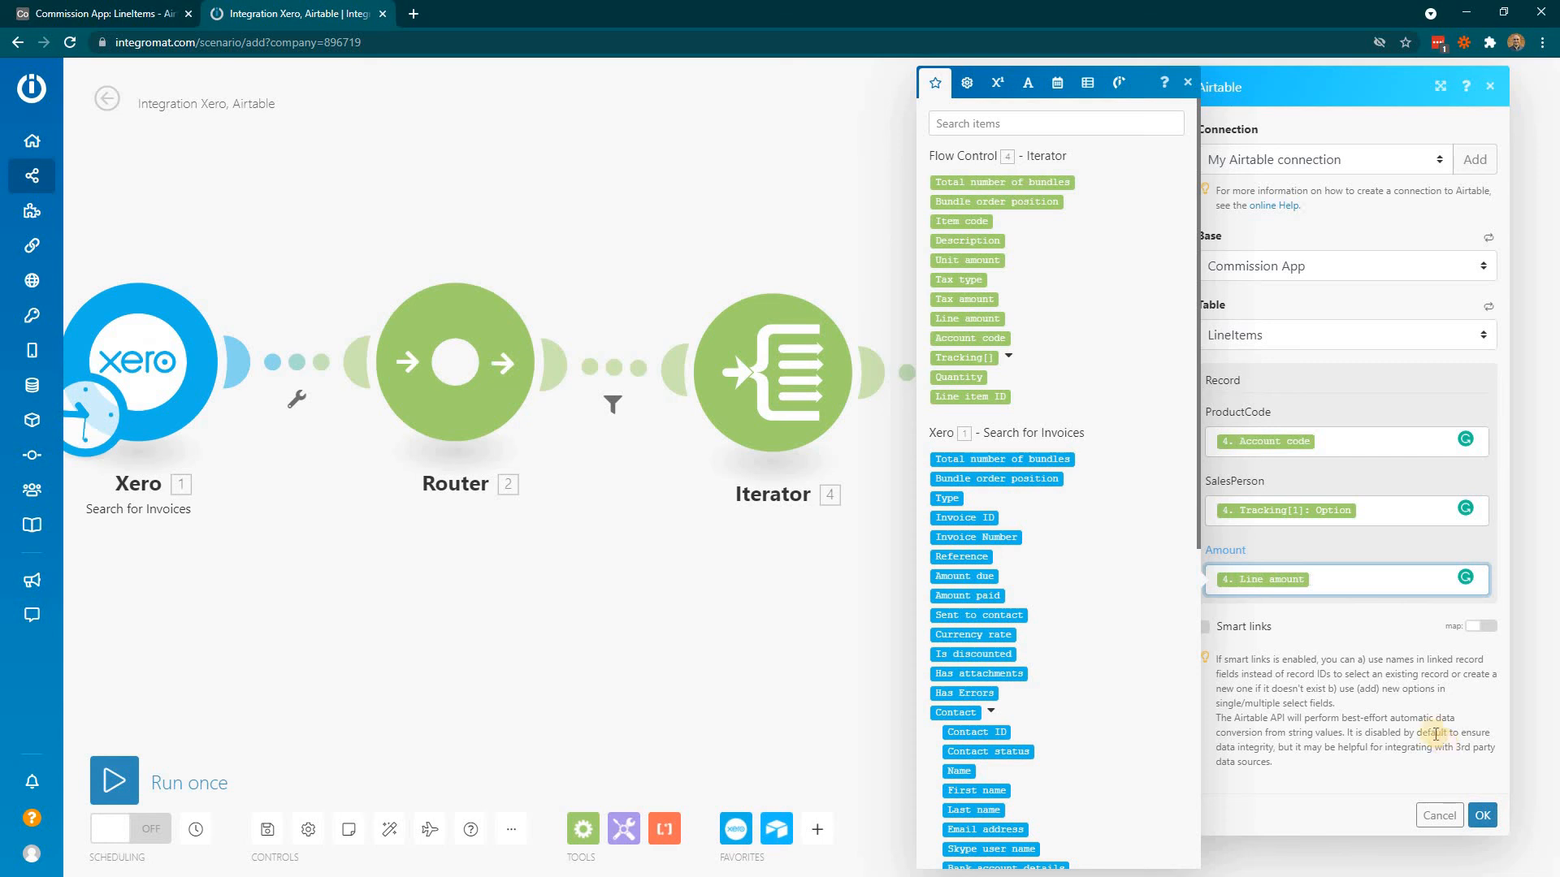
pyautogui.click(1415, 709)
pyautogui.click(1480, 815)
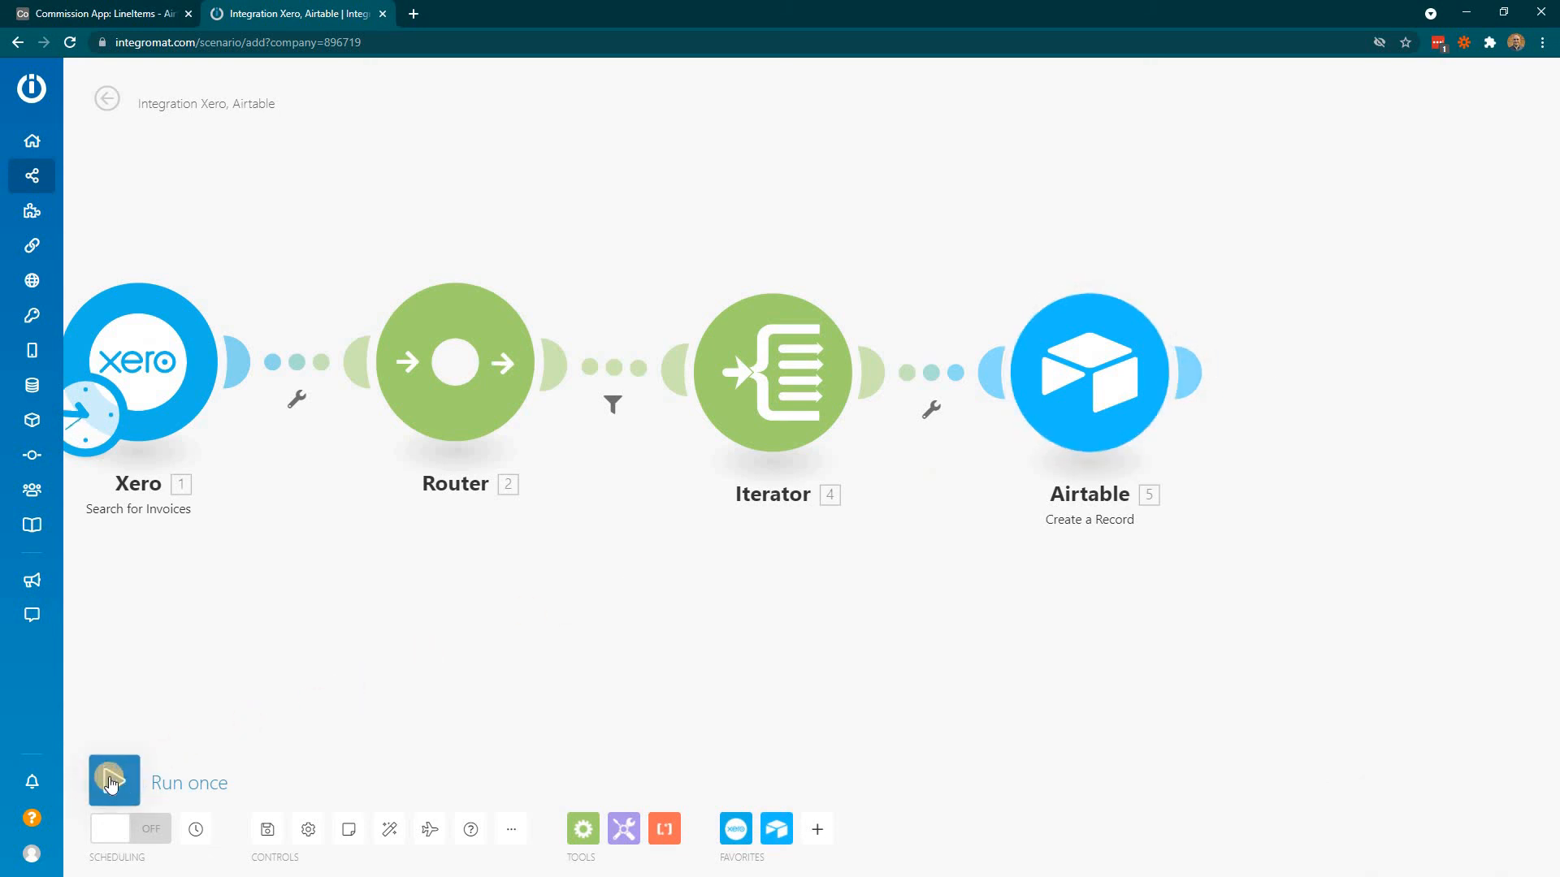
# Run the scenario once and switch to the Airtable LineItems table.
pyautogui.click(111, 782)
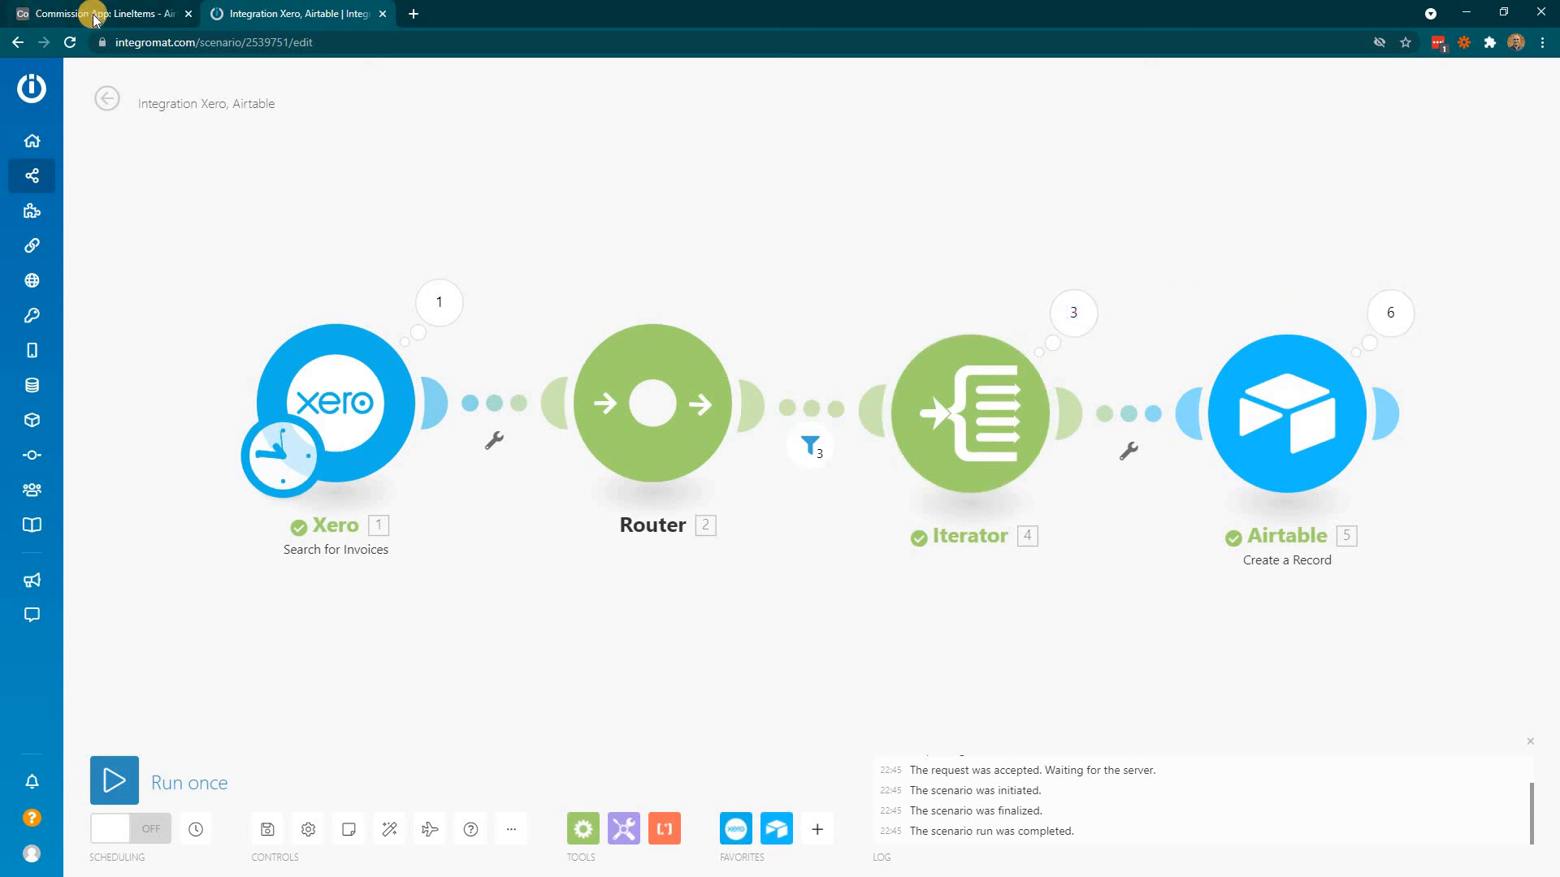
pyautogui.click(152, 8)
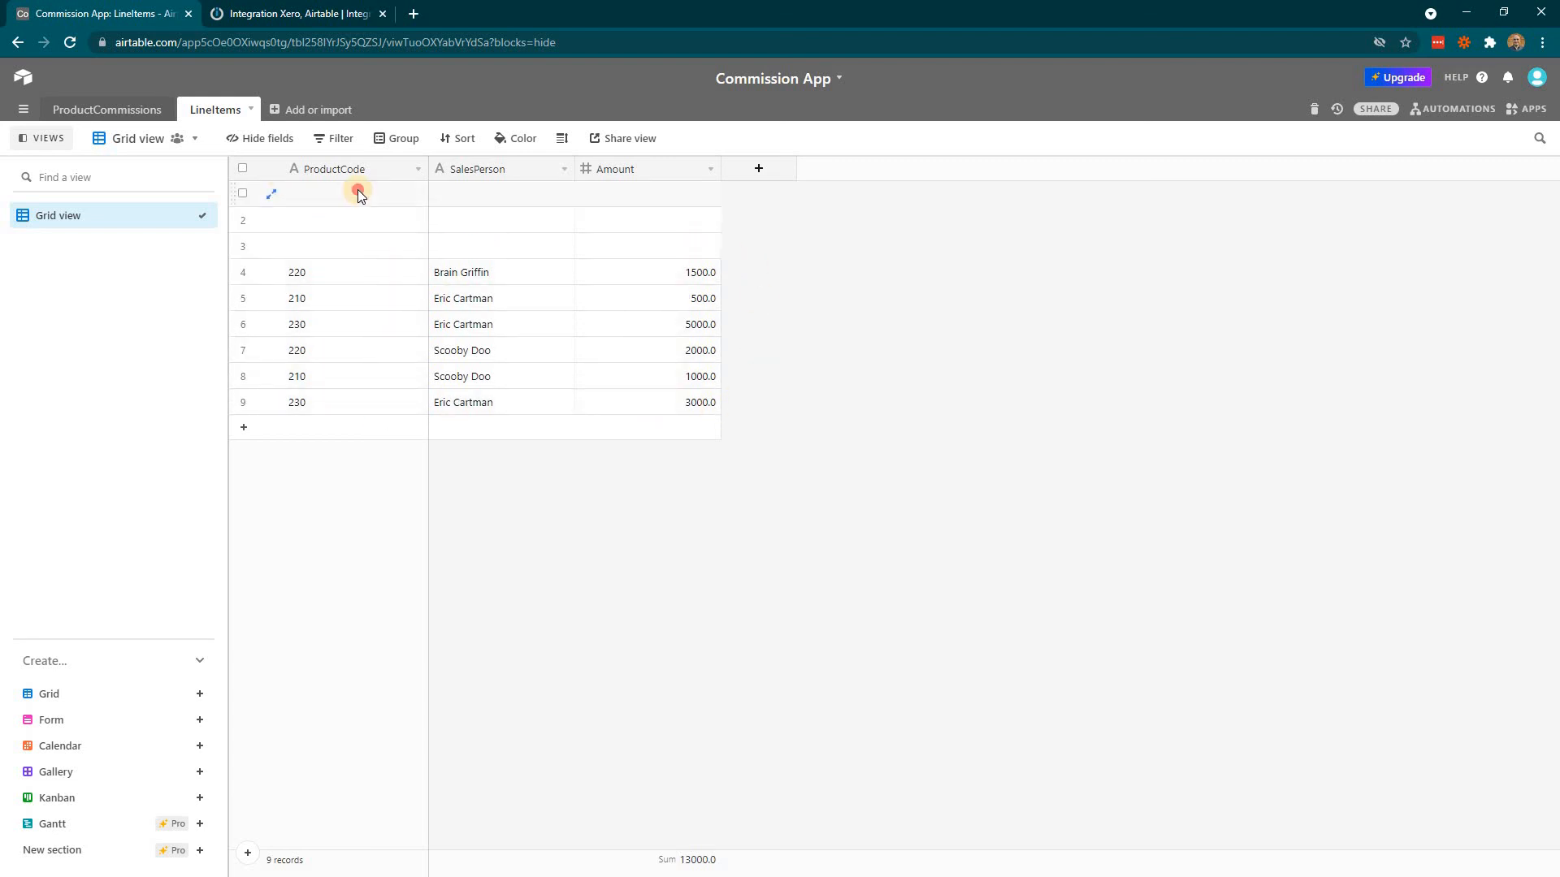
# Delete the three blank records at the start of the LineItems table.
pyautogui.moveTo(358, 193); pyautogui.dragTo(357, 251)
pyautogui.rightClick(357, 245)
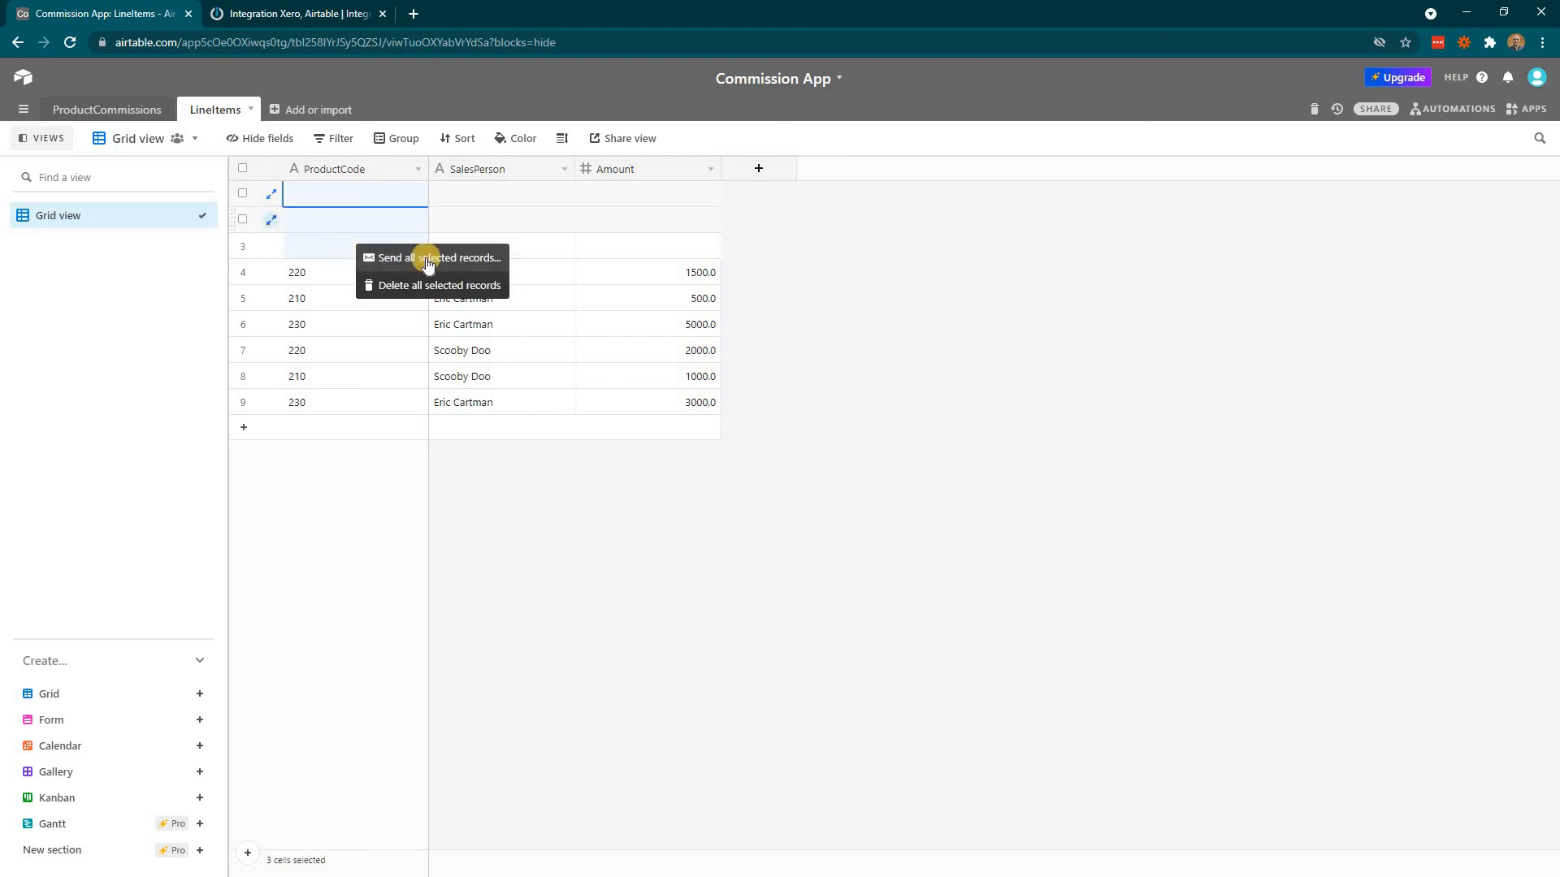
pyautogui.click(435, 291)
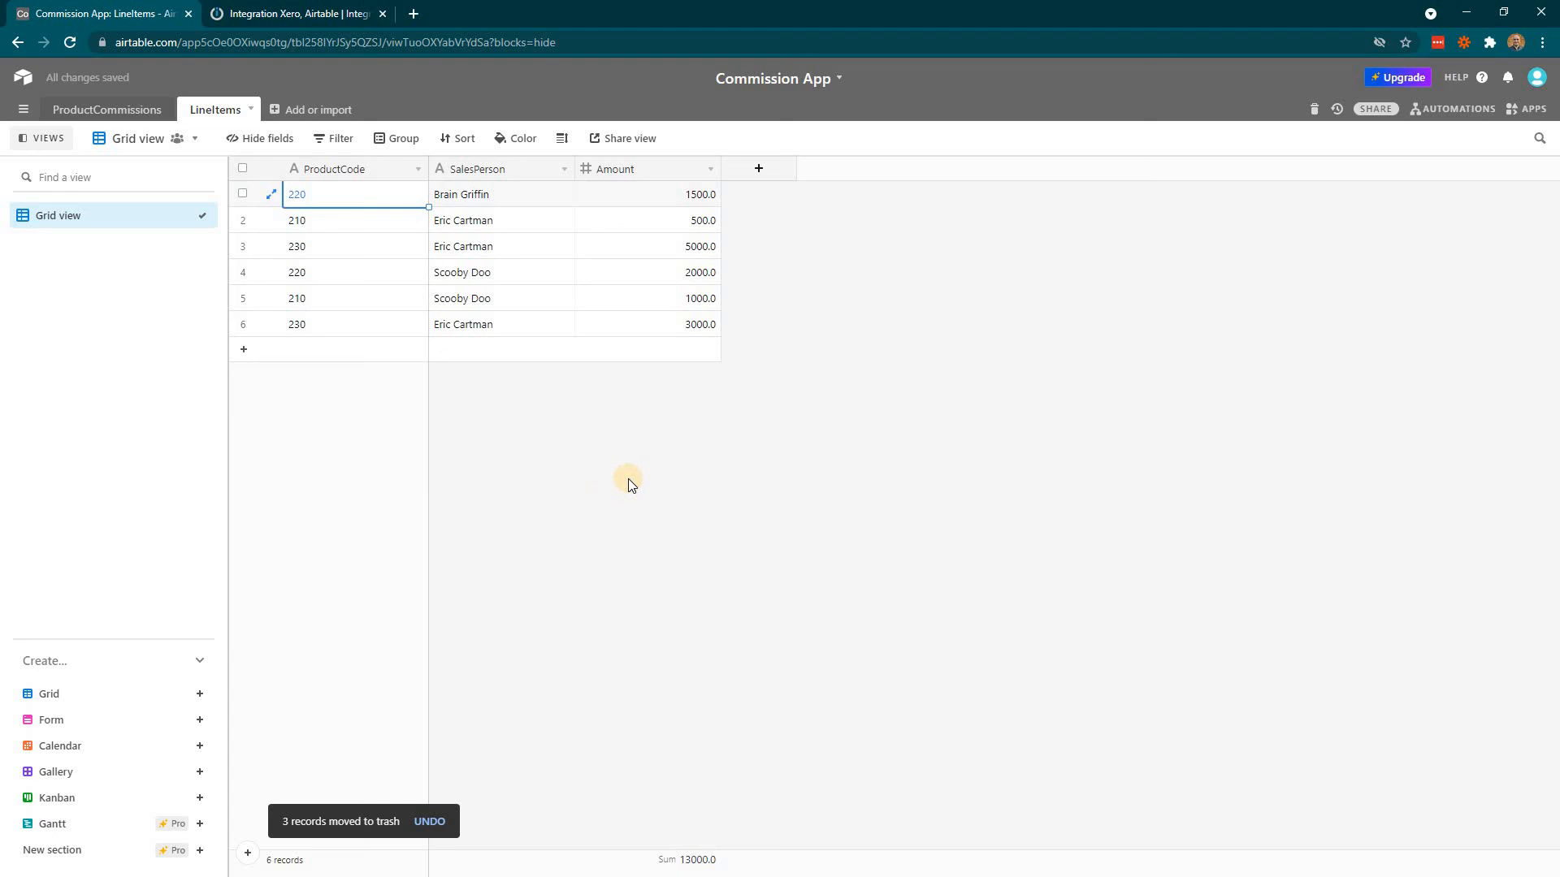
pyautogui.click(602, 402)
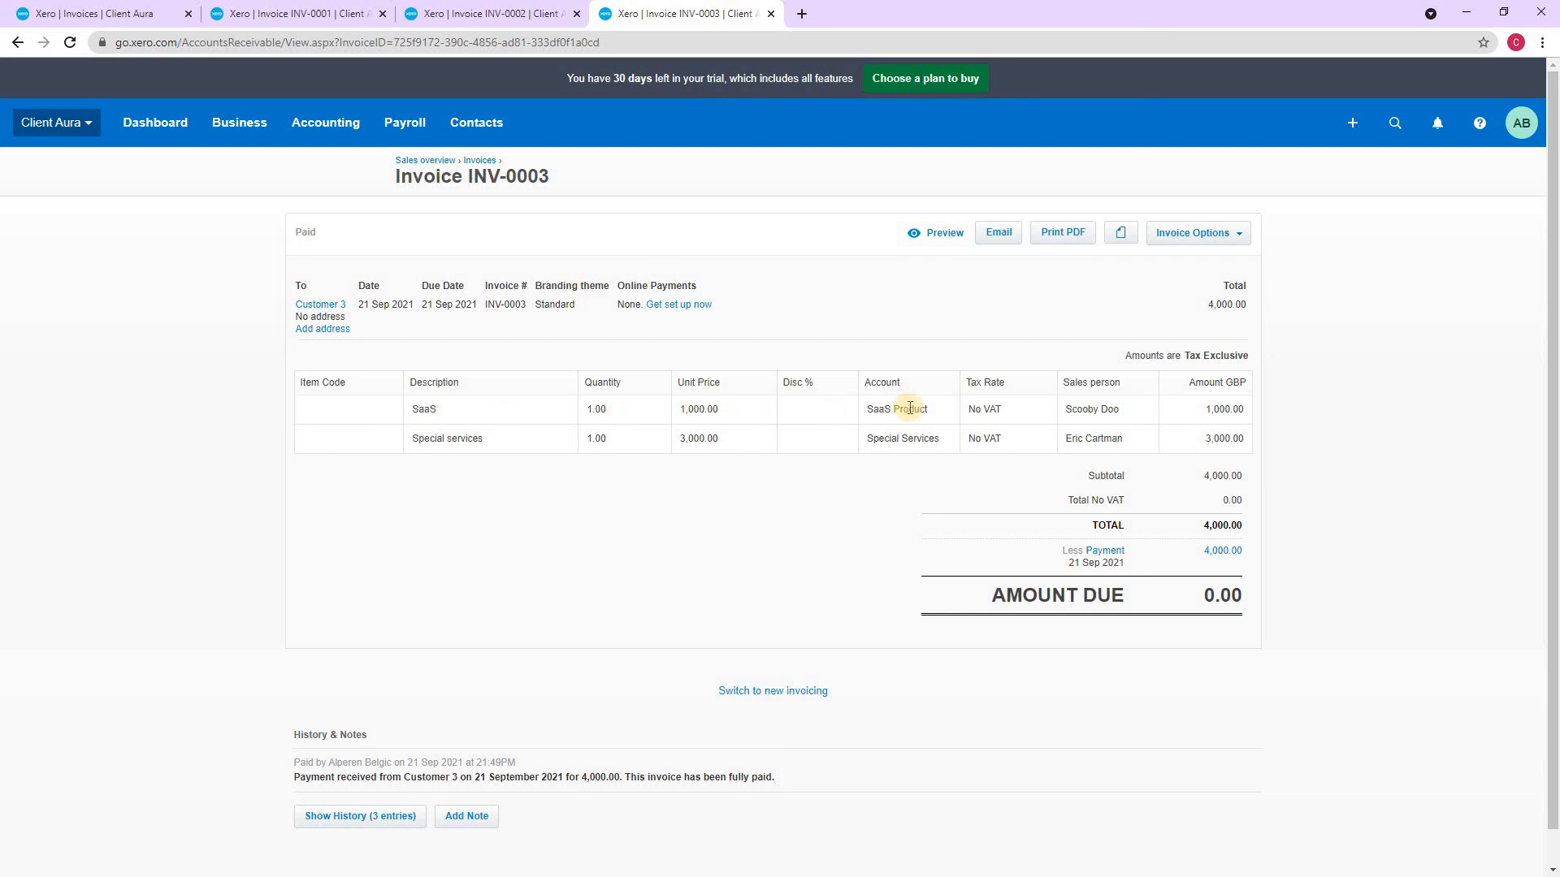
# Compare the line items of Xero invoice INV-0003 with the Airtable LineItems records, and review the completed Integromat scenario.
pyautogui.moveTo(1072, 406); pyautogui.dragTo(1225, 406)
pyautogui.hotkey('alt', 'Tab')
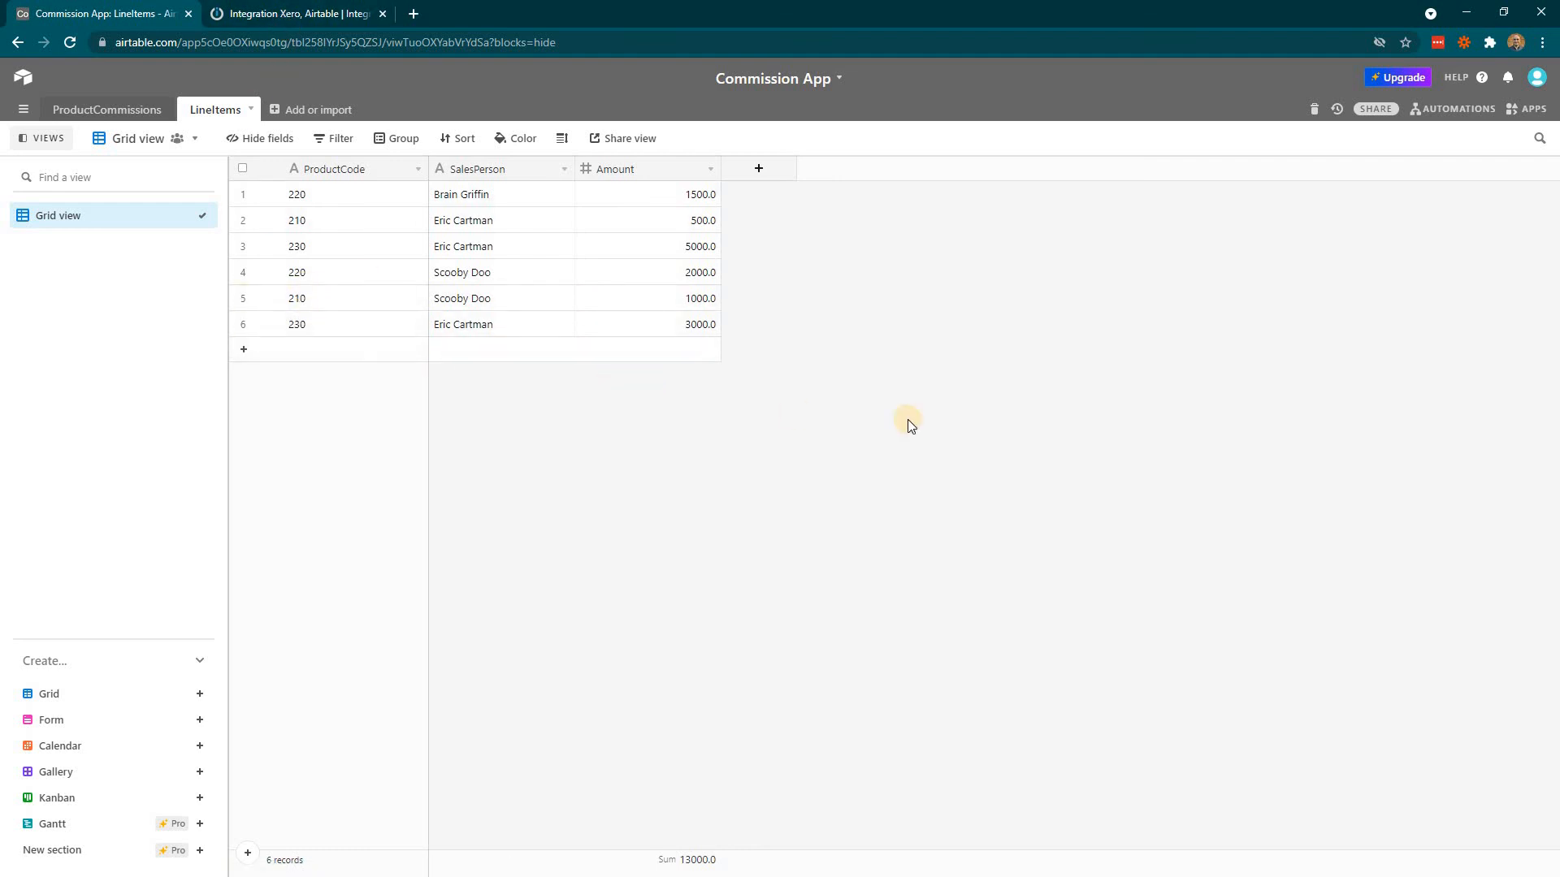
pyautogui.hotkey('alt', 'Tab')
pyautogui.hotkey('alt', 'Tab')
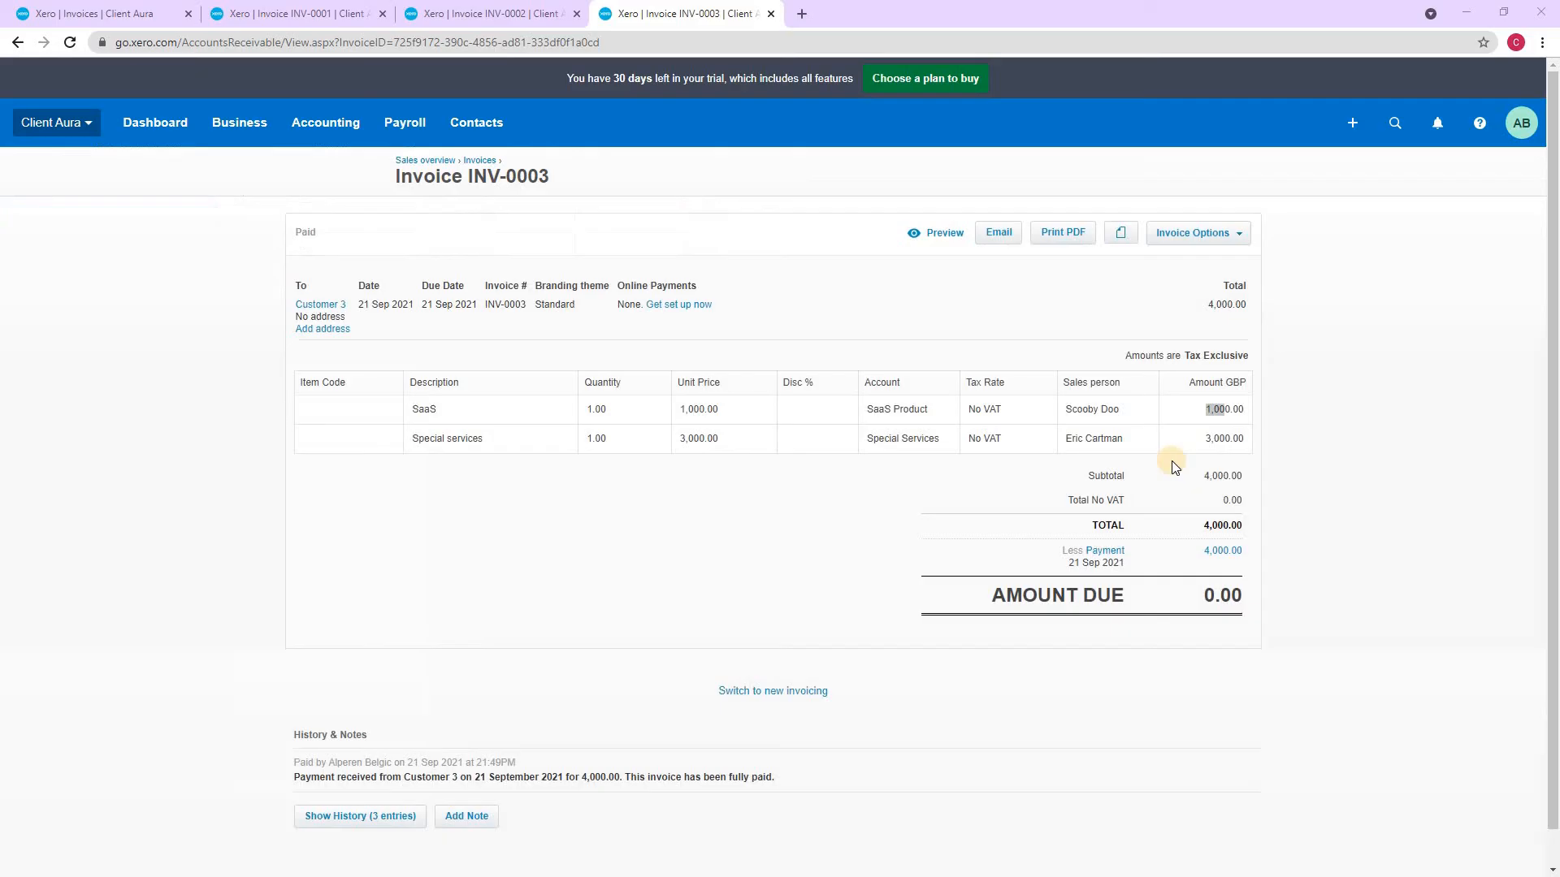
pyautogui.moveTo(1200, 440); pyautogui.dragTo(1307, 452)
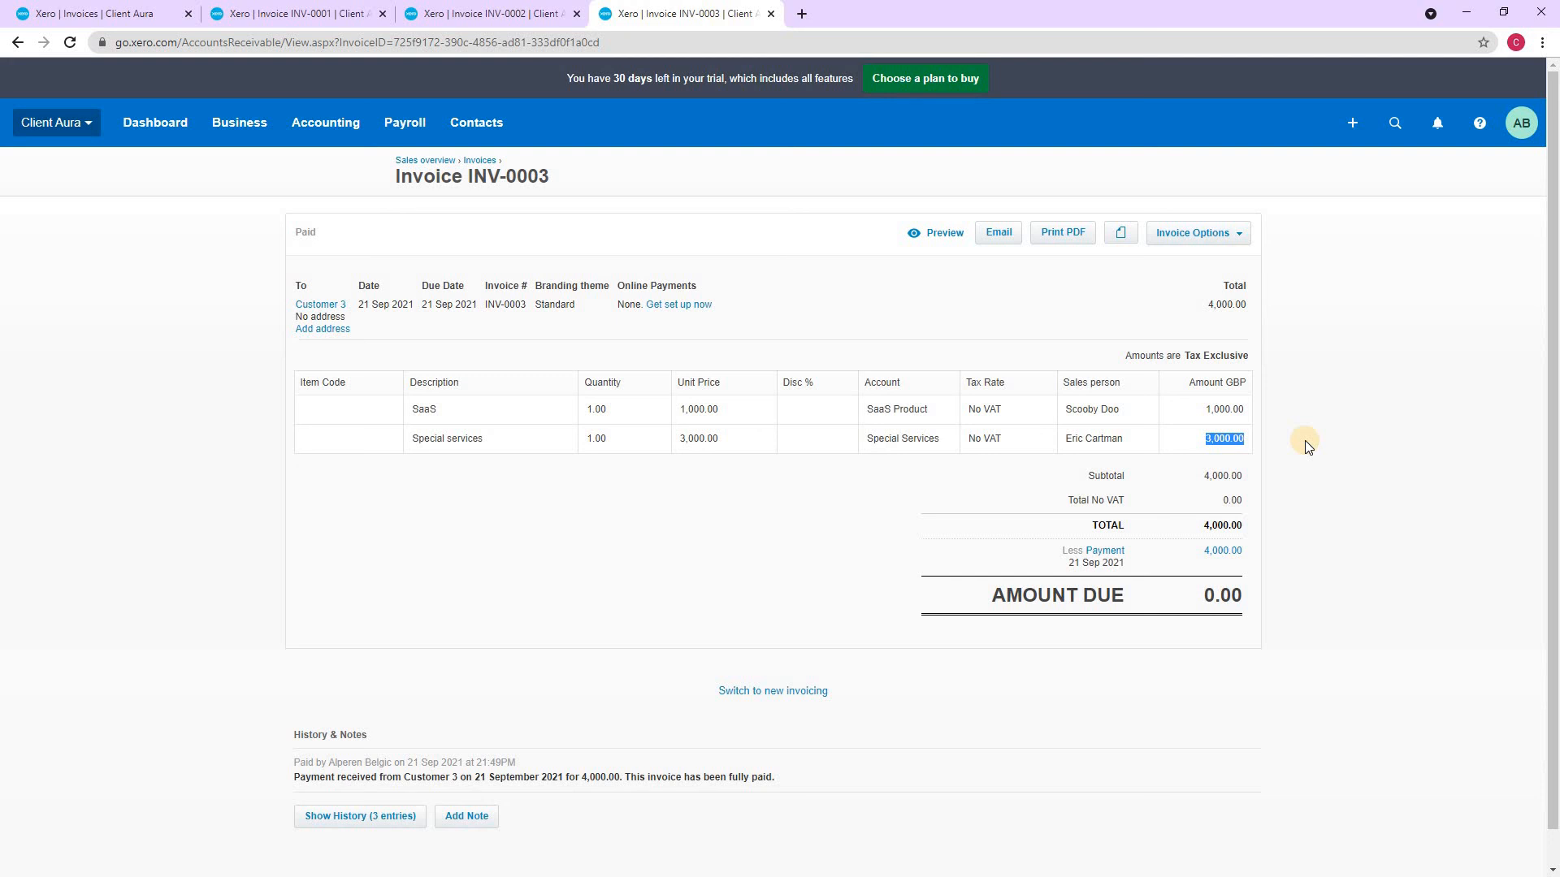
pyautogui.hotkey('alt', 'Tab')
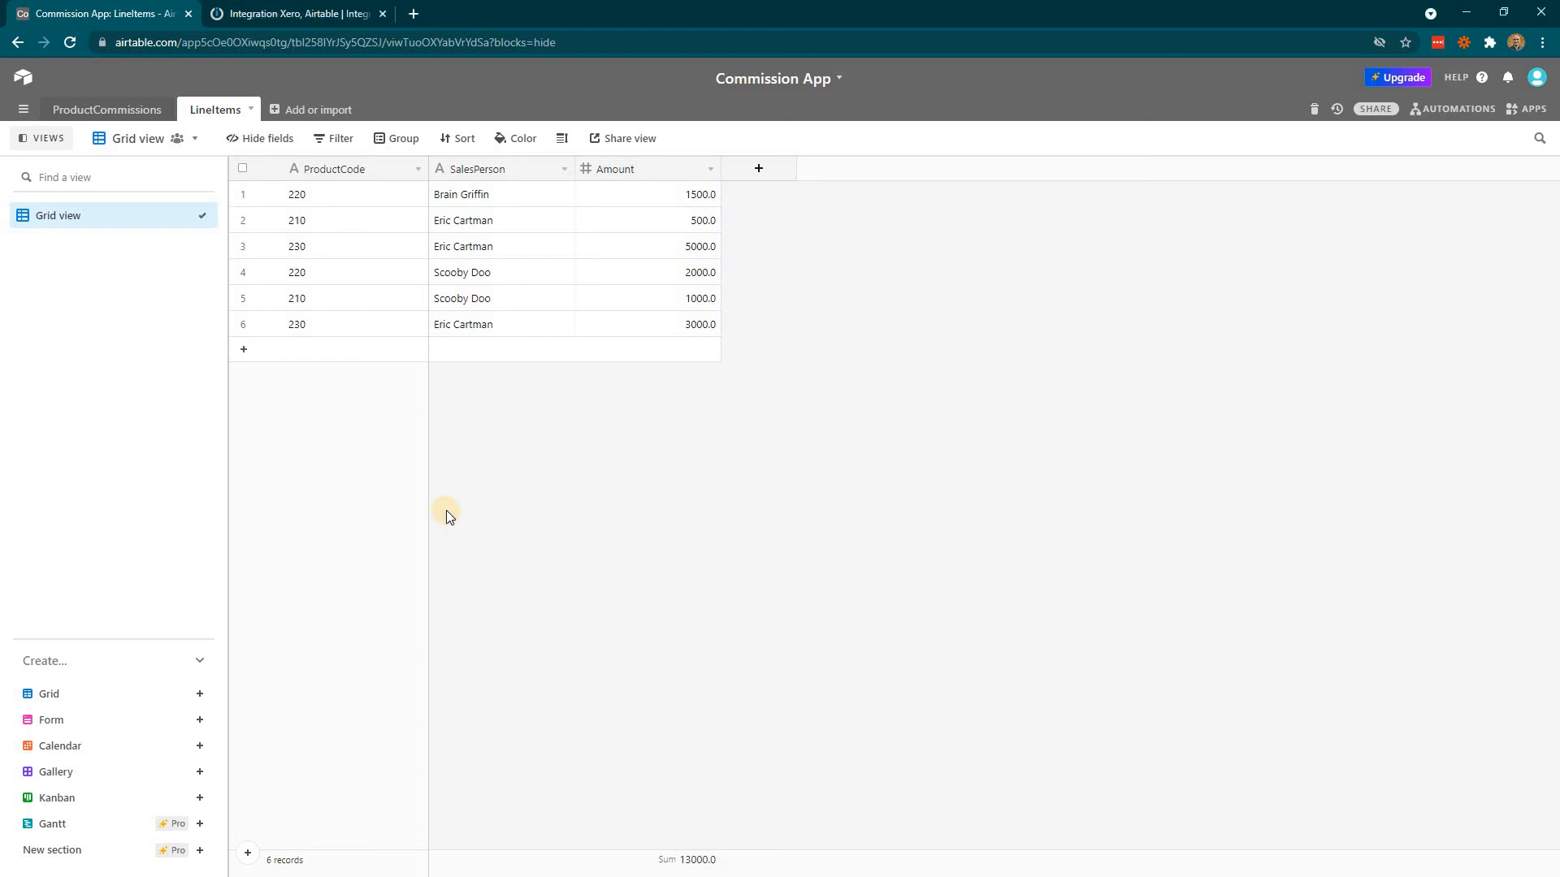
pyautogui.click(288, 14)
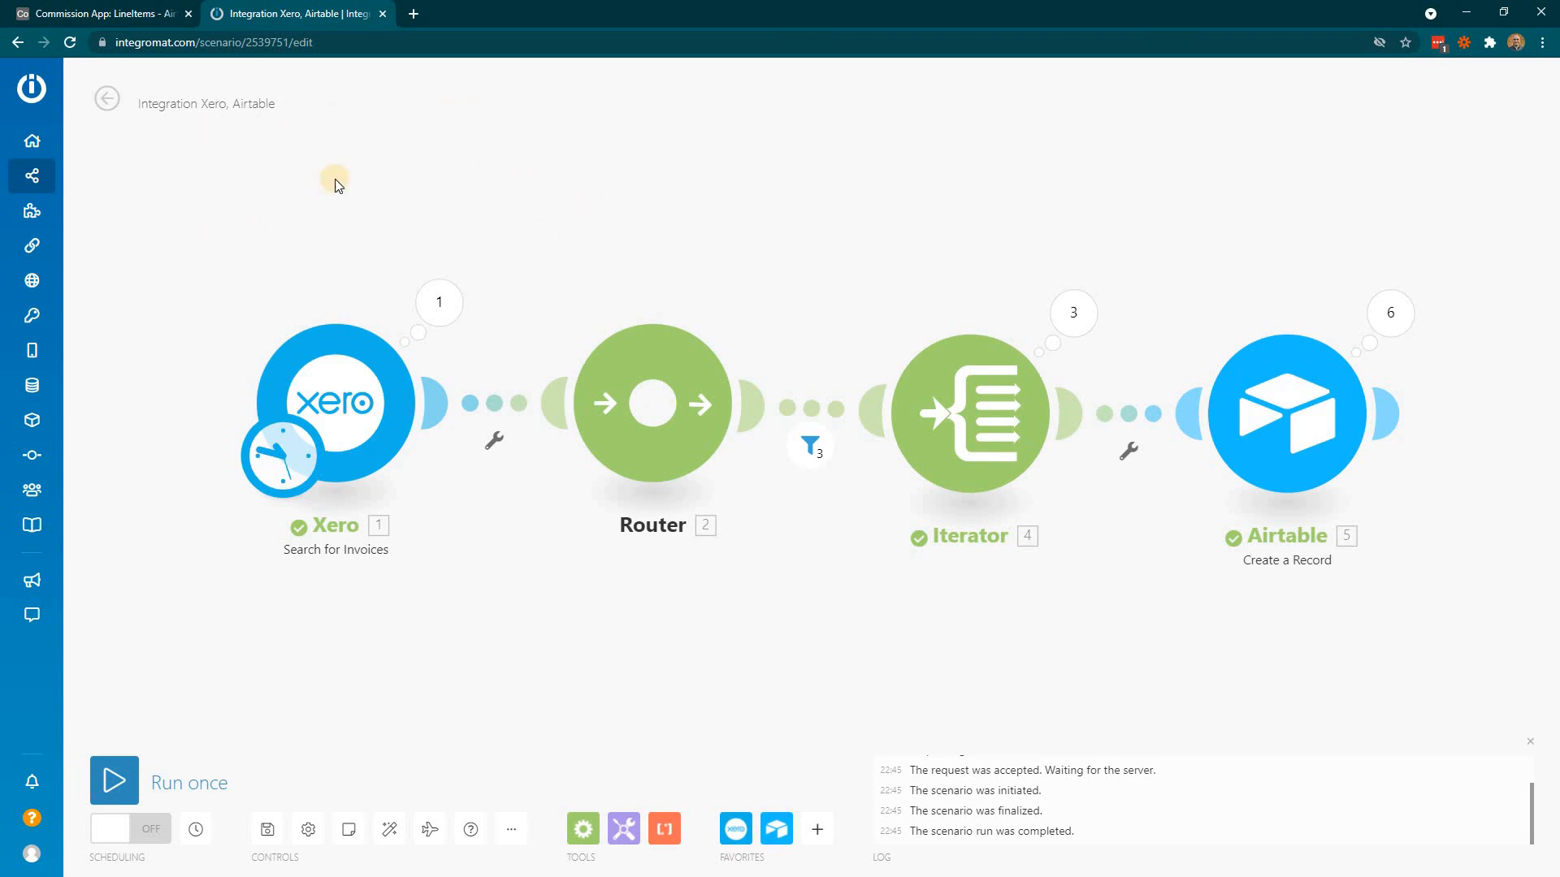
pyautogui.click(119, 17)
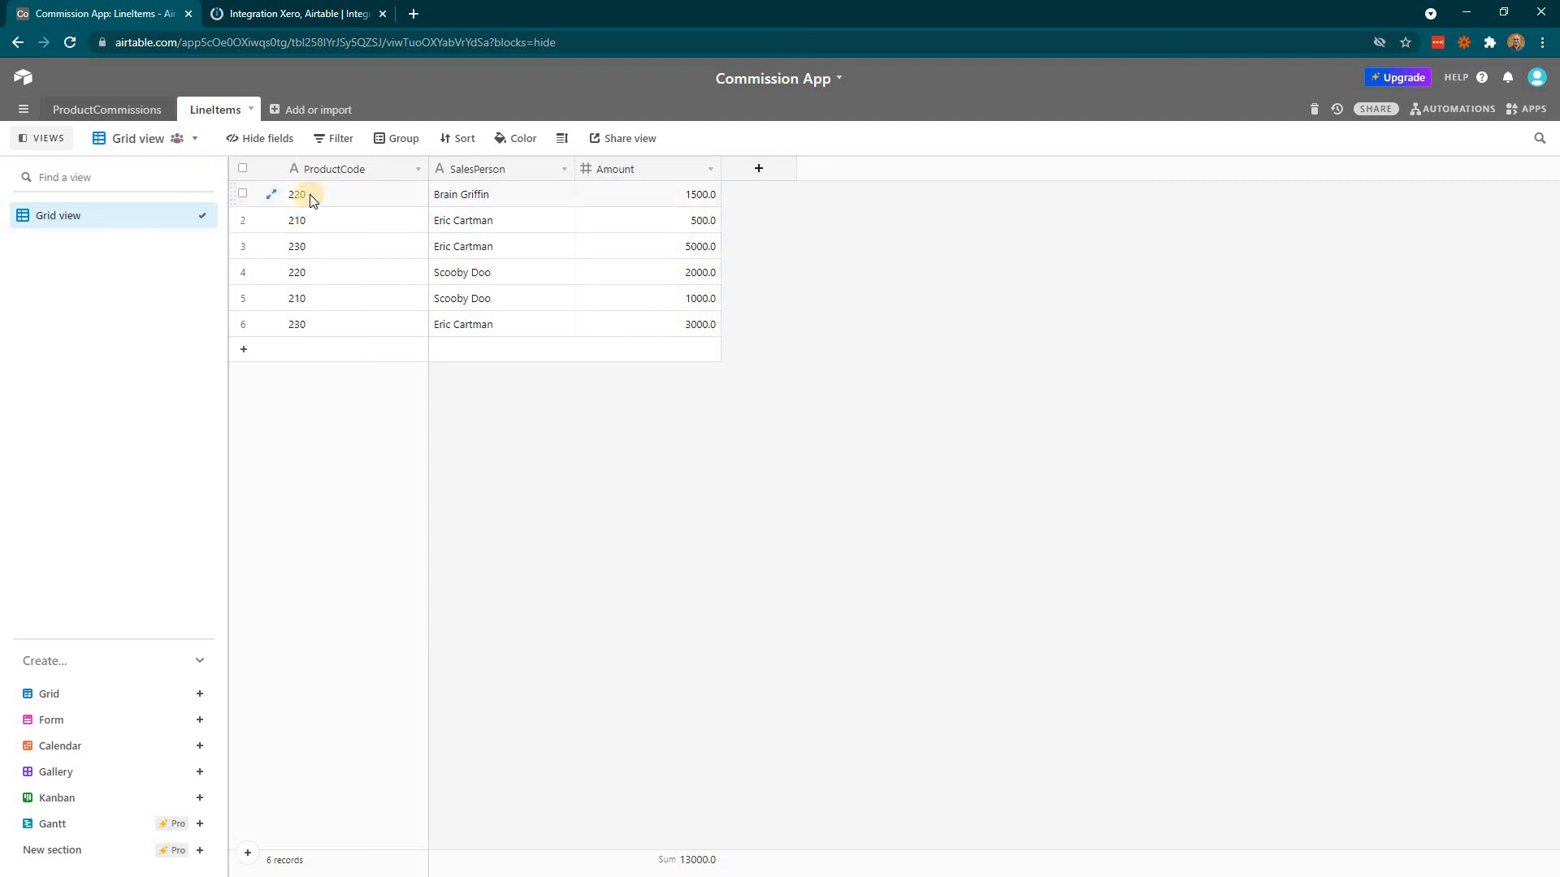
# Copy product codes 220, 210 and 230 from the first three LineItems records over the three ProductCode cells in the ProductCommissions table.
pyautogui.moveTo(310, 208); pyautogui.dragTo(315, 235)
pyautogui.hotkey('ctrl', 'c')
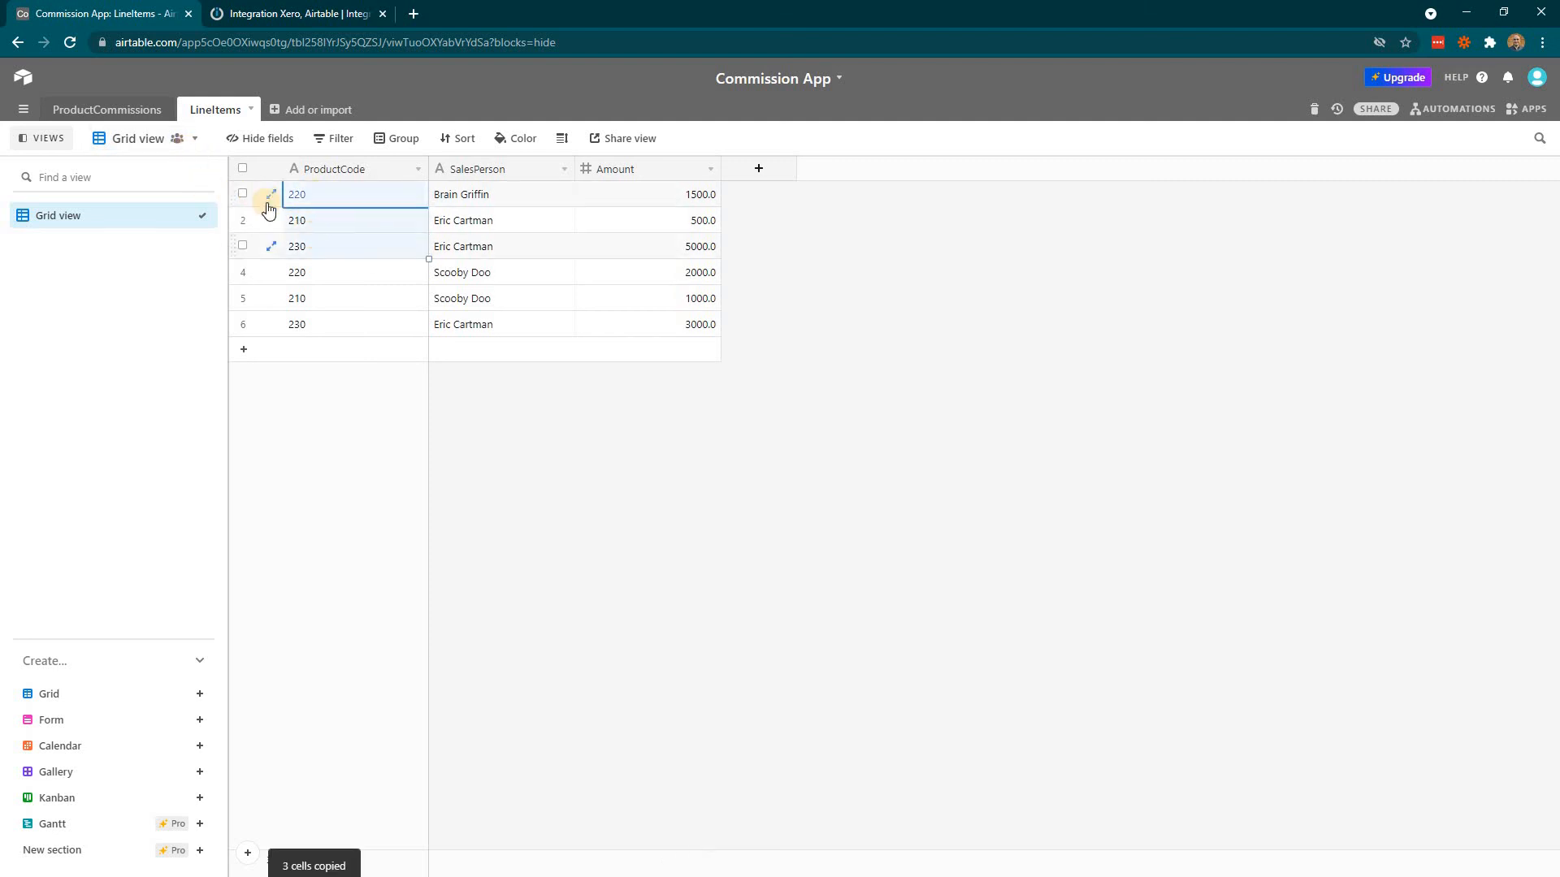
pyautogui.click(109, 109)
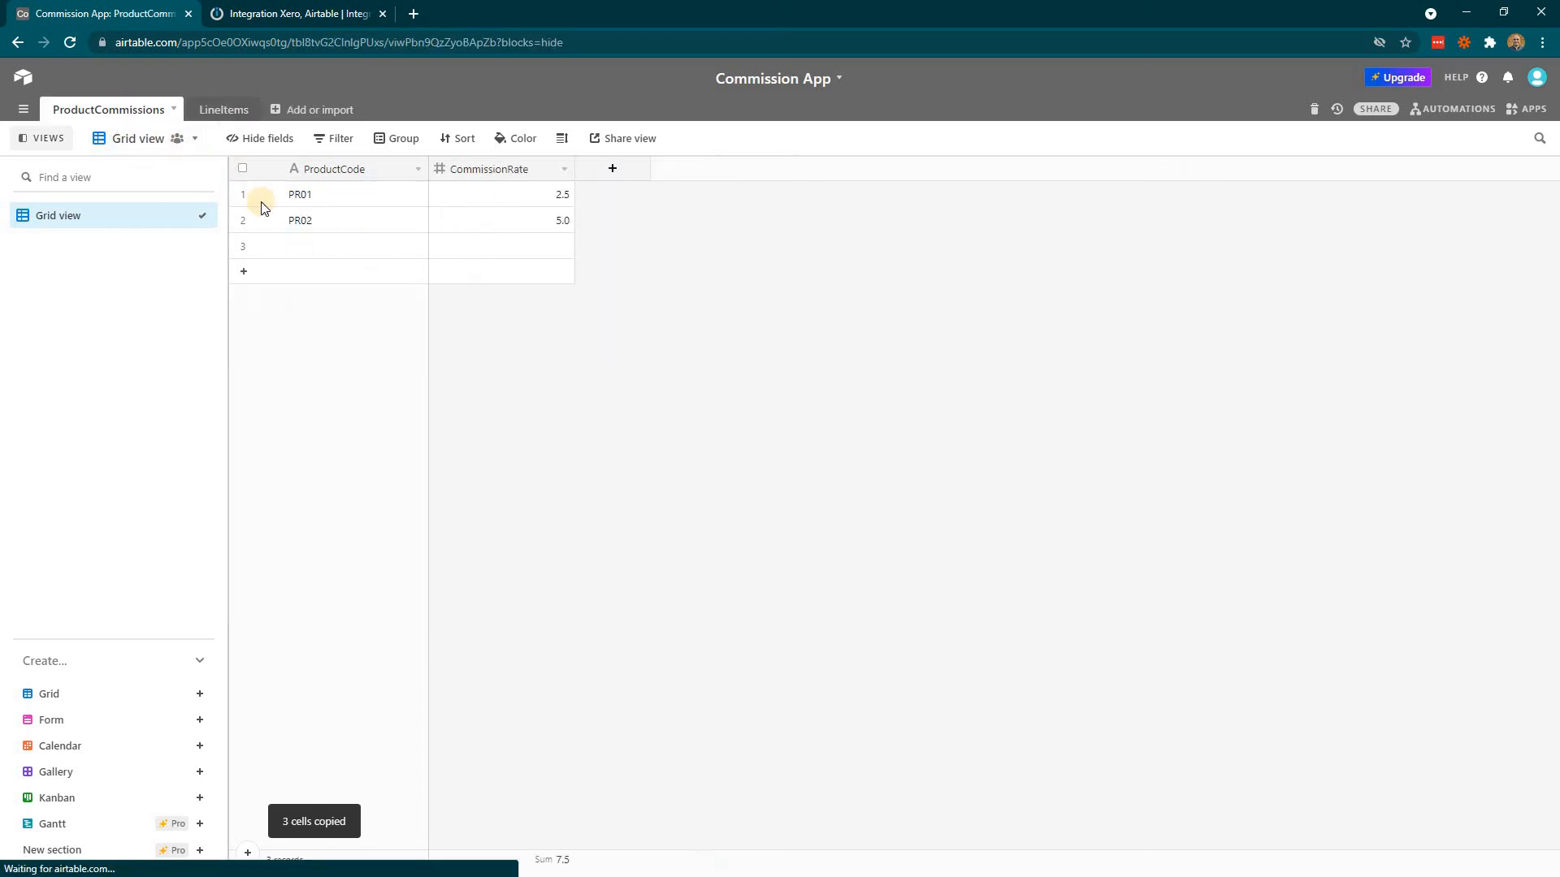
pyautogui.moveTo(320, 199); pyautogui.dragTo(328, 243)
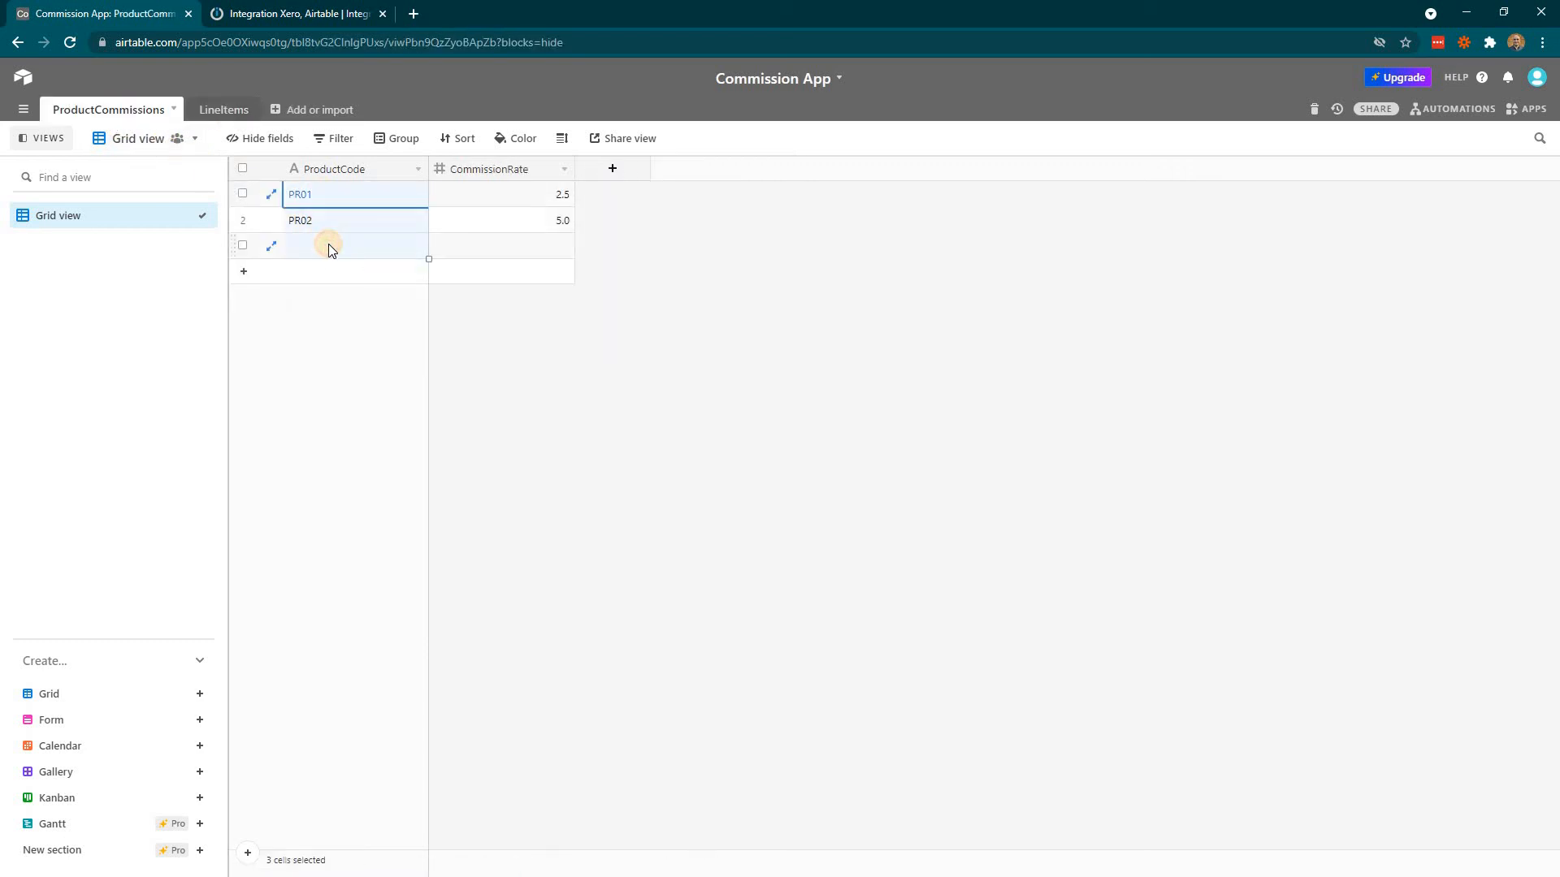
pyautogui.hotkey('ctrl', 'v')
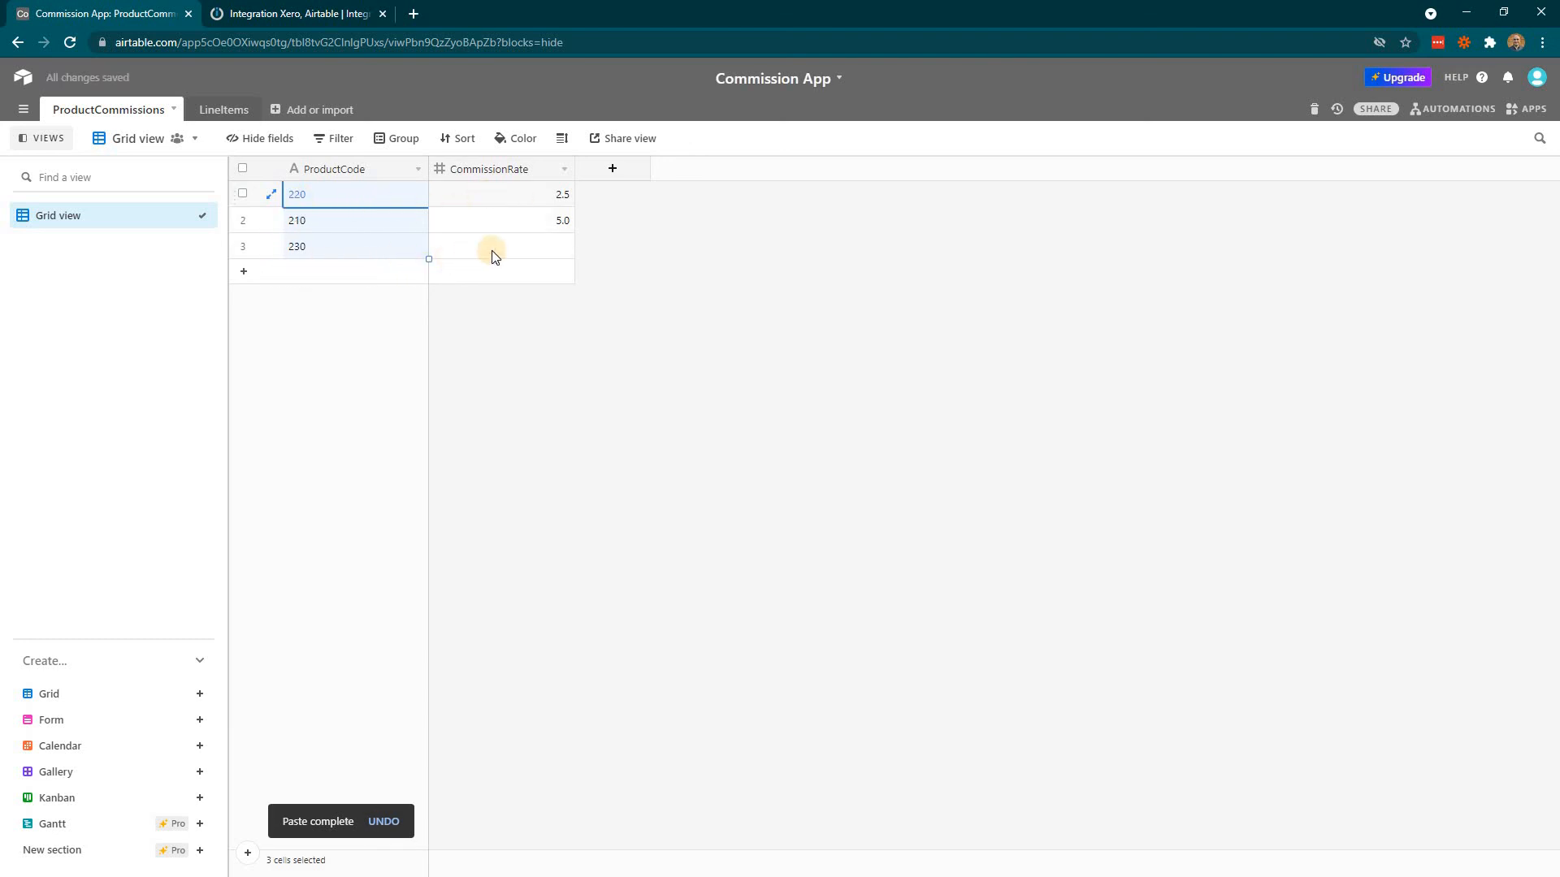
# Set the CommissionRate of product code 230 to 10 in the ProductCommissions table.
pyautogui.click(547, 247)
pyautogui.write('1')
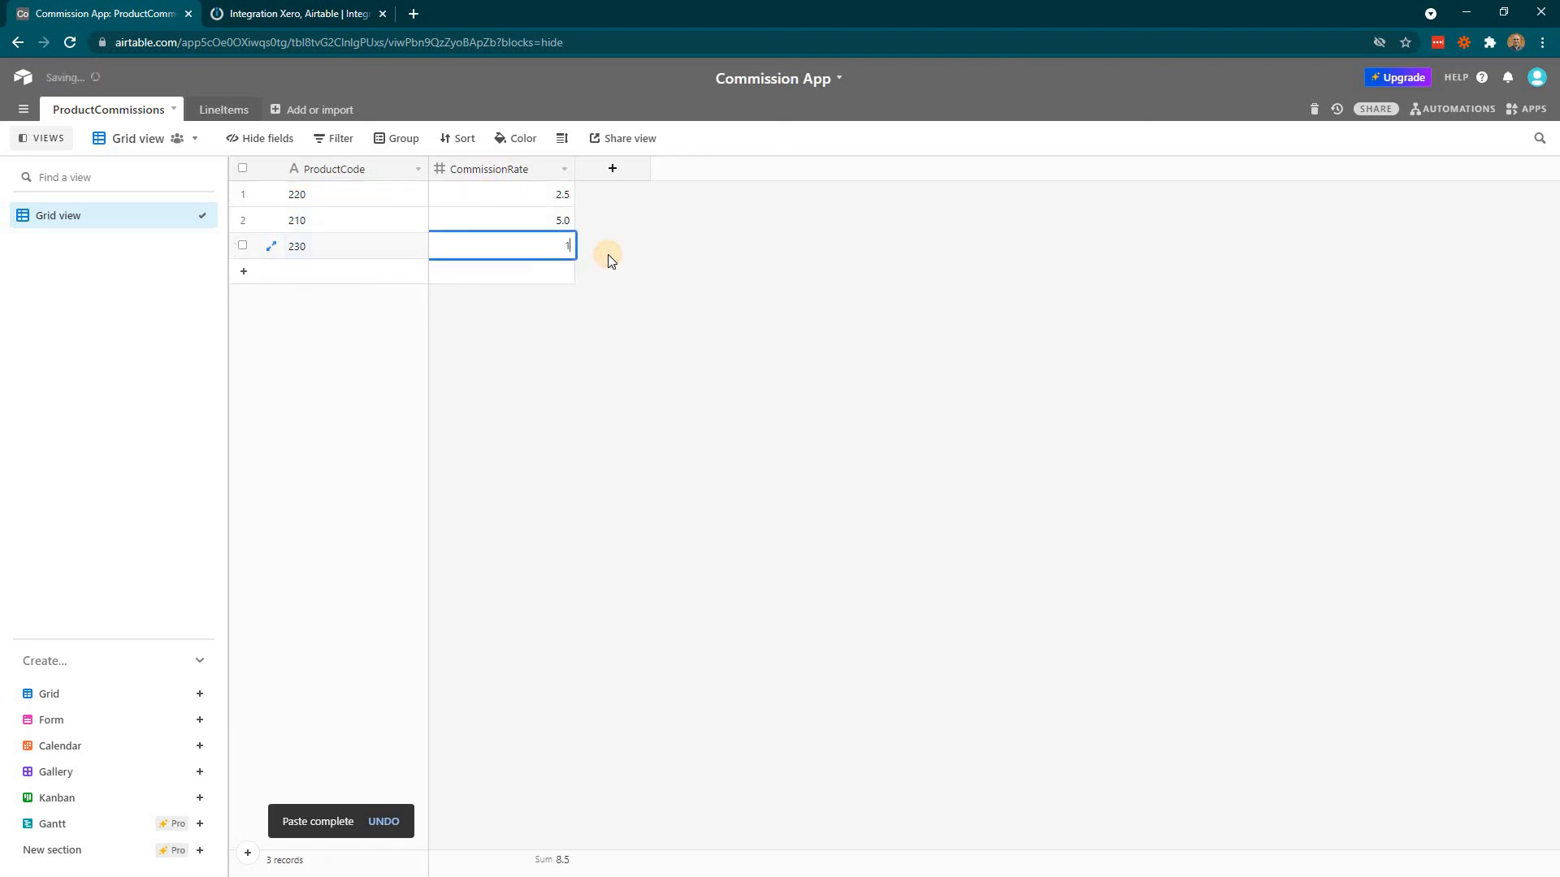
pyautogui.write('0')
pyautogui.press('Return')
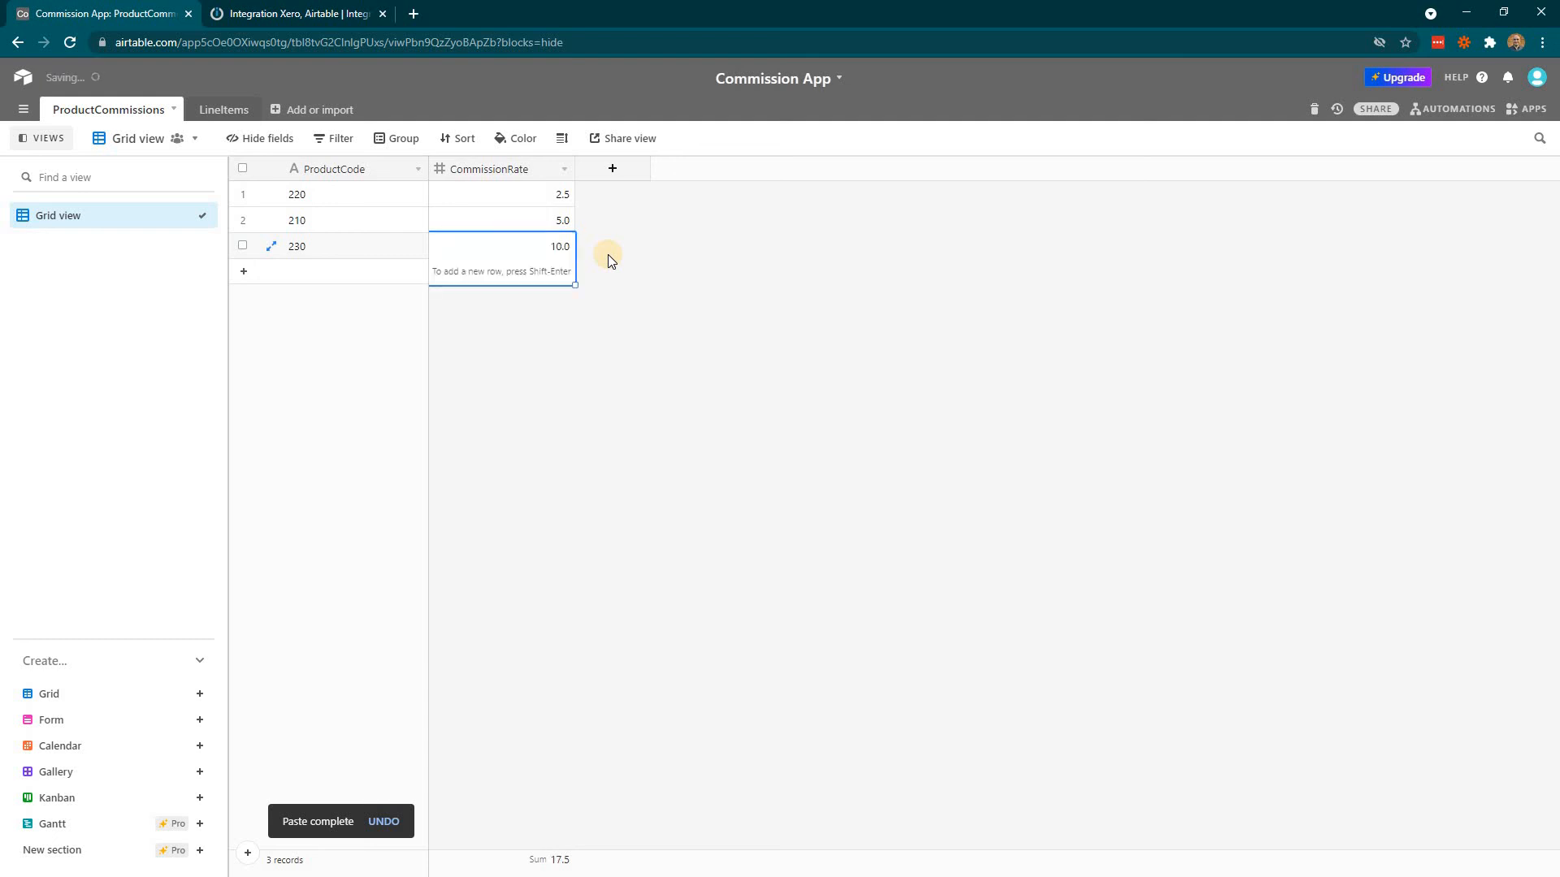
pyautogui.click(680, 462)
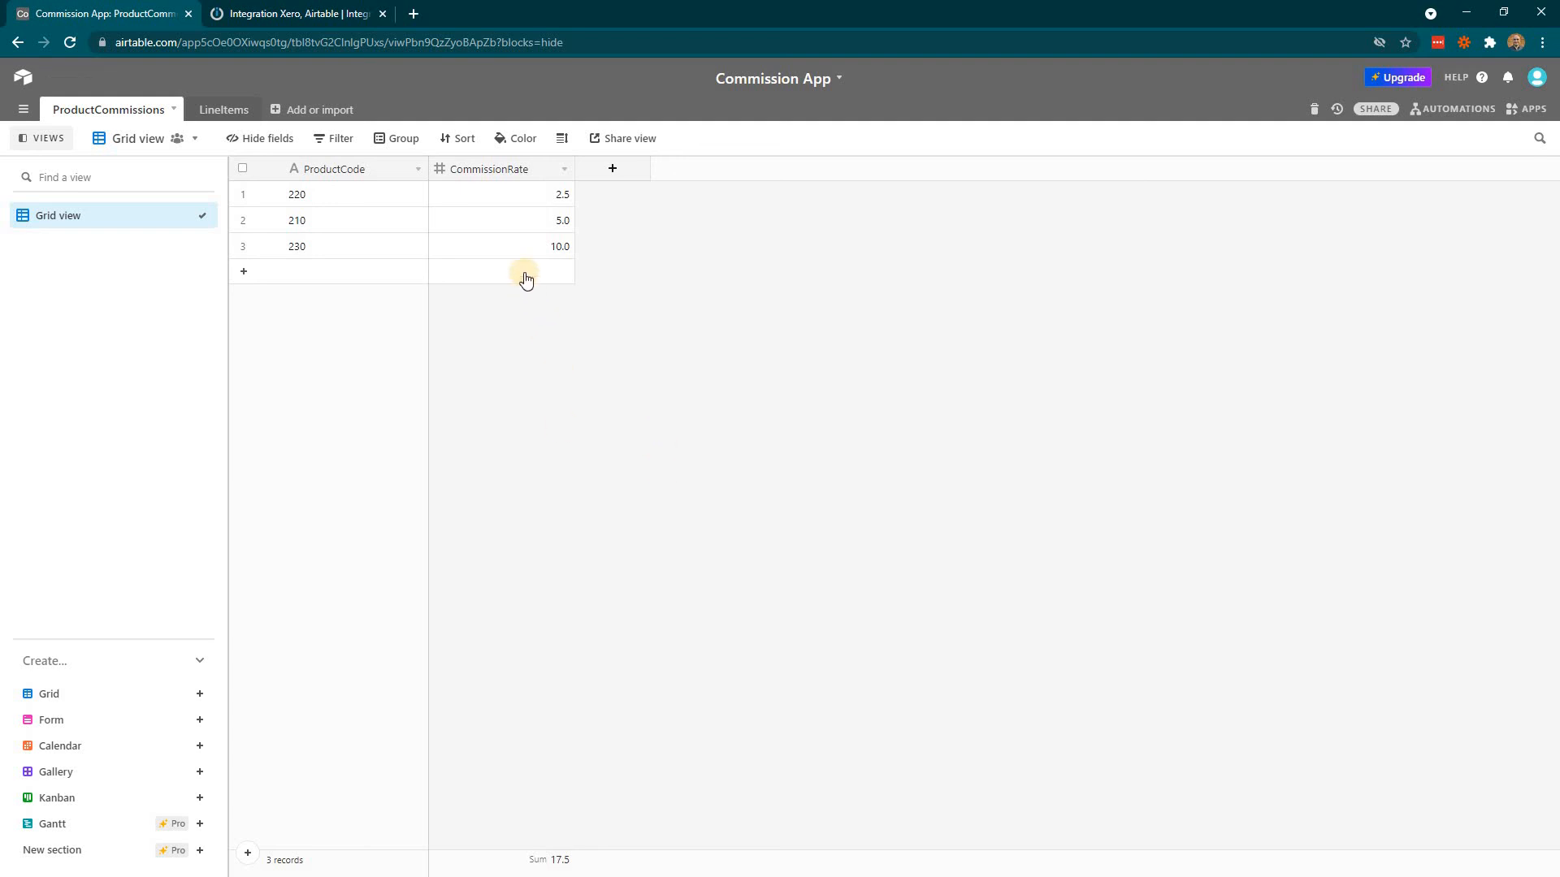
# Glance at the Integromat scenario and return to Airtable's LineItems table.
pyautogui.click(281, 13)
pyautogui.click(103, 13)
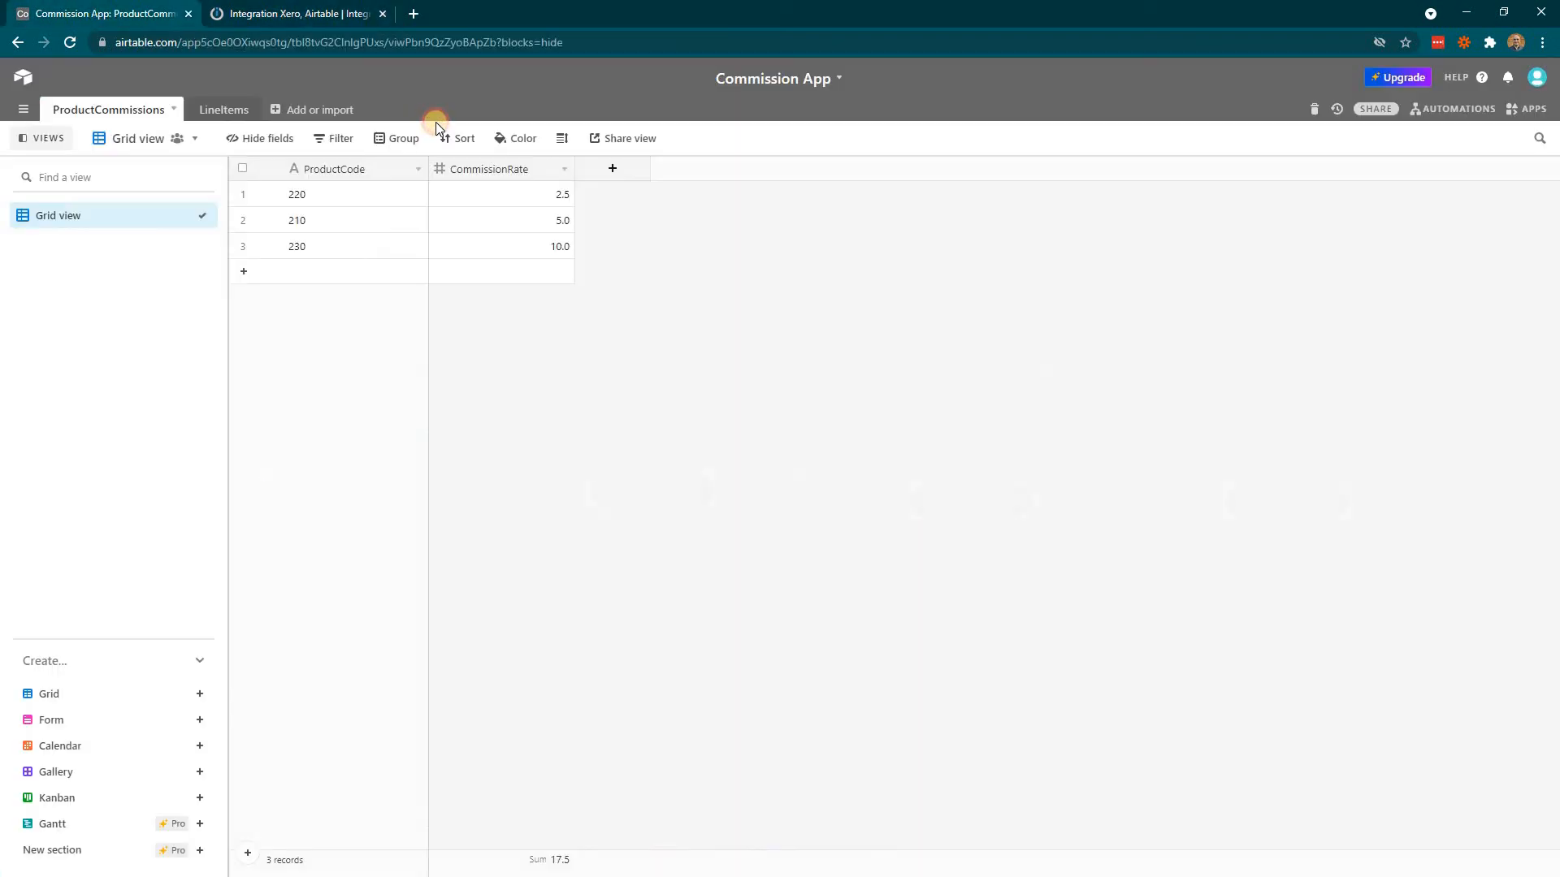
pyautogui.click(209, 109)
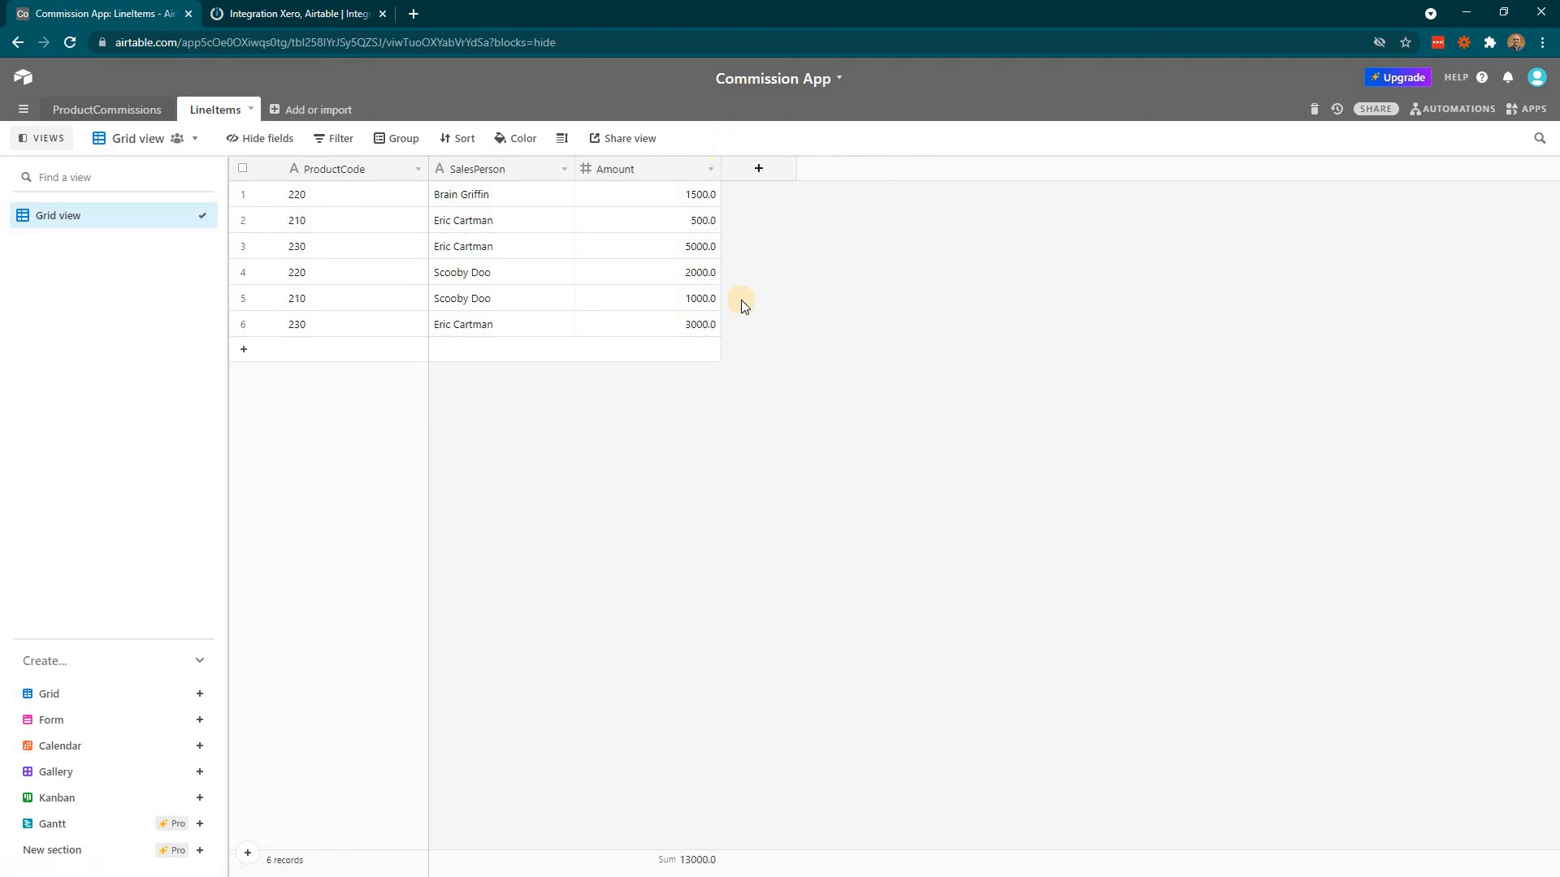